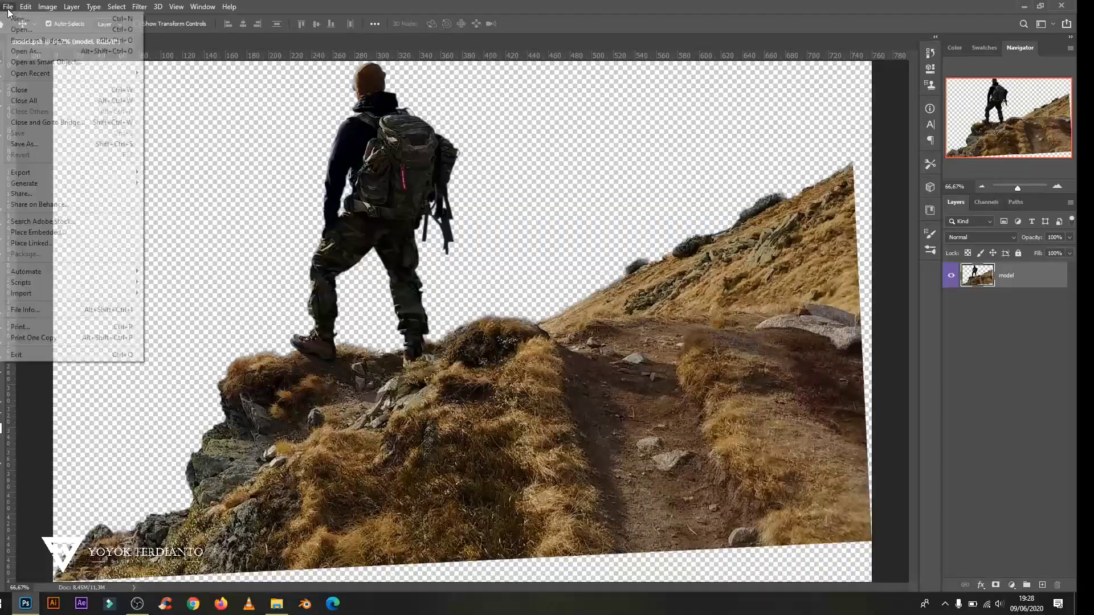
Create a new 3000 × 2000 px, 72 ppi document and fit it on screen.
click(14, 20)
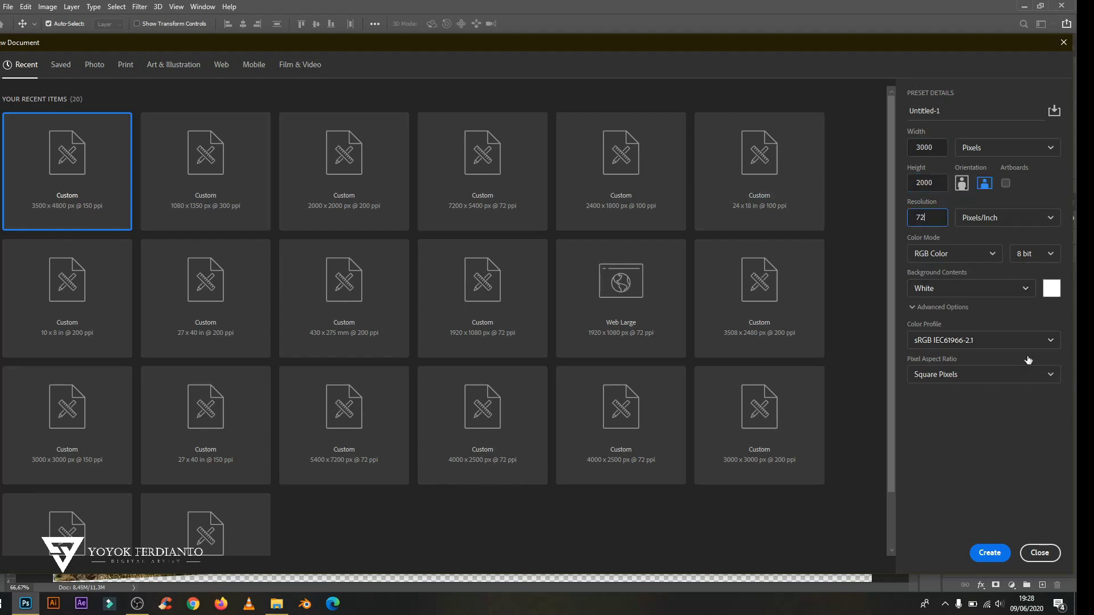
click(991, 552)
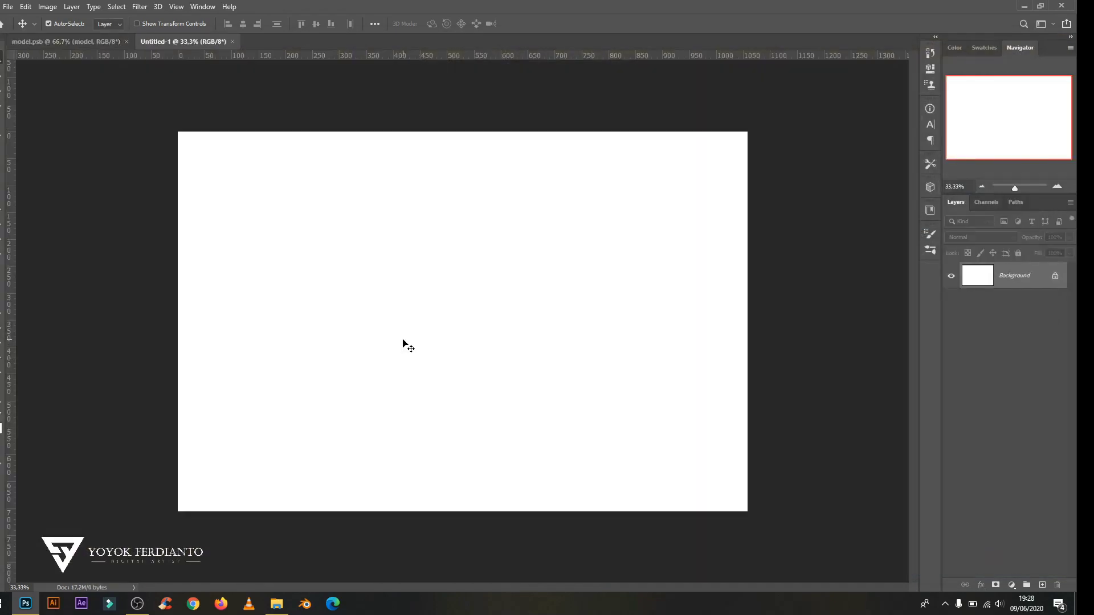
key(ctrl+0)
Place the misty mountain photo as an embedded layer.
click(8, 6)
click(39, 253)
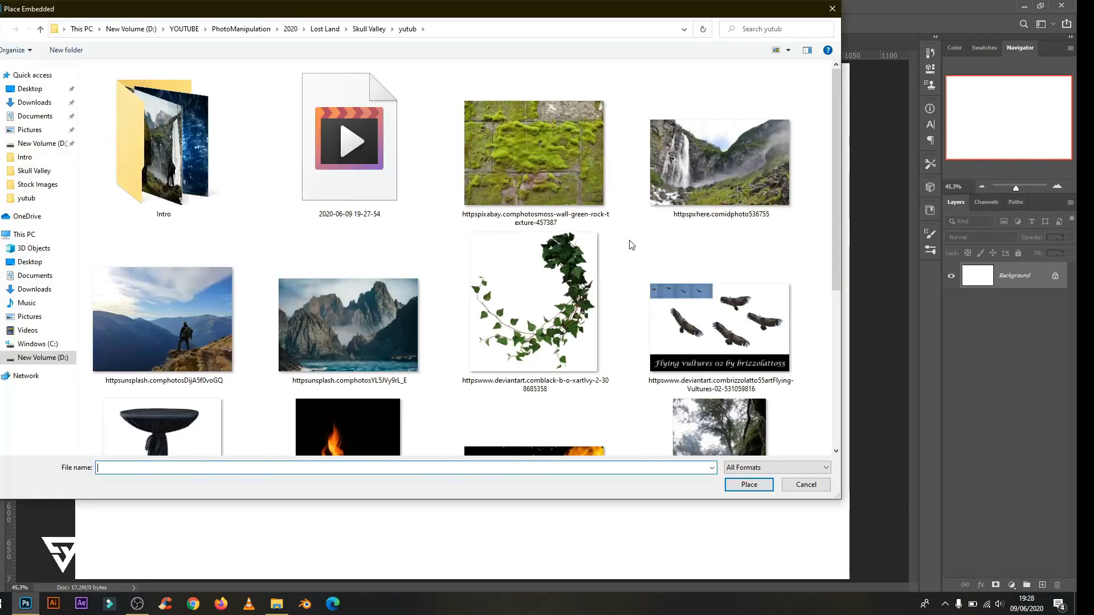
double_click(536, 302)
Widen the mountain photo's base with Perspective and flip it horizontally.
key(ctrl+minus)
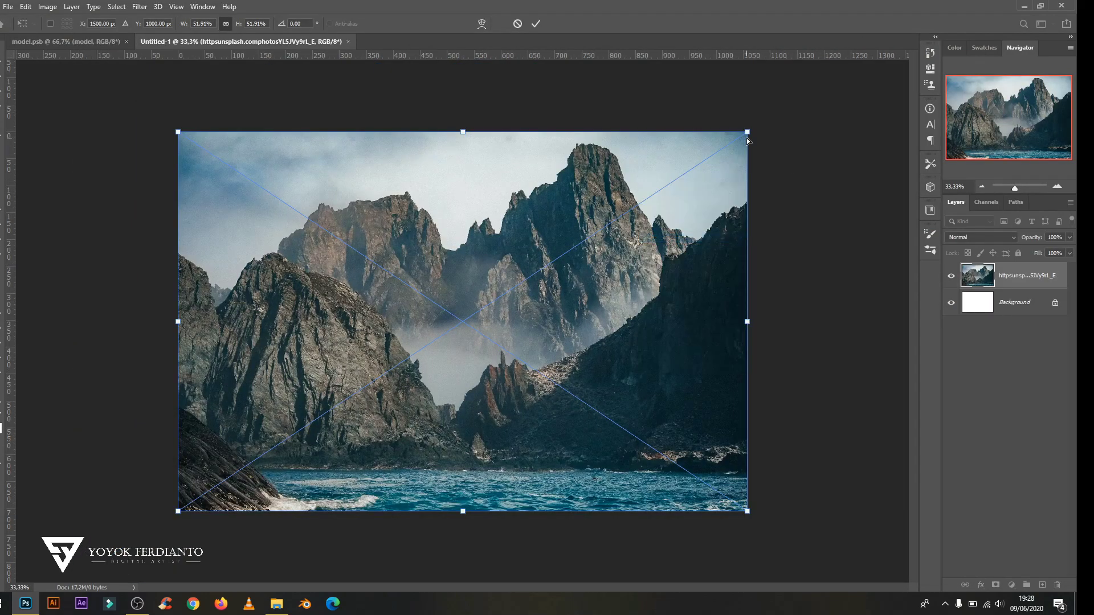
drag(748, 131, 705, 133)
right_click(613, 180)
click(644, 357)
mouse_move(747, 511)
mouse_down()
mouse_move(770, 512)
mouse_move(761, 511)
mouse_up()
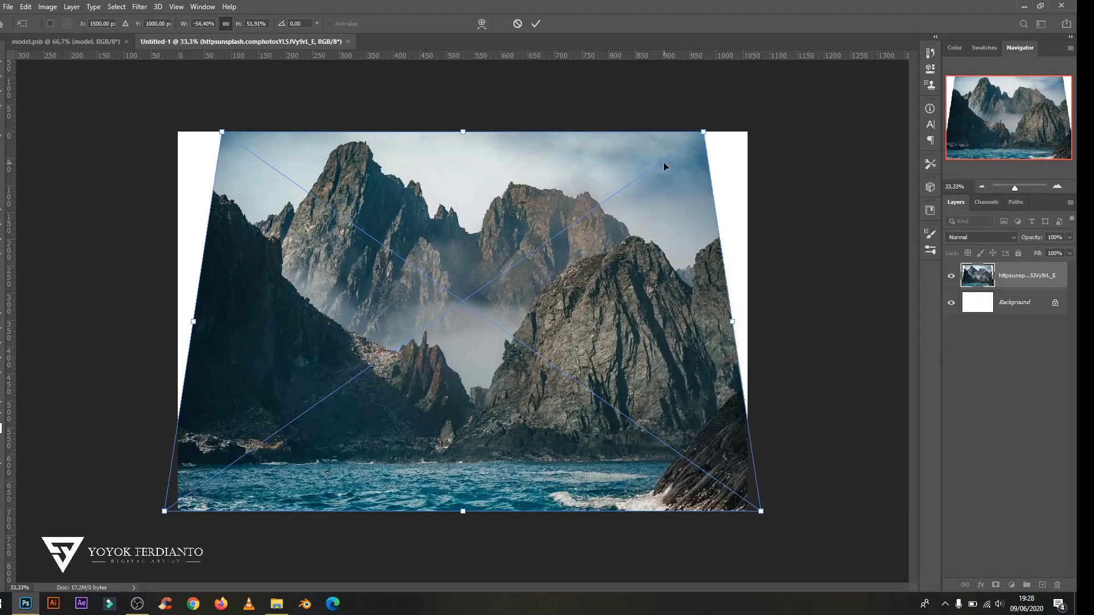
right_click(665, 165)
click(684, 170)
Rename the photo layer 'mountain' and place the waterfall photo.
double_click(1029, 276)
text(mountain)
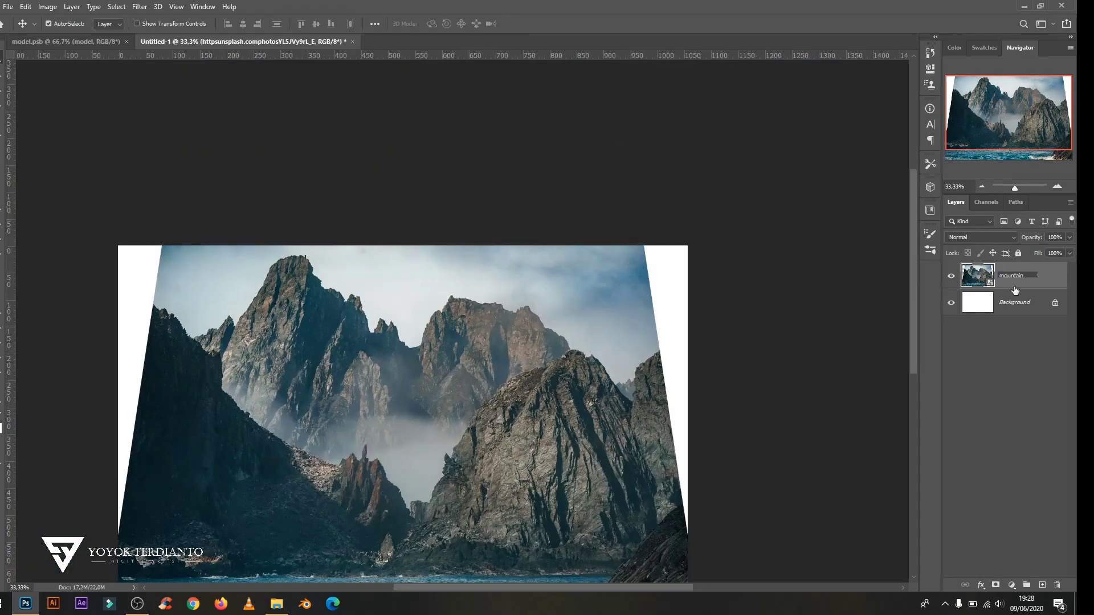
key(Return)
double_click(741, 337)
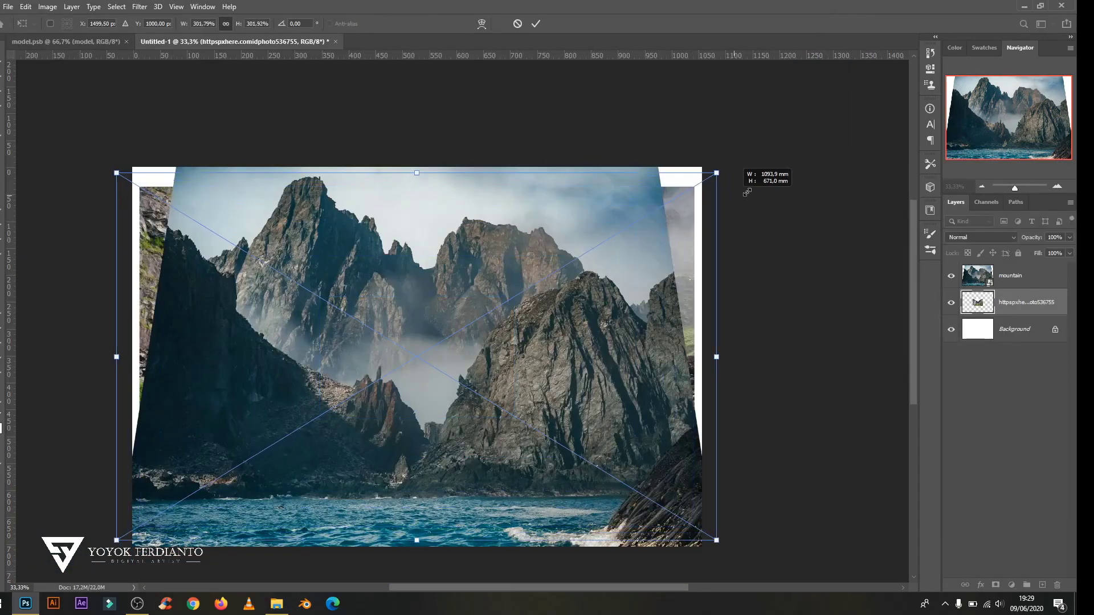
Enlarge the waterfall photo and hide its sky with an inverted layer mask.
drag(747, 193, 778, 178)
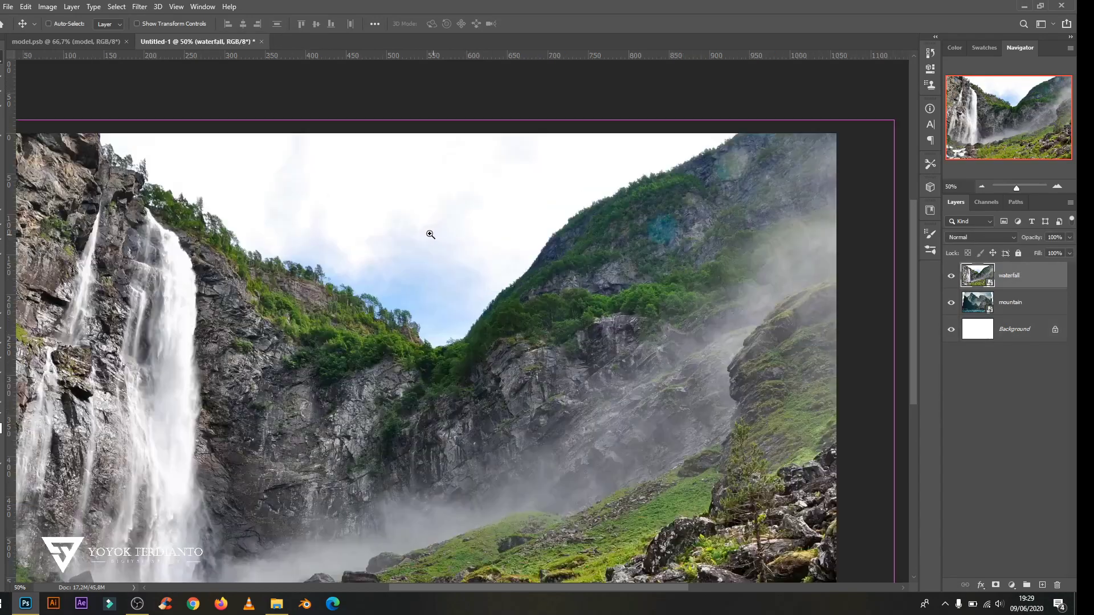
click(996, 585)
key(ctrl+i)
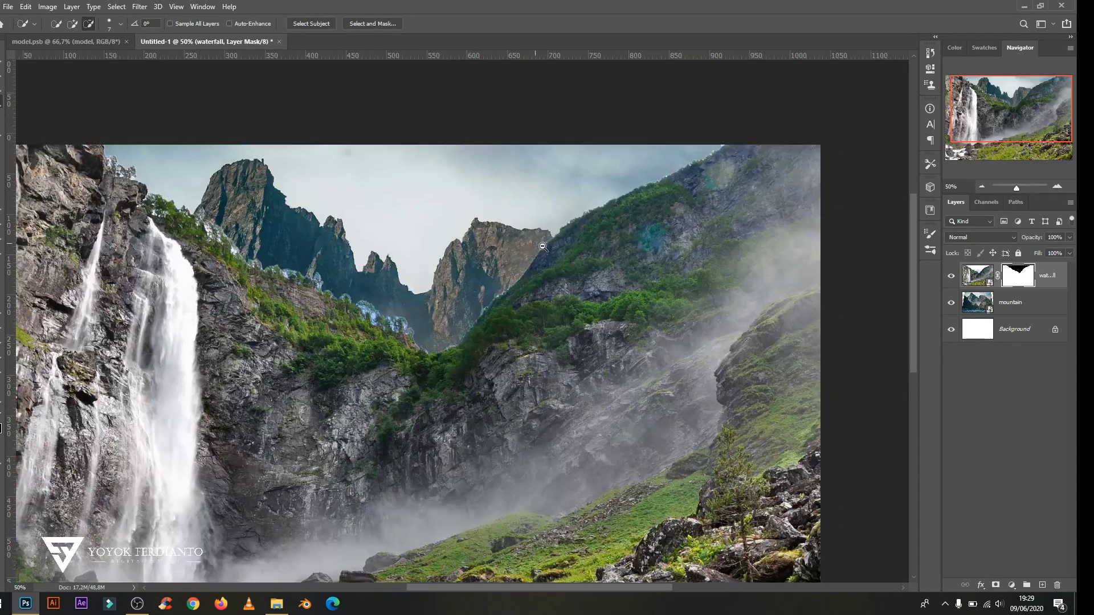
key(ctrl+minus)
key(ctrl+t)
drag(676, 438, 712, 439)
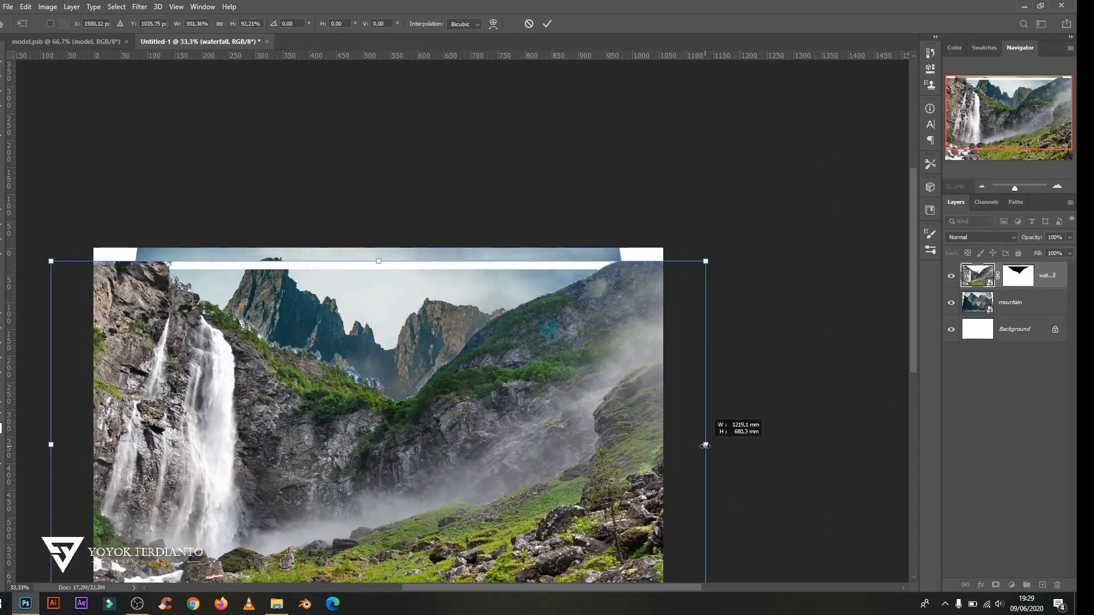
key(Escape)
key(ctrl+plus)
Refine the waterfall sky mask's edge in Select and Mask.
key(w)
double_click(1020, 281)
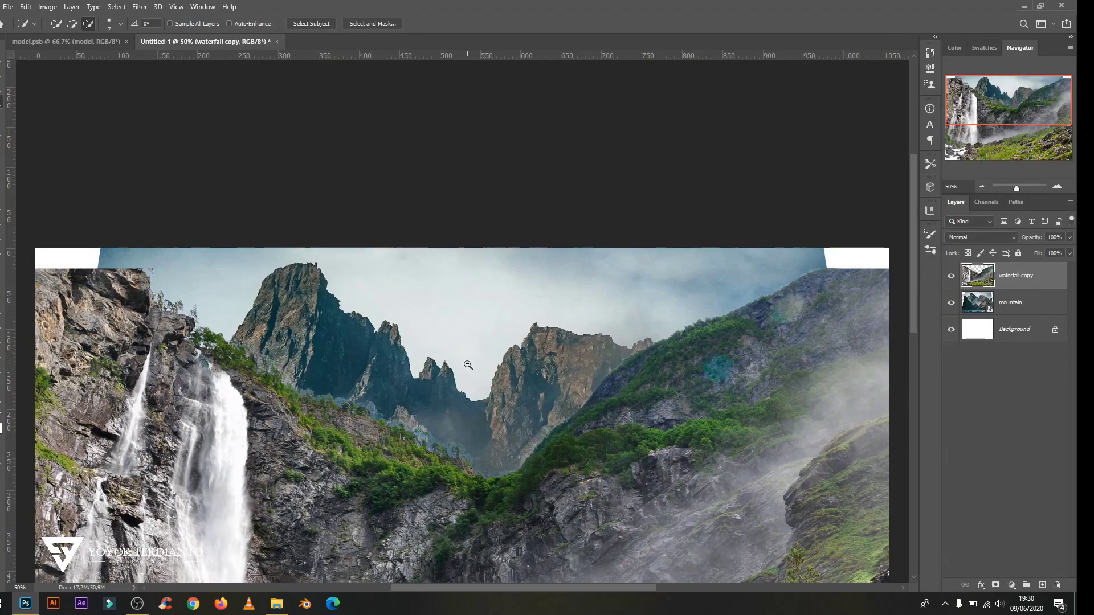
alt+click(468, 365)
Flip the waterfall copy horizontally so the waterfall sits on the right.
key(ctrl+t)
key(Escape)
key(ctrl+t)
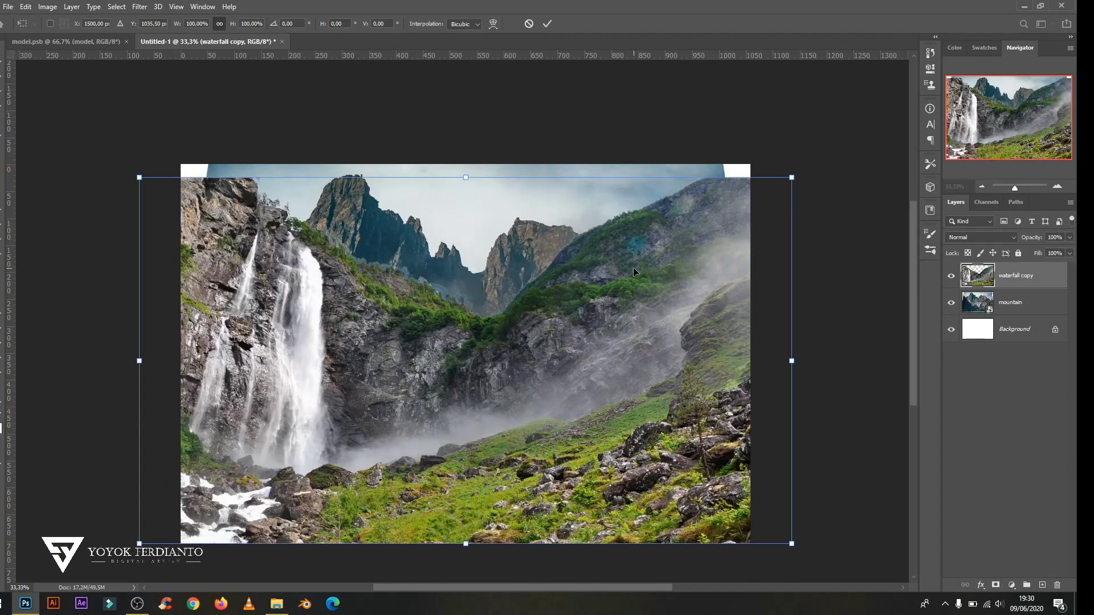
right_click(634, 271)
click(655, 465)
click(8, 7)
Place the skull photo, enlarge it and name the layer 'skull'.
click(36, 225)
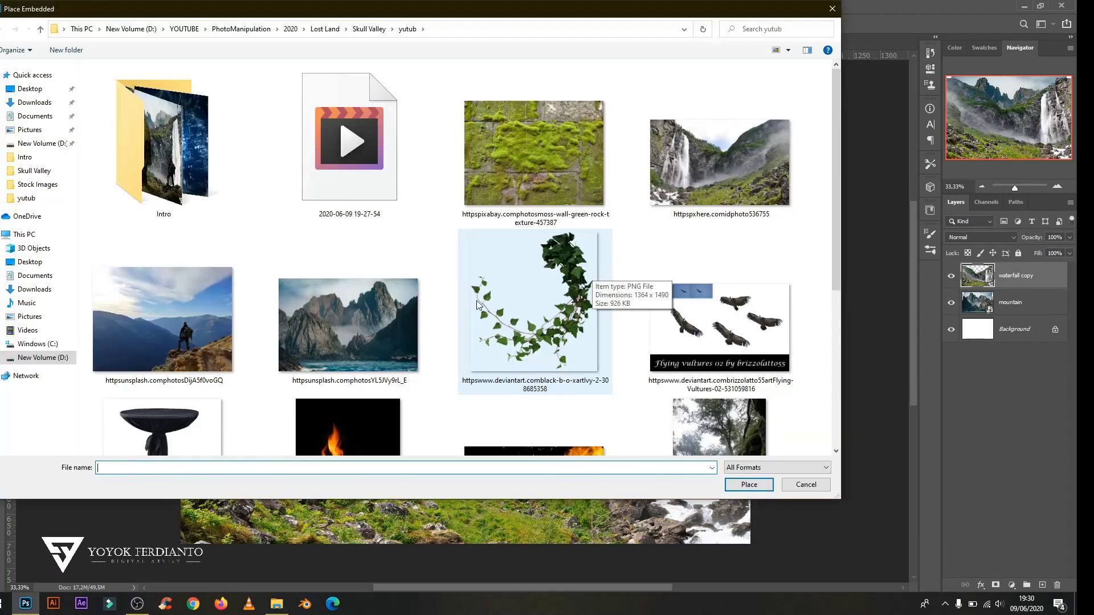
double_click(500, 334)
drag(500, 335, 508, 56)
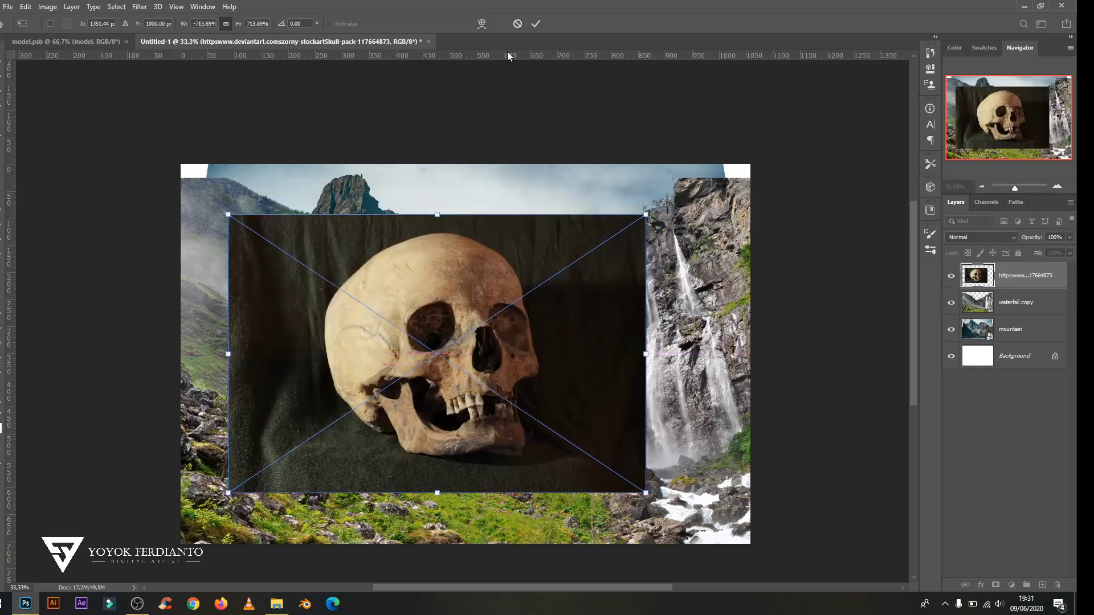
text(ll)
key(Return)
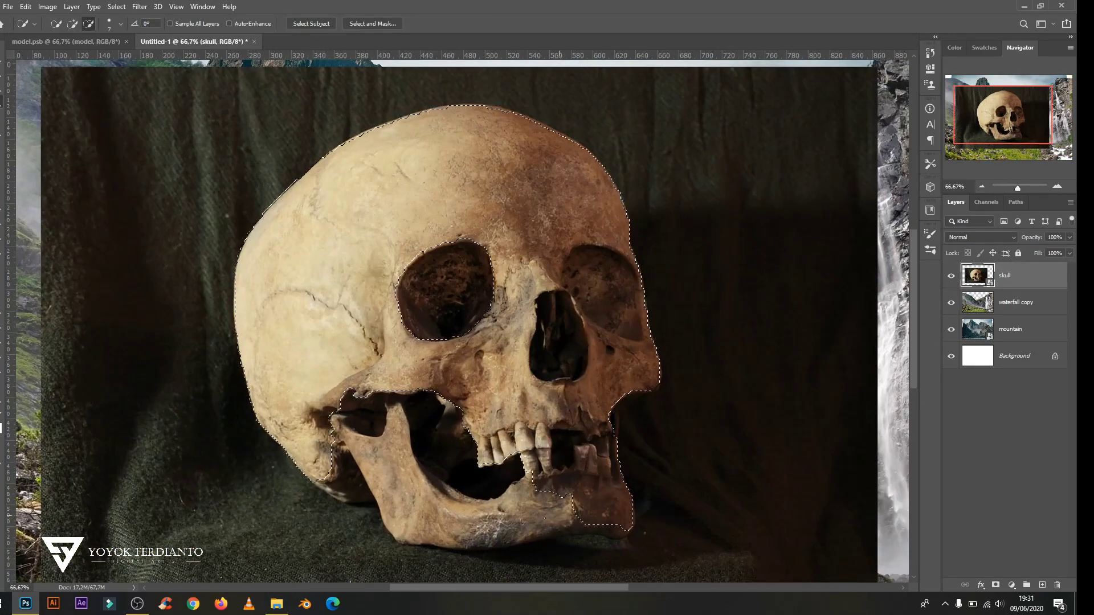
Cut the skull from its dark backdrop with a Pen path selection and layer mask.
key(ctrl+plus)
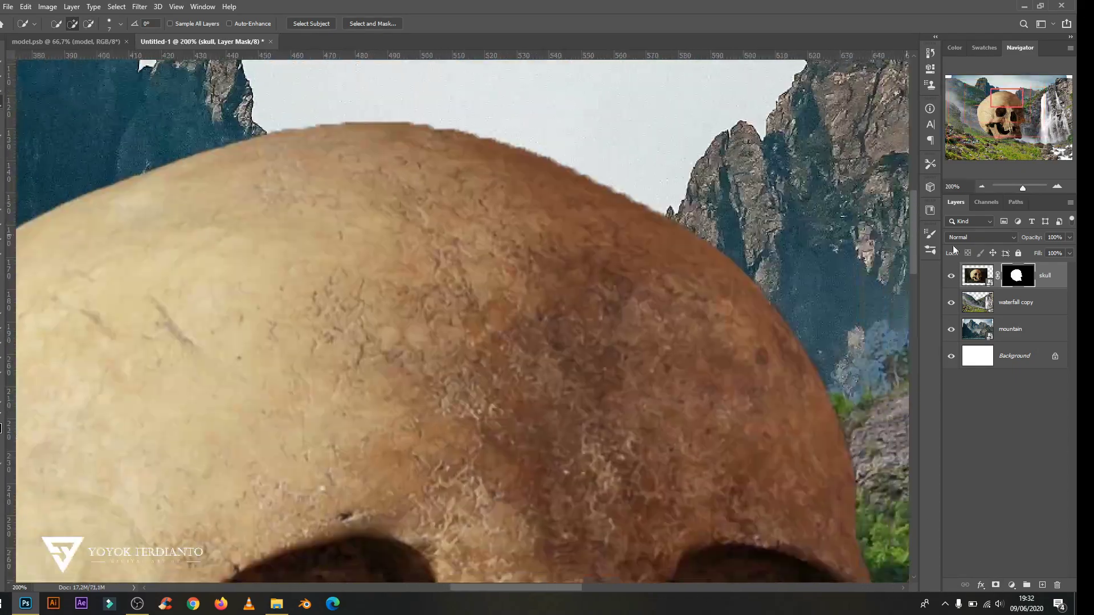
right_click(243, 109)
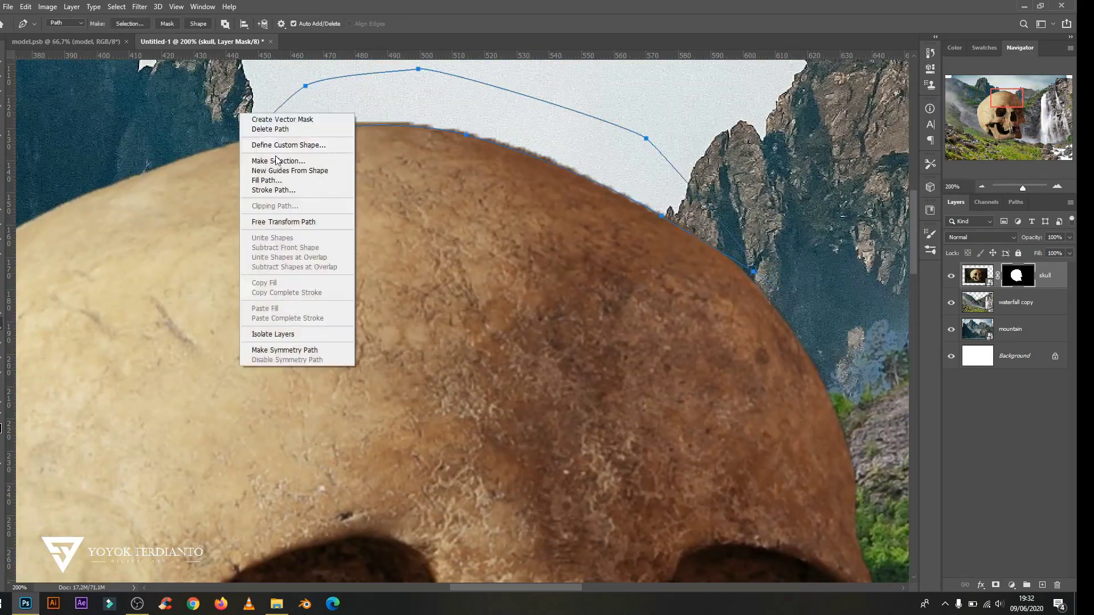
click(268, 127)
key(ctrl+minus)
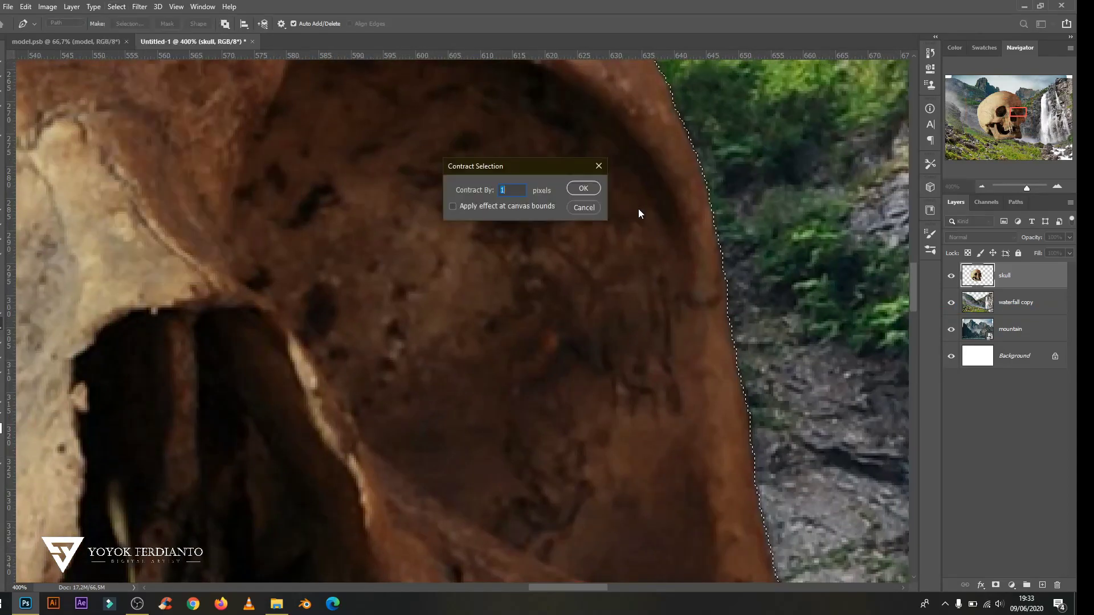
click(996, 585)
Enlarge and tilt the skull into place at the left of the scene.
key(ctrl+0)
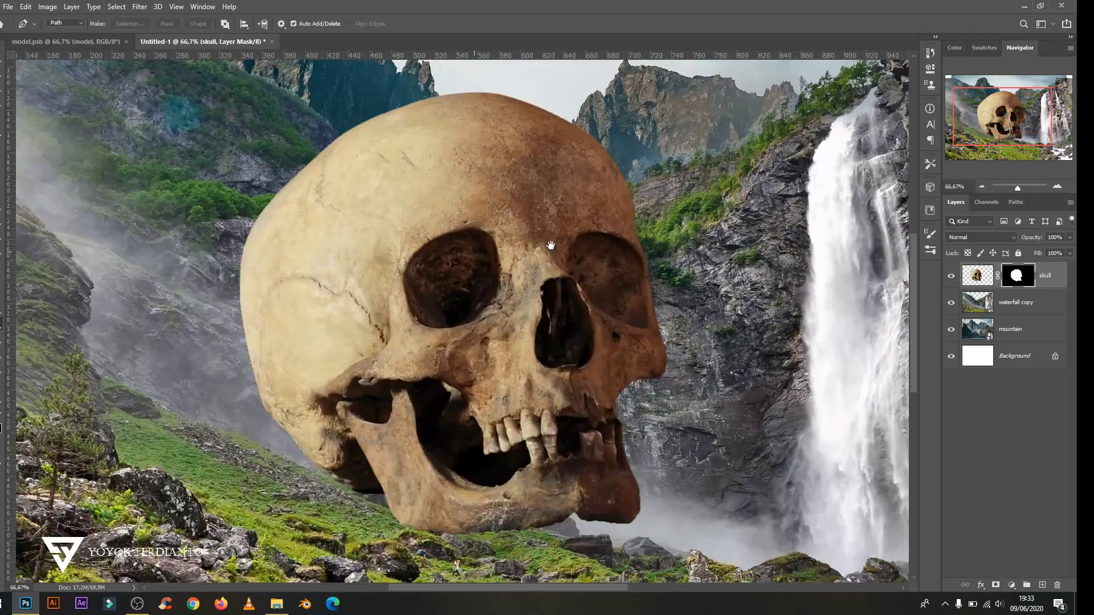
key(ctrl+minus)
key(ctrl+t)
mouse_move(445, 228)
mouse_down()
mouse_move(494, 264)
mouse_move(513, 258)
mouse_up()
key(ctrl+minus)
Paste in the hiker layer and move it right onto the rocky slope.
key(ctrl+v)
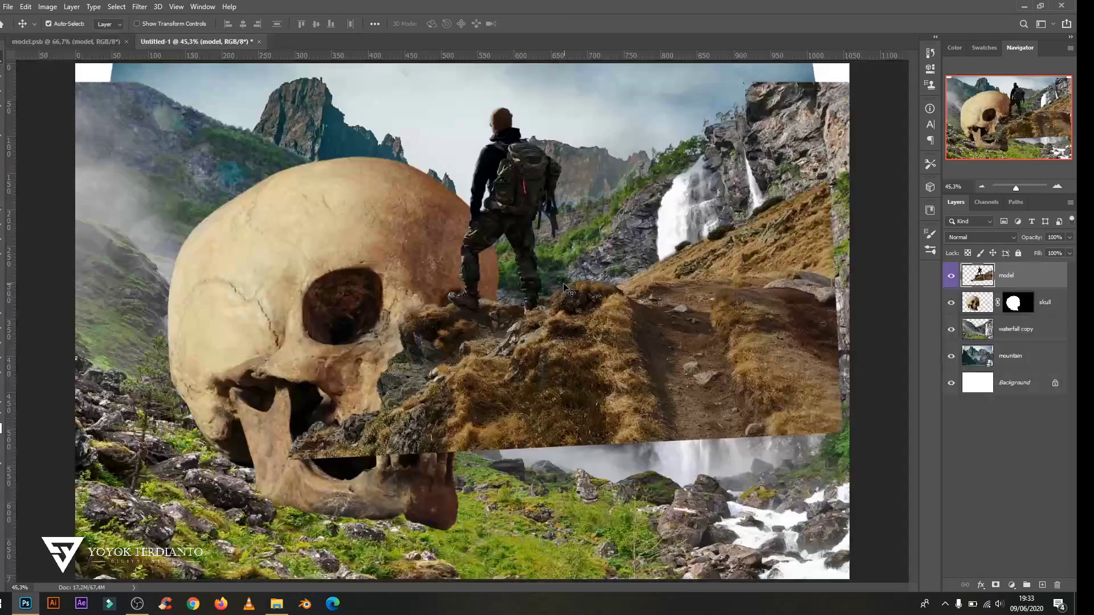
key(ctrl+t)
mouse_move(661, 342)
mouse_down()
mouse_move(648, 374)
mouse_move(706, 425)
mouse_up()
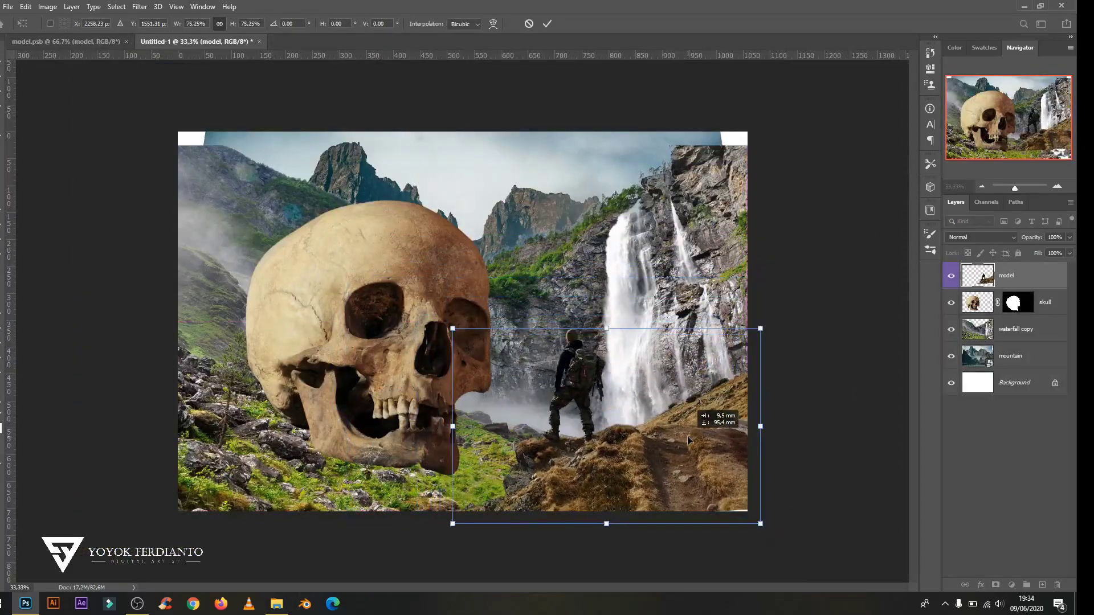
click(547, 23)
key(ctrl+0)
Bring the mossy hill layer over and scale and tilt it along the left edge.
click(258, 41)
drag(142, 342, 105, 42)
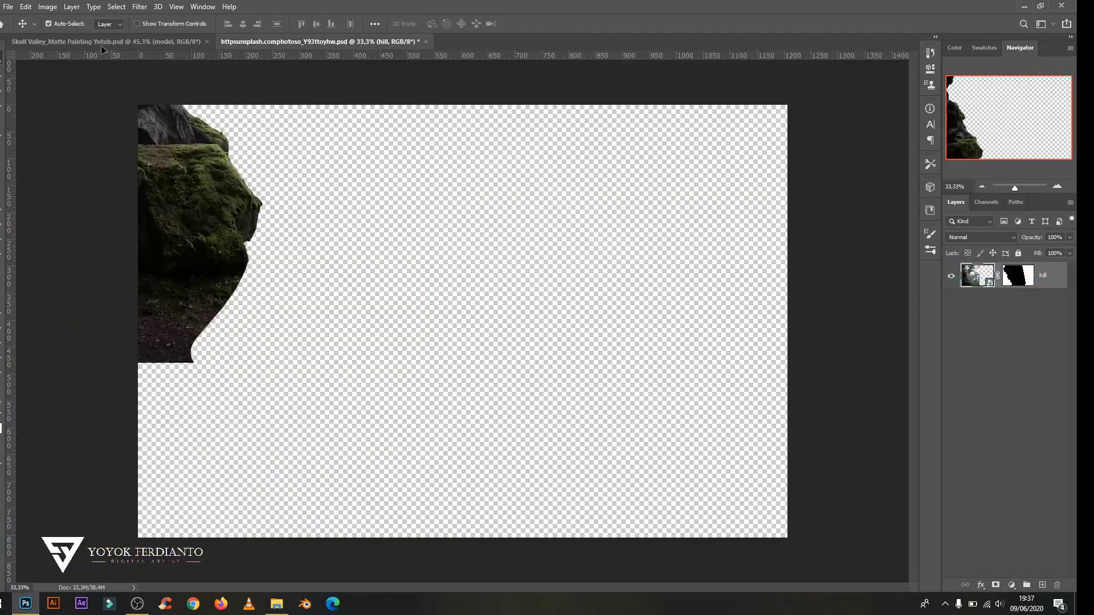
key(ctrl+t)
mouse_move(319, 234)
mouse_down()
mouse_move(435, 249)
mouse_move(414, 310)
mouse_move(293, 274)
mouse_move(305, 202)
mouse_move(243, 295)
mouse_move(378, 231)
mouse_up()
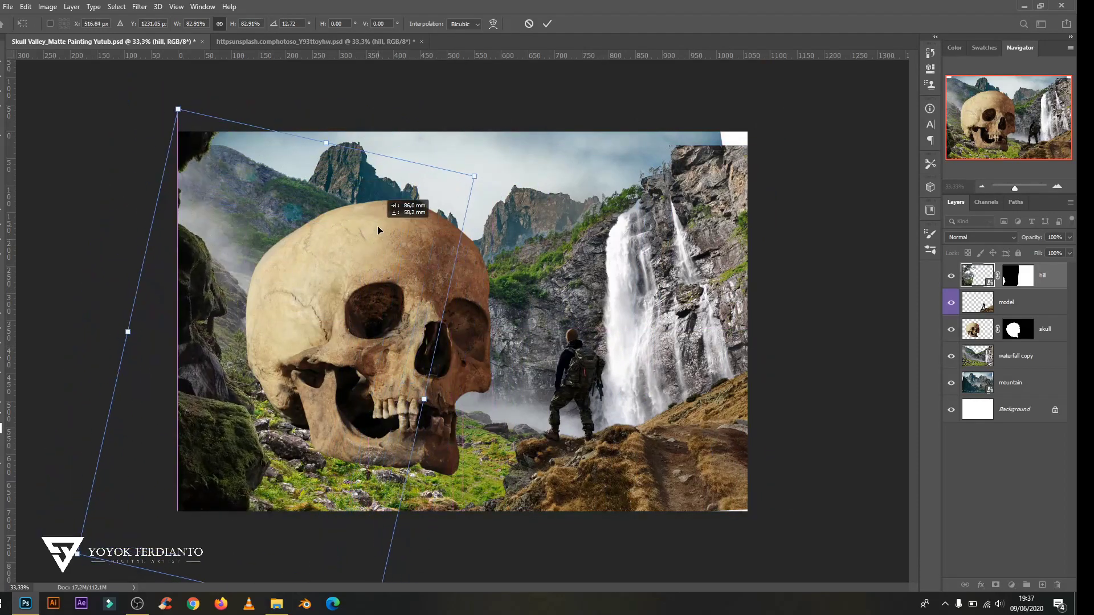
mouse_move(424, 401)
mouse_down()
mouse_move(391, 242)
mouse_move(365, 269)
mouse_up()
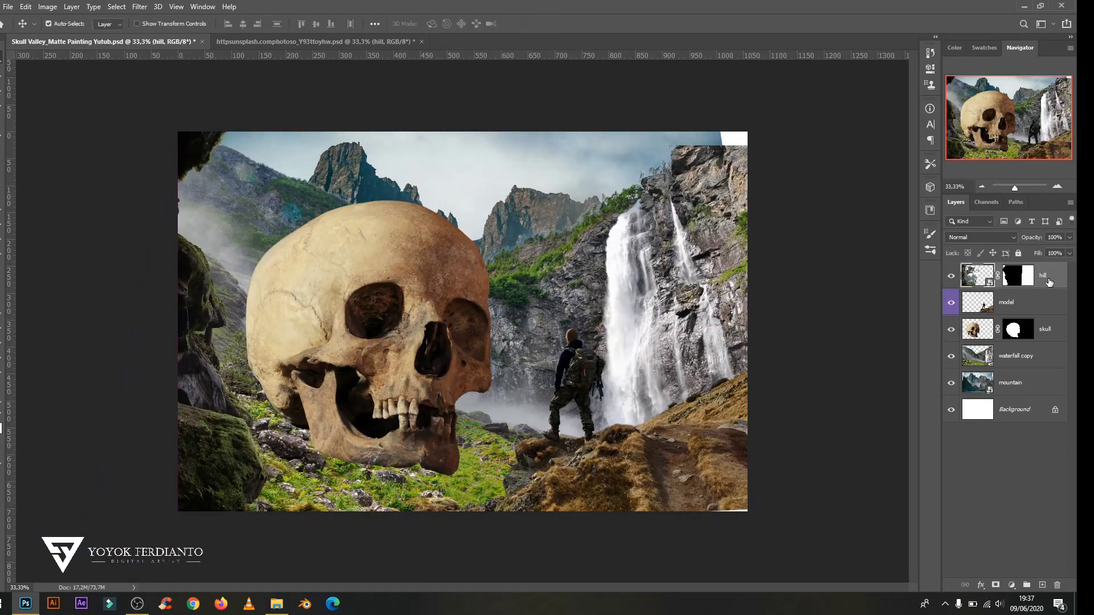
Move, rotate and vertically flip the hill copy to fit the right edge.
mouse_move(206, 315)
mouse_down()
mouse_move(769, 289)
mouse_move(737, 252)
mouse_up()
drag(826, 251, 809, 171)
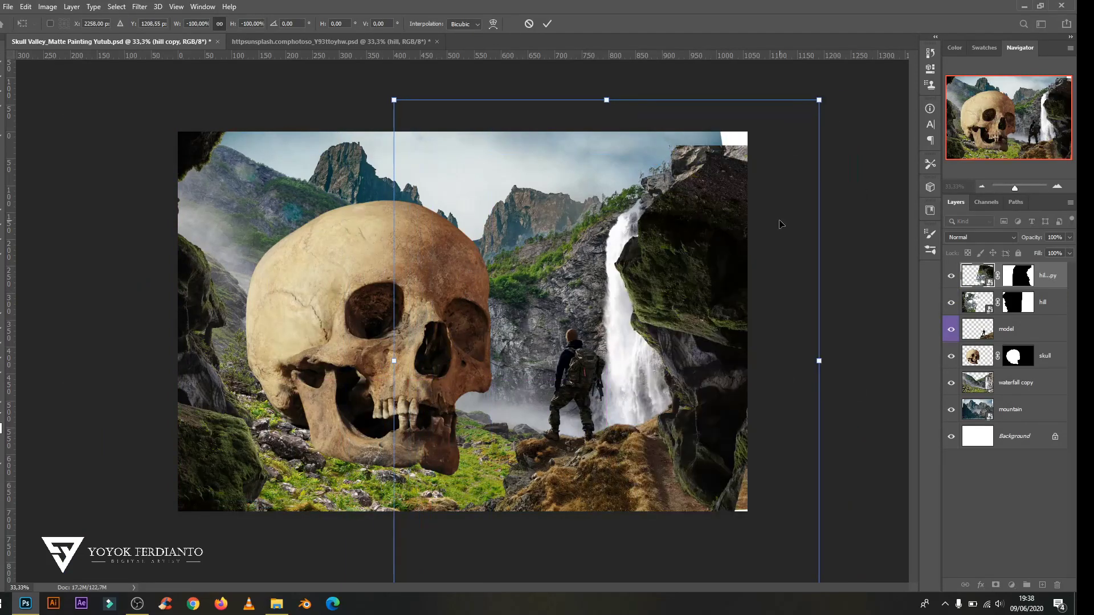
right_click(476, 353)
click(503, 554)
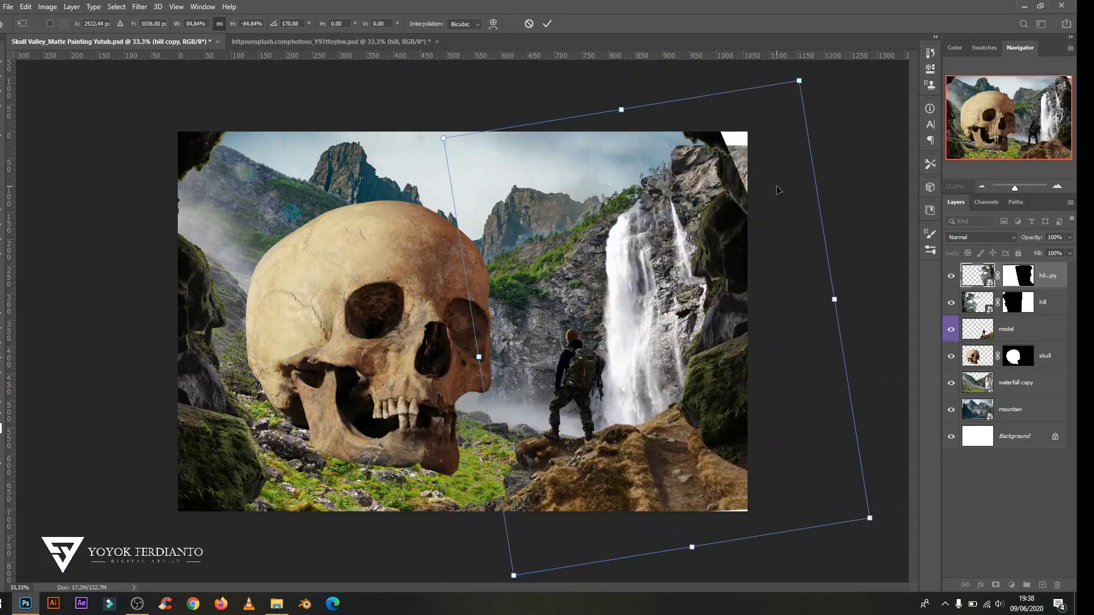
drag(741, 171, 752, 149)
Move the hiker layer to the top and lower the hill copy on the right.
drag(1026, 328, 1026, 268)
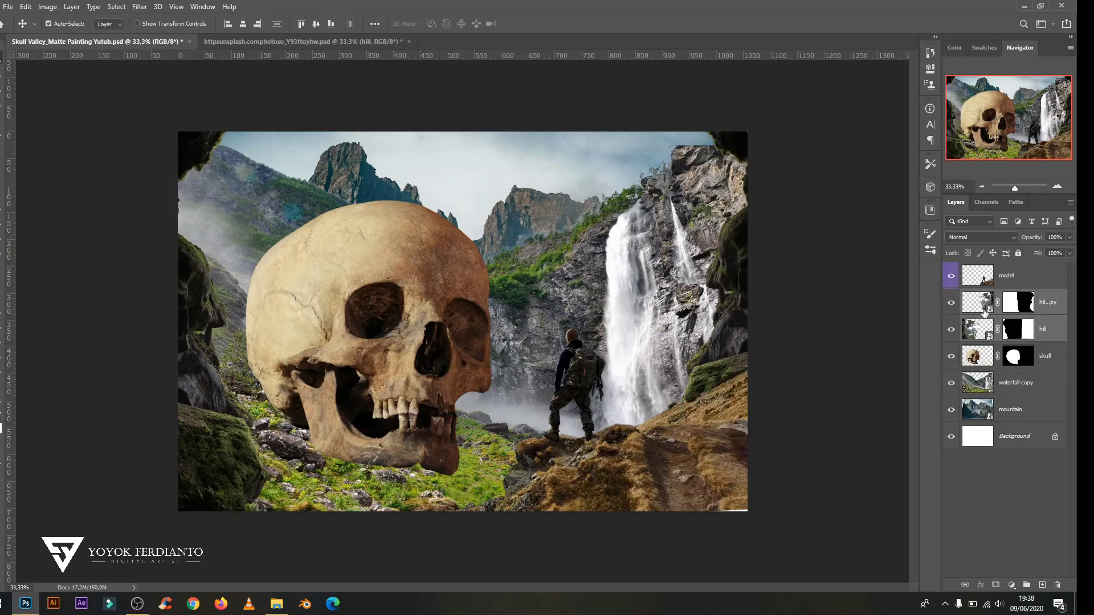
key(ctrl+t)
mouse_move(719, 219)
mouse_down()
mouse_move(726, 256)
mouse_move(790, 270)
mouse_up()
key(Return)
Duplicate the cave rock and rotate the copy steeply into the top-right corner.
key(ctrl+j)
key(ctrl+t)
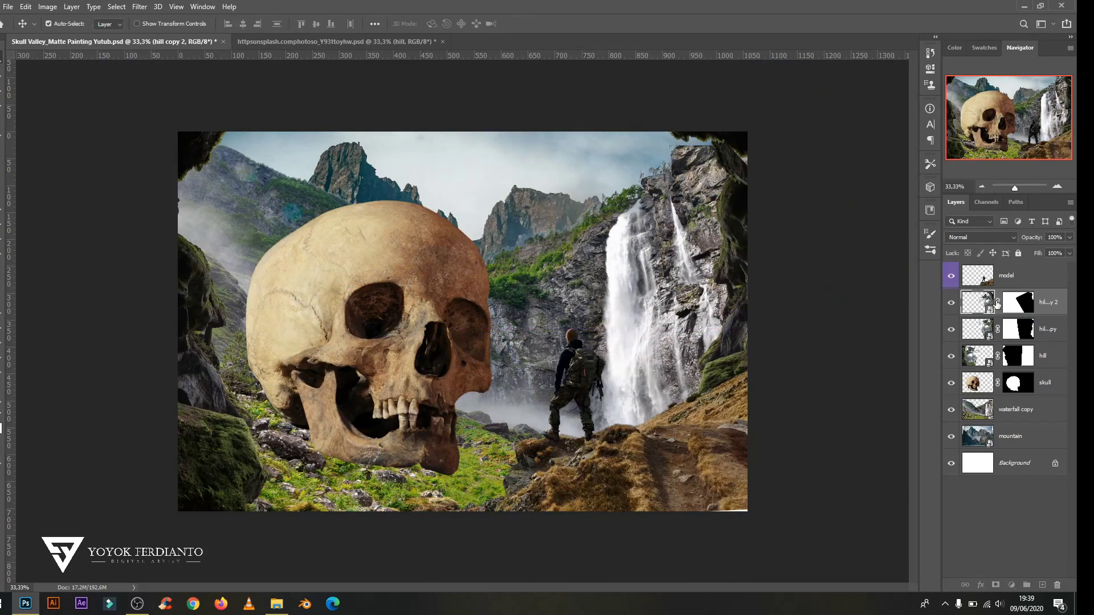
right_click(997, 304)
click(997, 305)
key(ctrl+t)
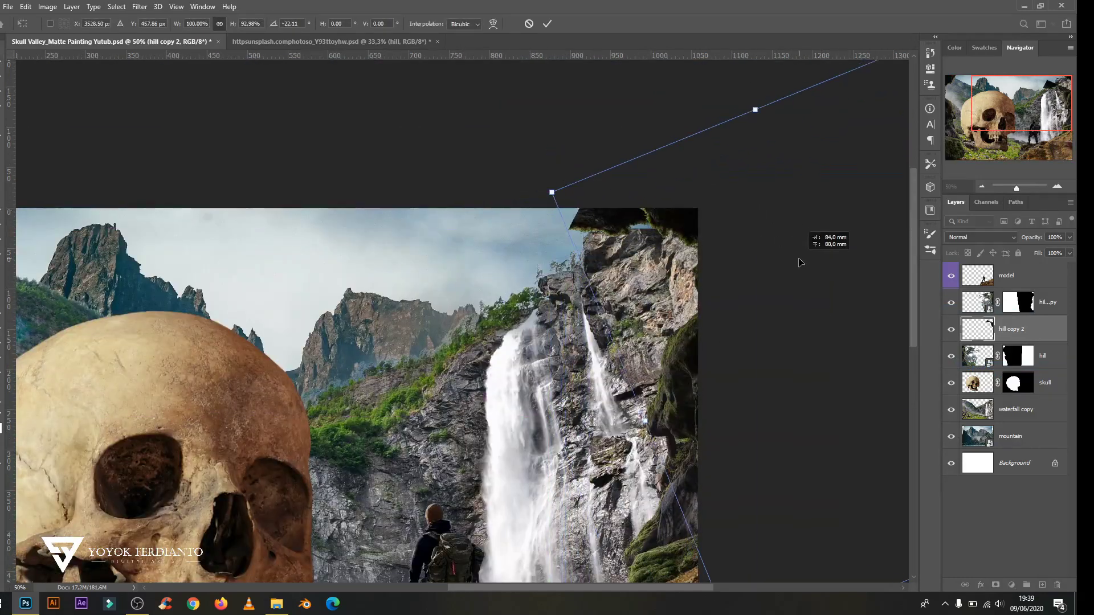
key(ctrl+minus)
drag(652, 335, 496, 336)
key(ctrl+plus)
key(ctrl+plus)
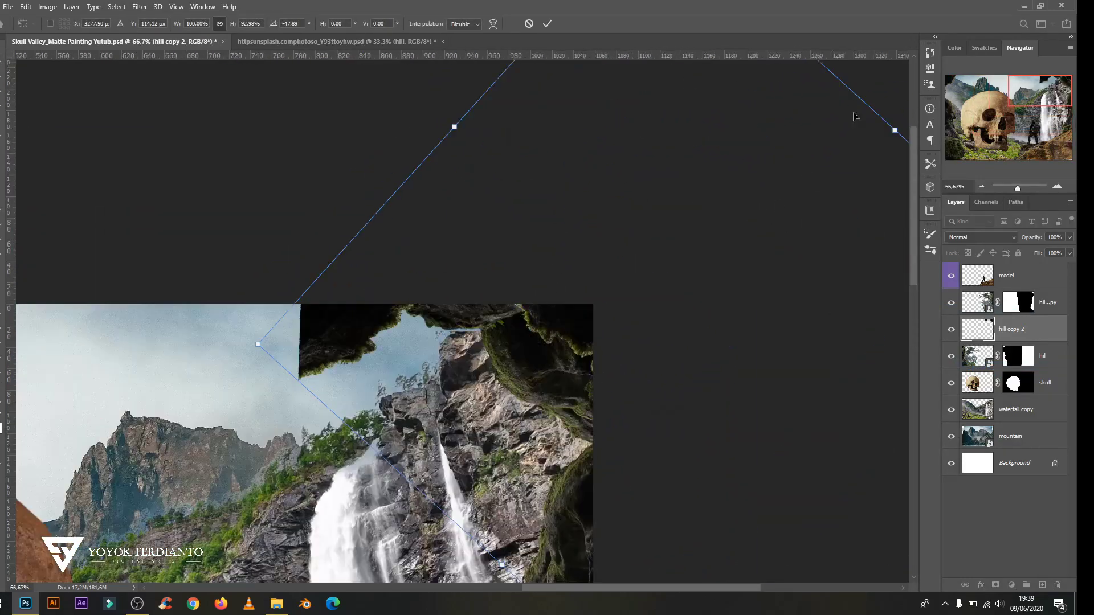
drag(678, 330, 685, 373)
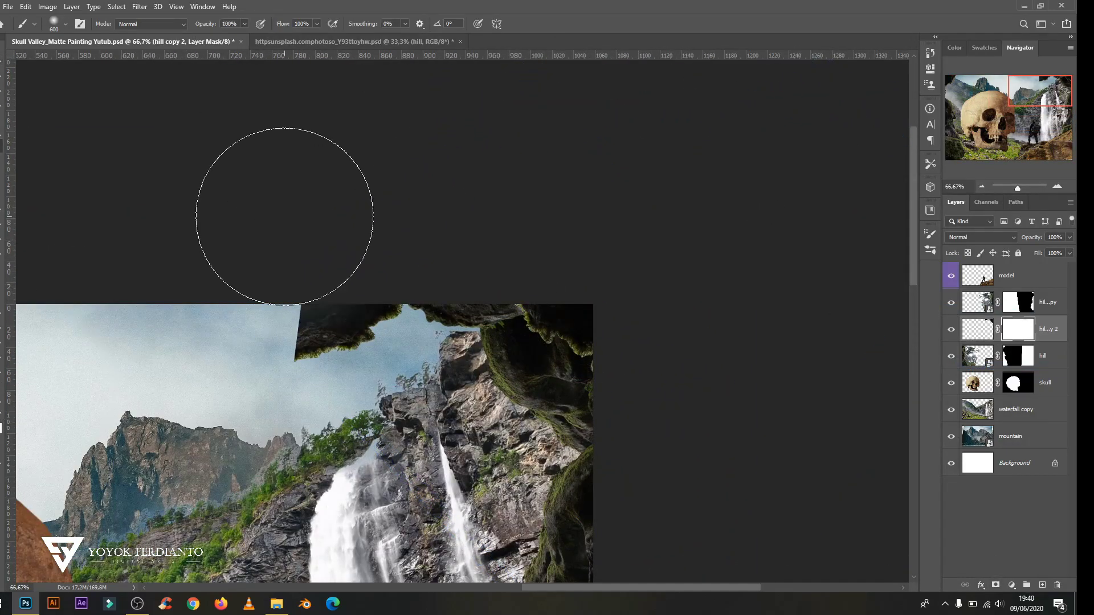
Gather the three hill layers into a group named 'hill'.
key(ctrl+minus)
key(ctrl+minus)
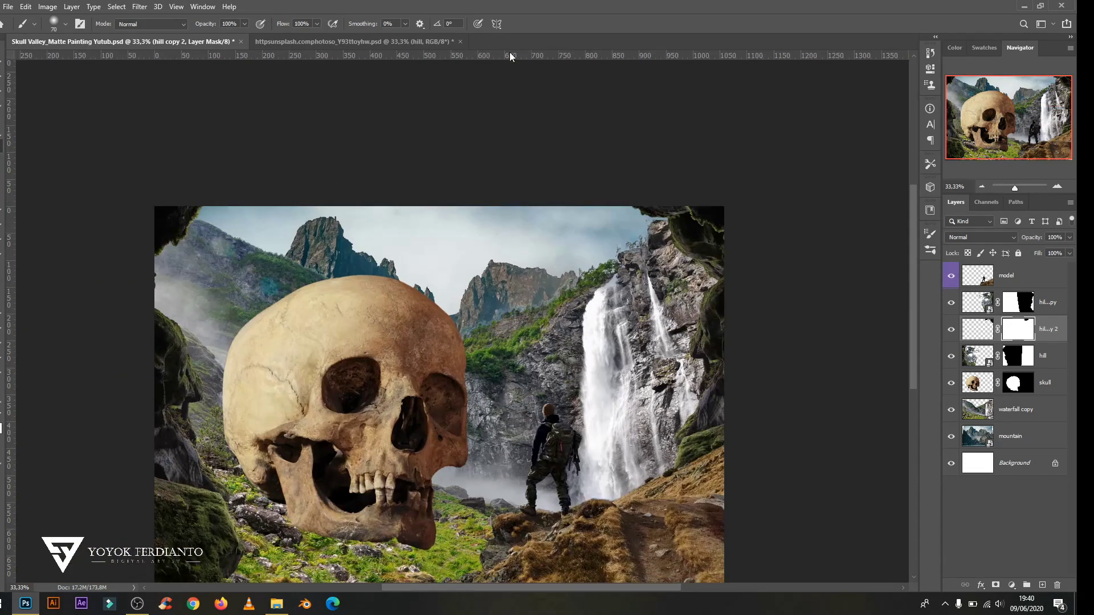
shift+click(1031, 347)
key(ctrl+g)
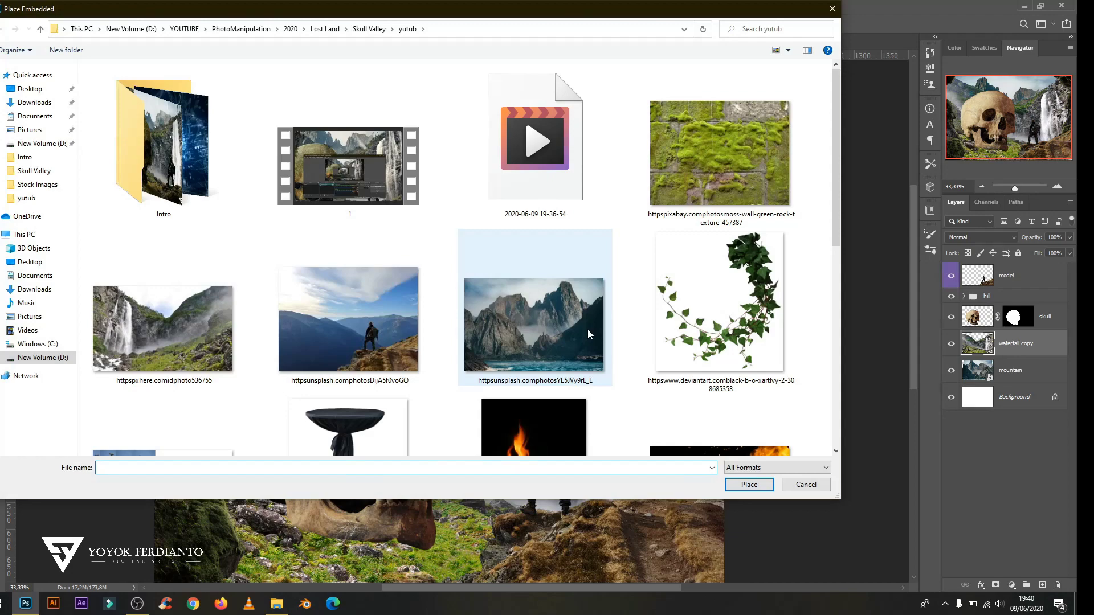
Place the willow branches at the top left and enlarge the waterfall backdrop.
double_click(733, 305)
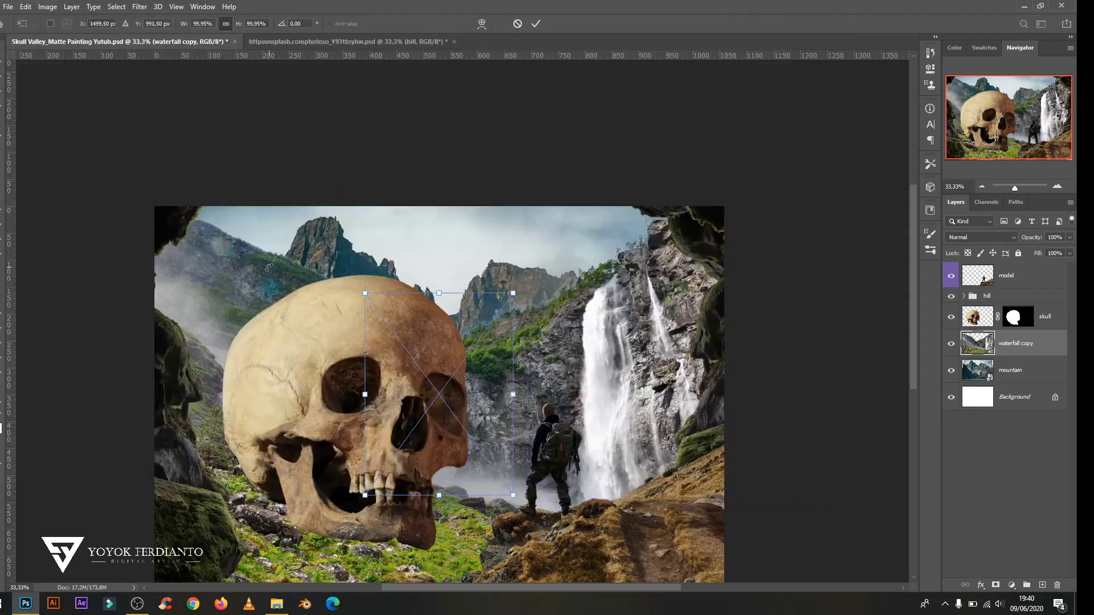
drag(245, 239, 269, 250)
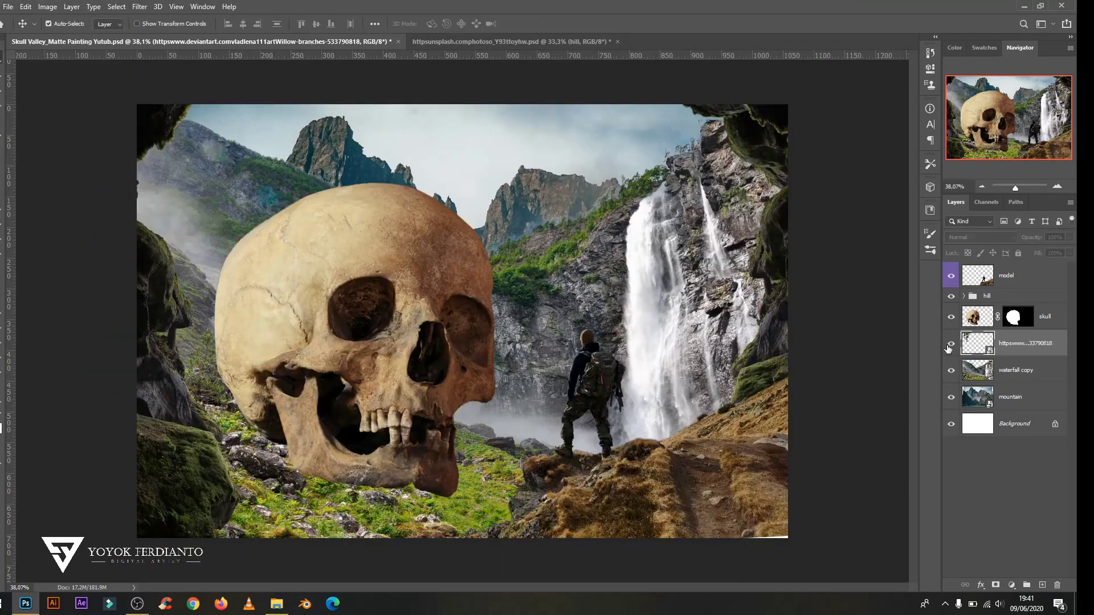
click(548, 299)
key(ctrl+t)
key(ctrl+minus)
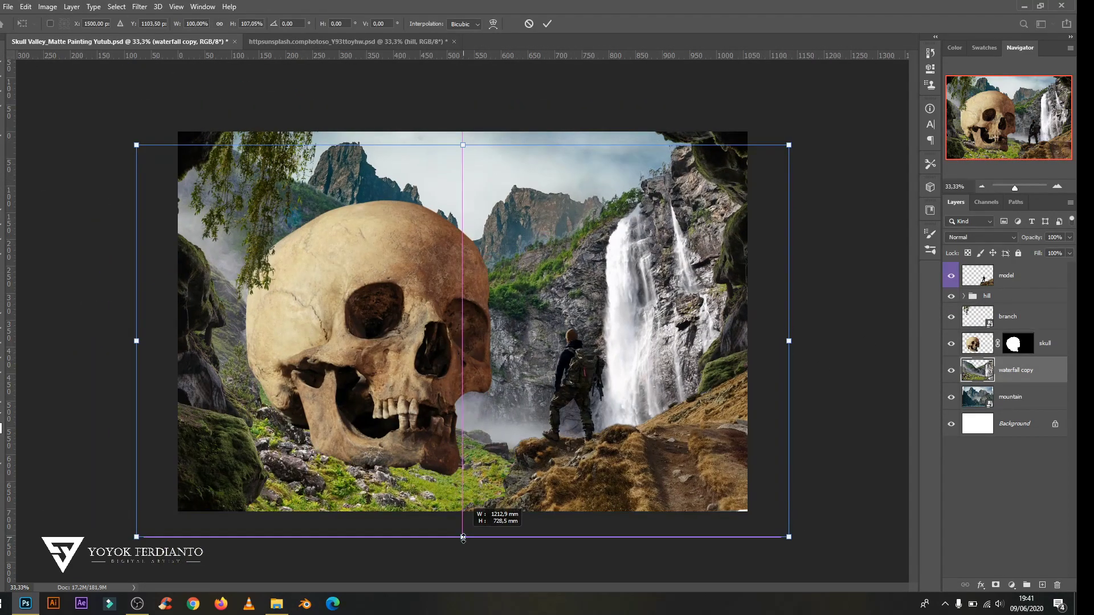
mouse_move(789, 536)
mouse_down()
mouse_move(696, 408)
mouse_move(710, 387)
mouse_up()
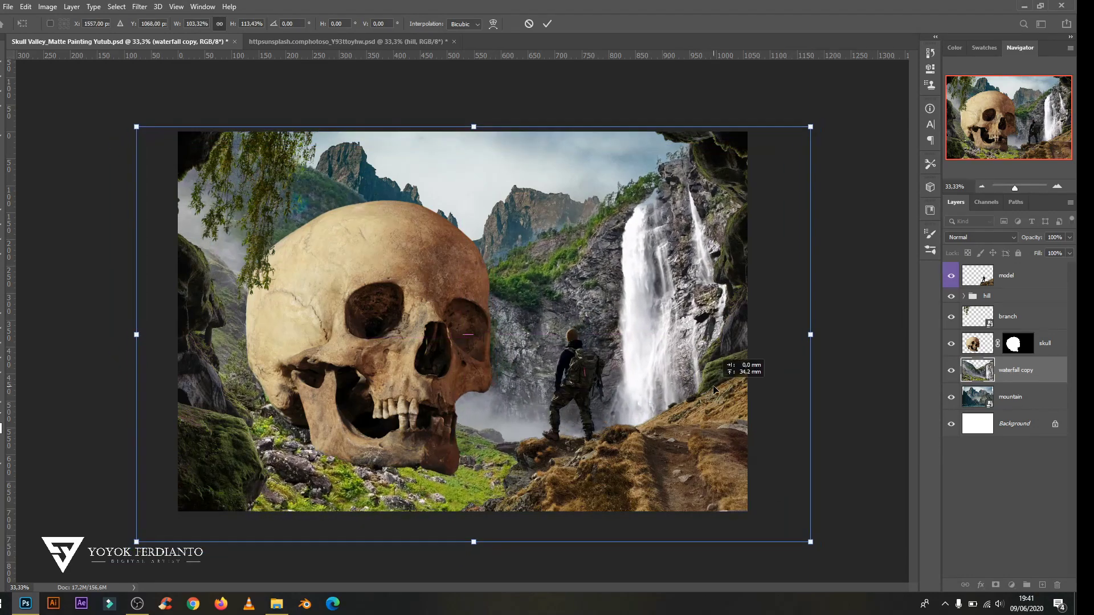
key(Return)
Shift the skull down slightly, then tilt the top cave rock and shift it right.
drag(399, 268, 399, 279)
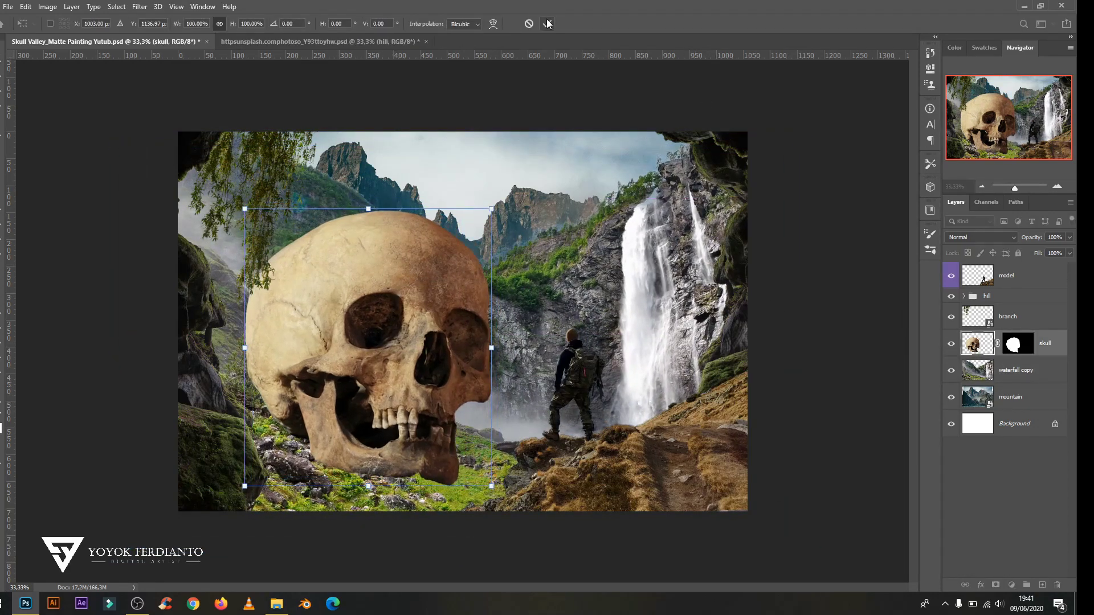
key(ctrl+t)
click(1026, 317)
key(ctrl+t)
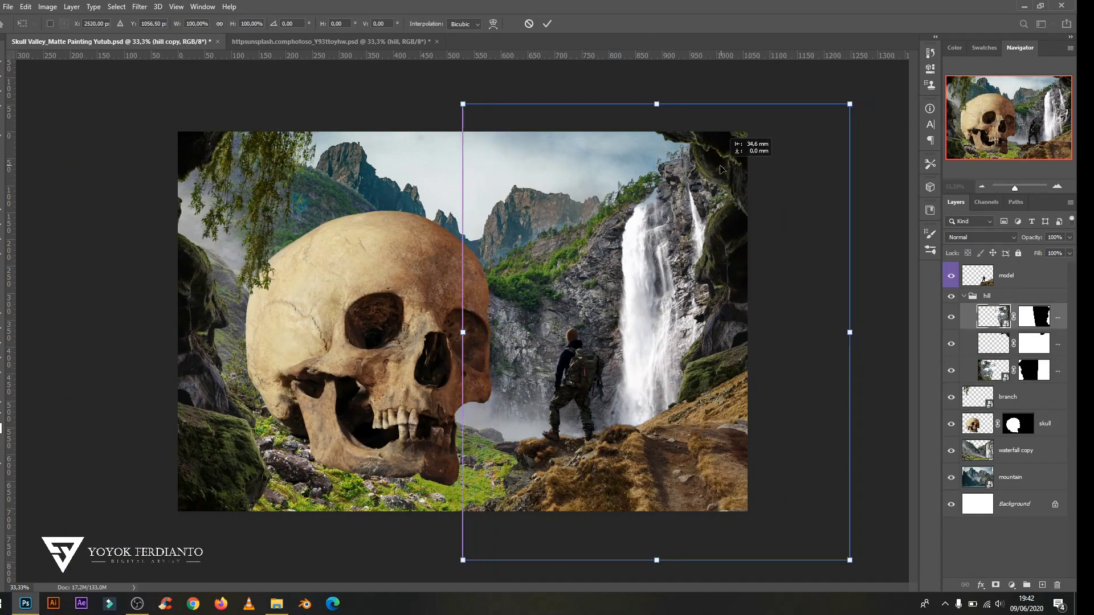
drag(872, 108, 855, 91)
drag(764, 242, 780, 253)
Nudge the hiker slightly left and down and collapse the hill group.
key(ctrl+plus)
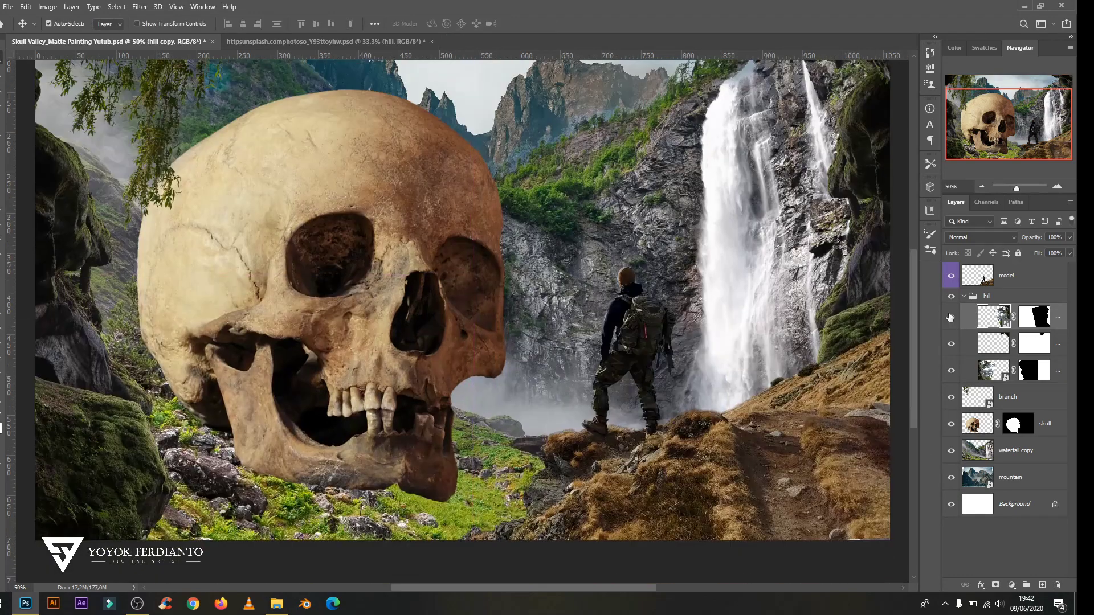
drag(691, 380, 677, 384)
key(ctrl+minus)
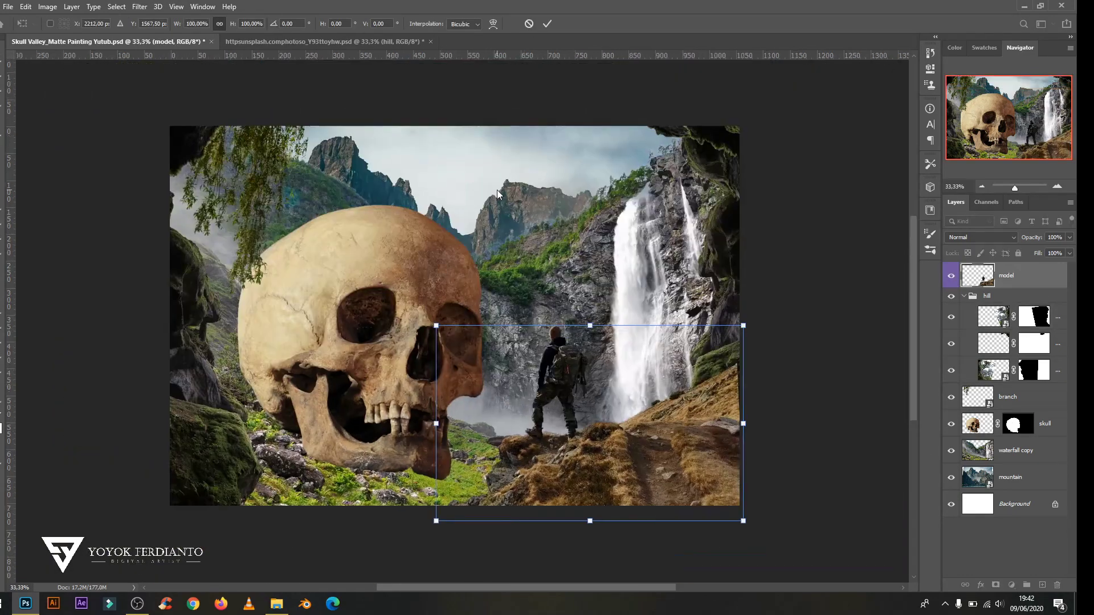
click(963, 296)
Begin placing the flying-vultures image as an embedded layer.
click(1015, 370)
click(8, 6)
click(45, 211)
Place the vulture flock in the sky and Liquify-warp the torch drape's lower edge.
double_click(399, 256)
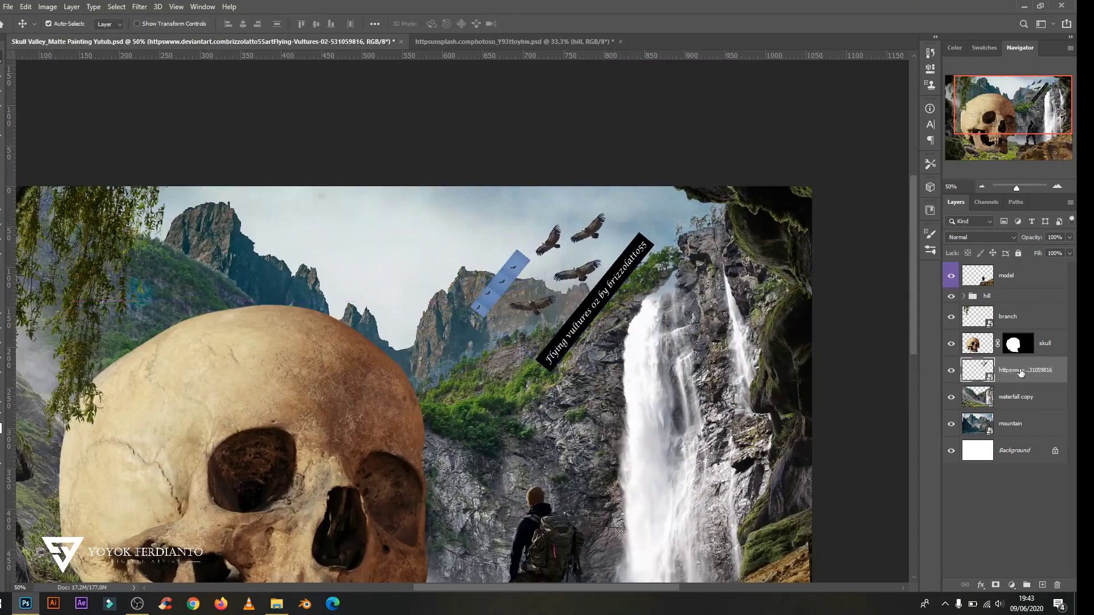
right_click(963, 343)
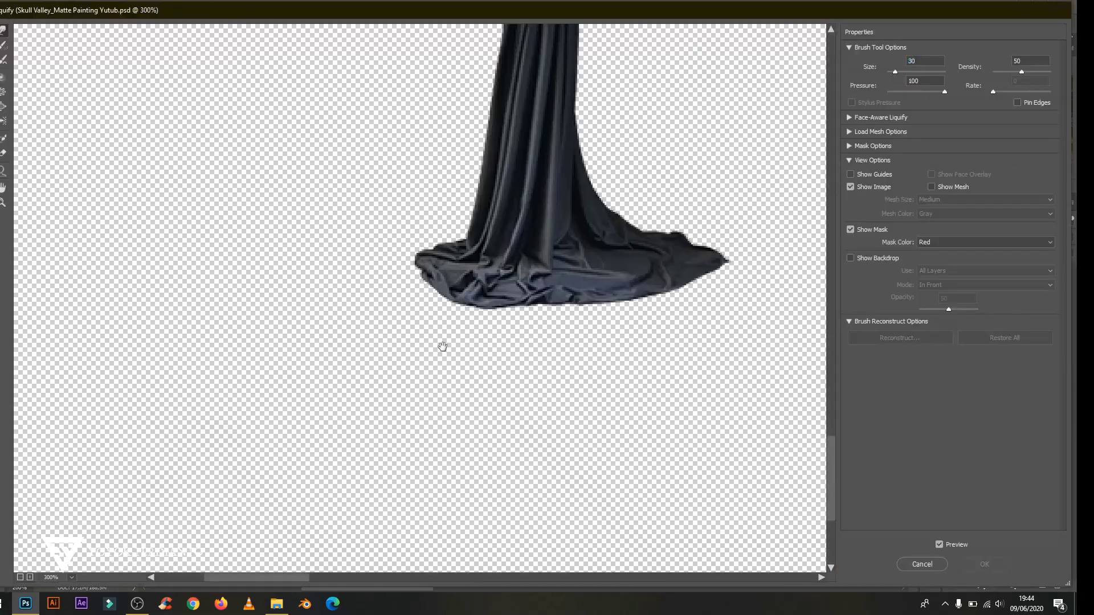
scroll(442, 347, up, 1)
drag(501, 399, 534, 420)
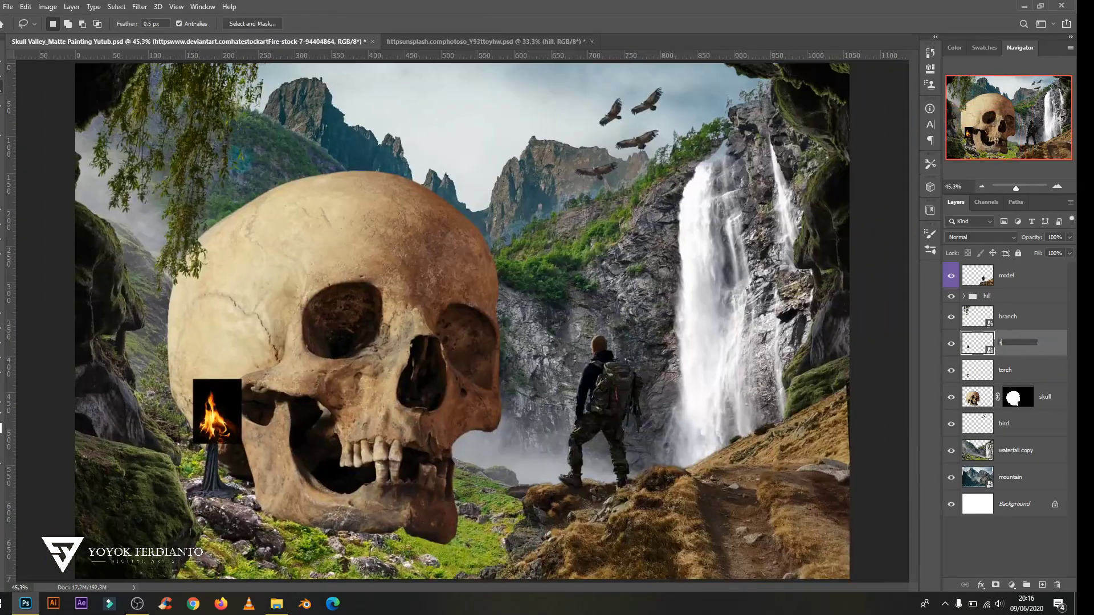
Rotate the ivy piece slightly and settle it on the skull's crown.
key(ctrl+t)
drag(530, 178, 533, 169)
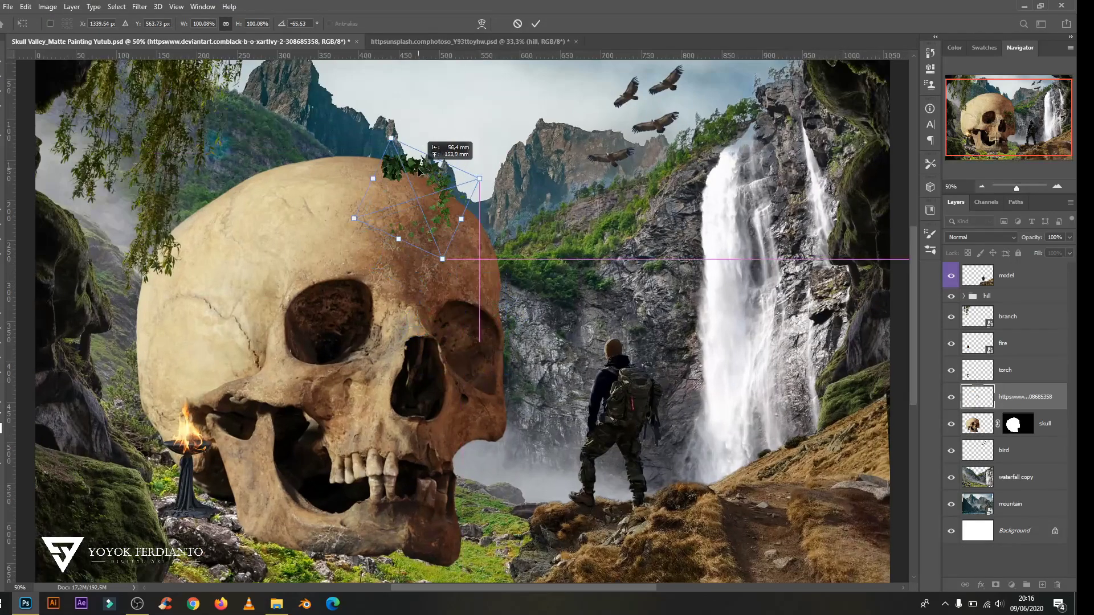
drag(407, 169, 390, 155)
click(536, 23)
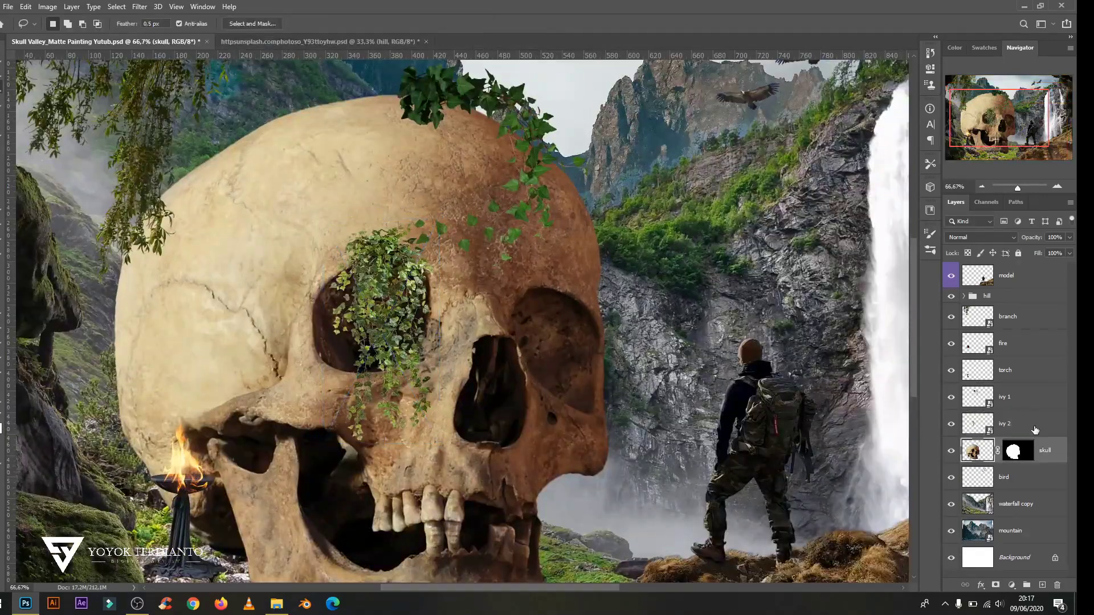
Duplicate the ivy clump onto the skull's right side and group the three ivy 2 layers.
click(1004, 424)
key(ctrl+j)
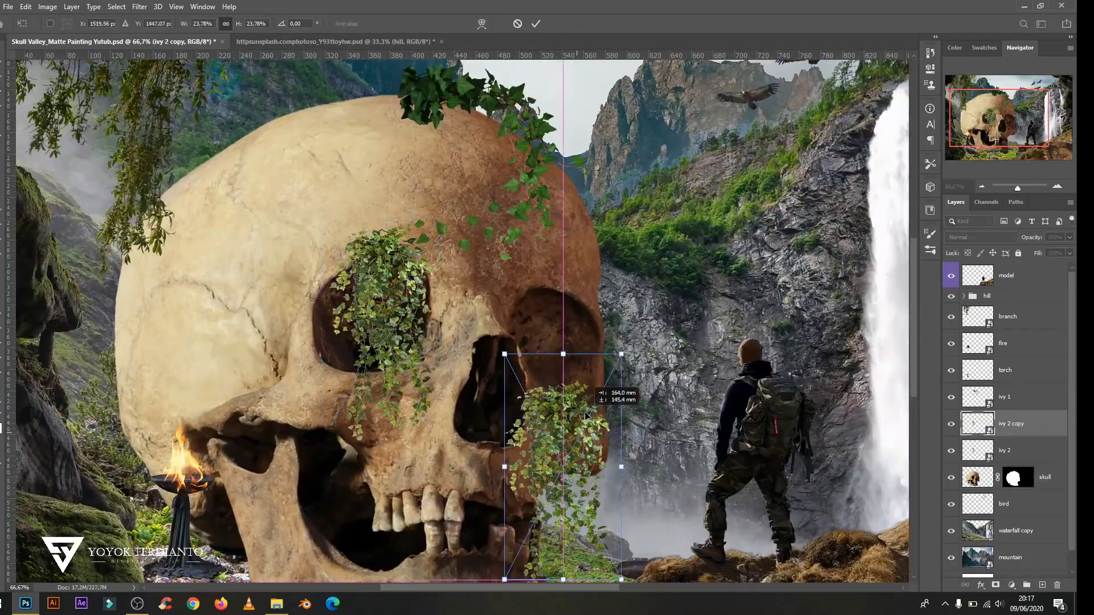
drag(502, 399, 576, 456)
key(Return)
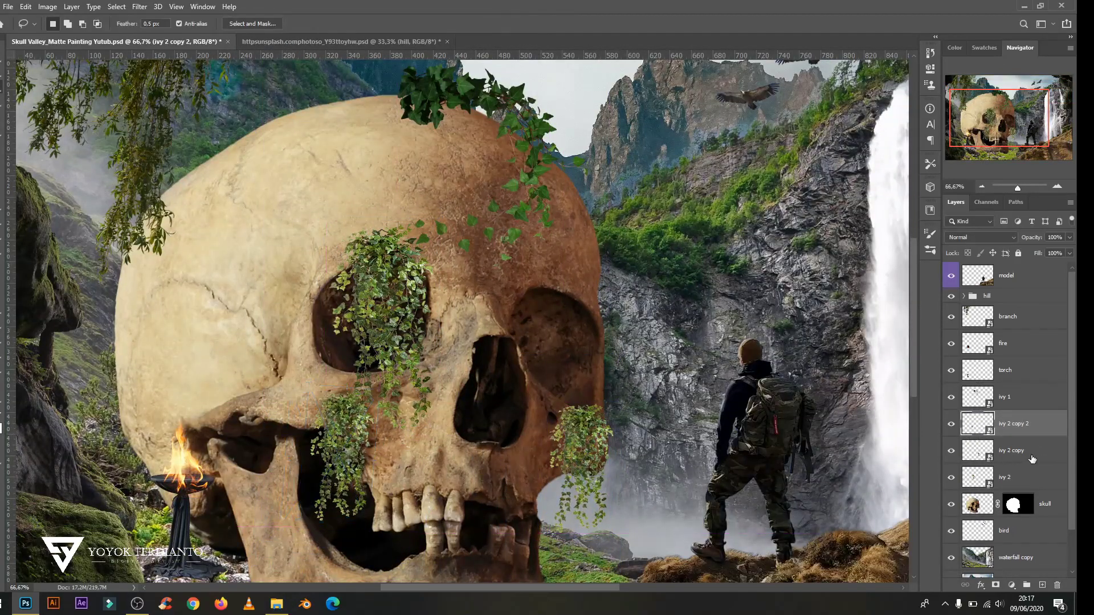
shift+click(1014, 477)
key(ctrl+g)
key(ctrl+0)
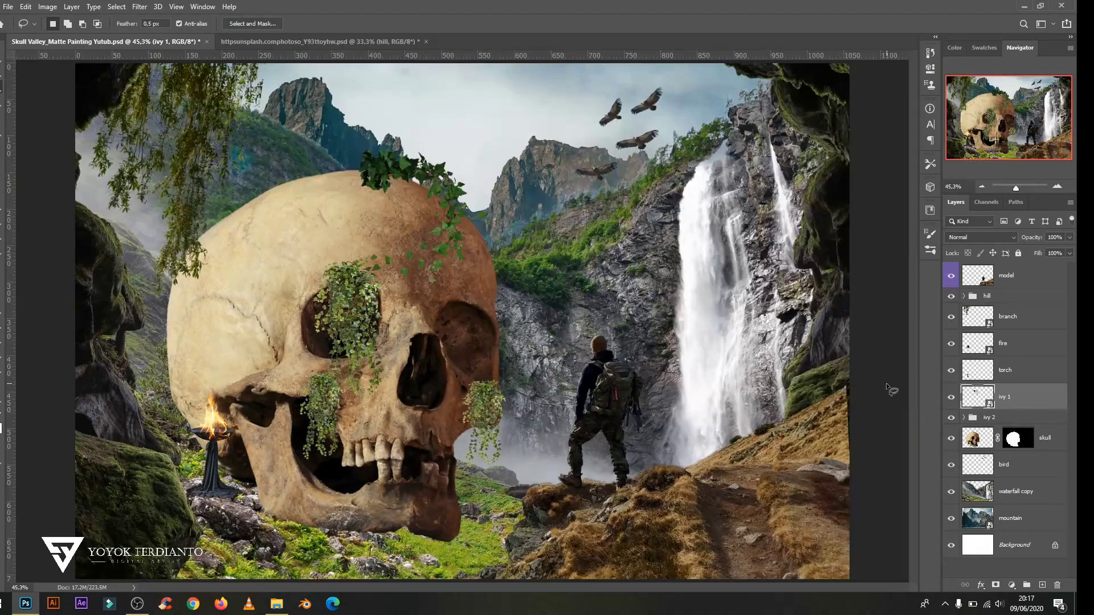
Add a Curves adjustment that lifts the mountain's shadows for a hazier look.
click(1011, 585)
click(1026, 403)
drag(855, 160, 855, 155)
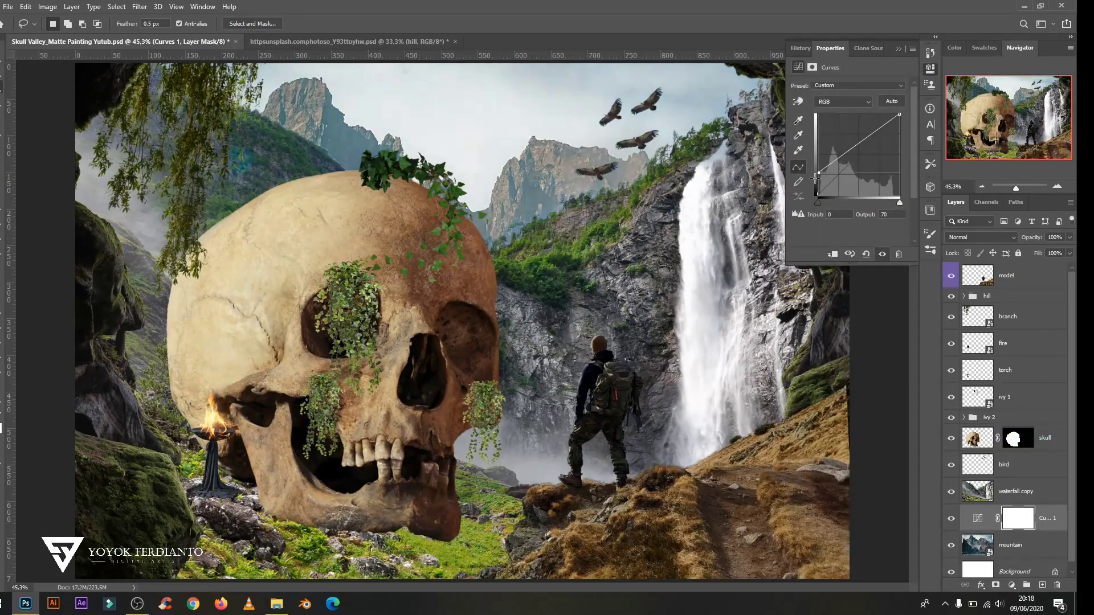
click(899, 49)
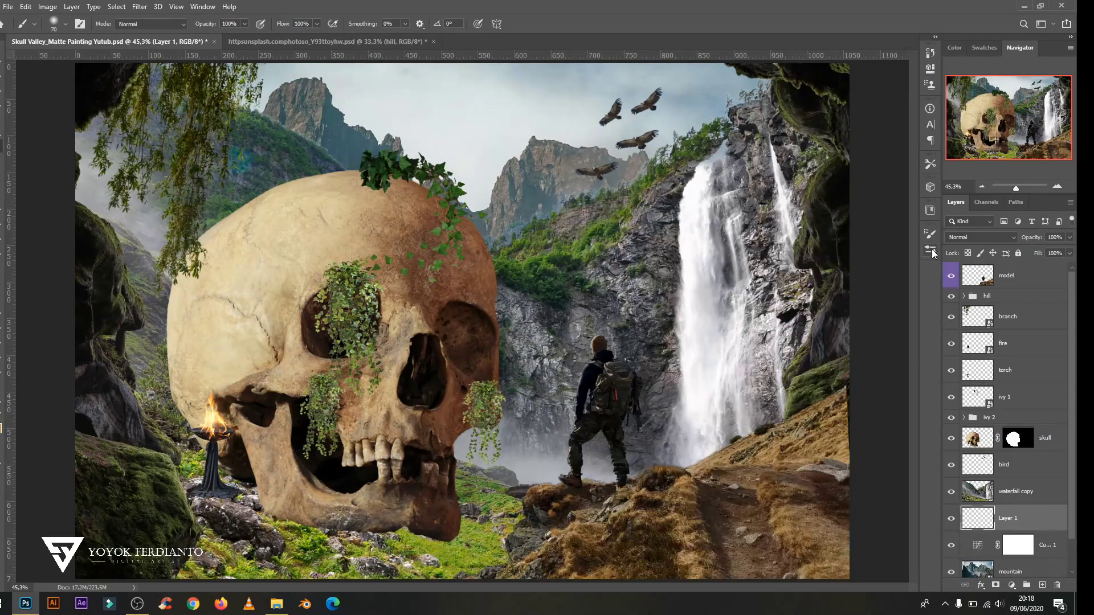
Group the mountain, haze and curve layers and begin renaming the group.
click(930, 251)
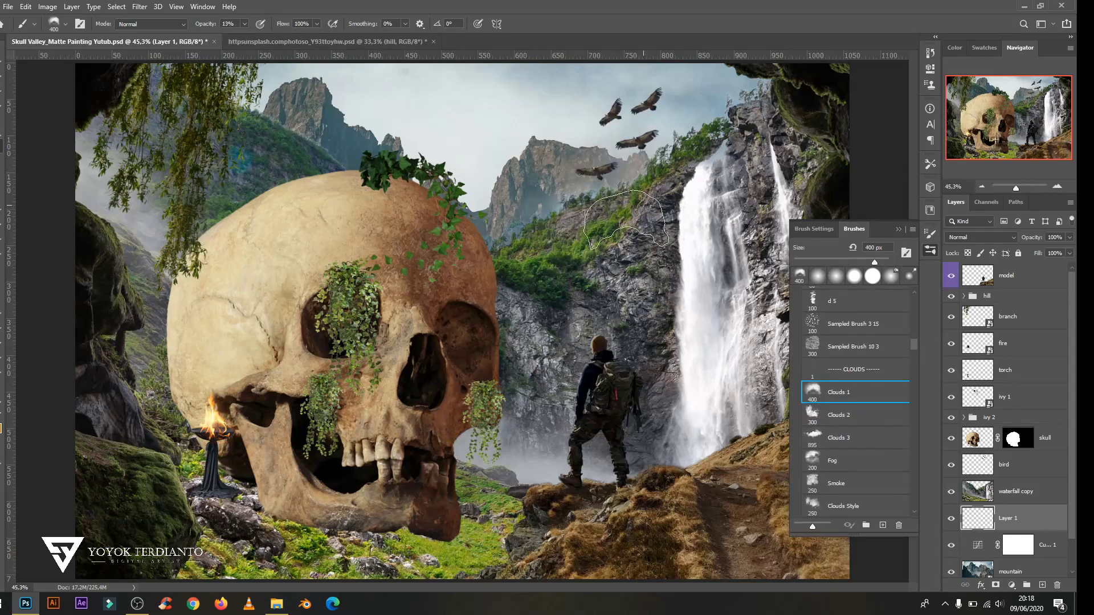
key(v)
click(899, 230)
shift+click(1030, 544)
key(ctrl+g)
double_click(989, 512)
text(ountain)
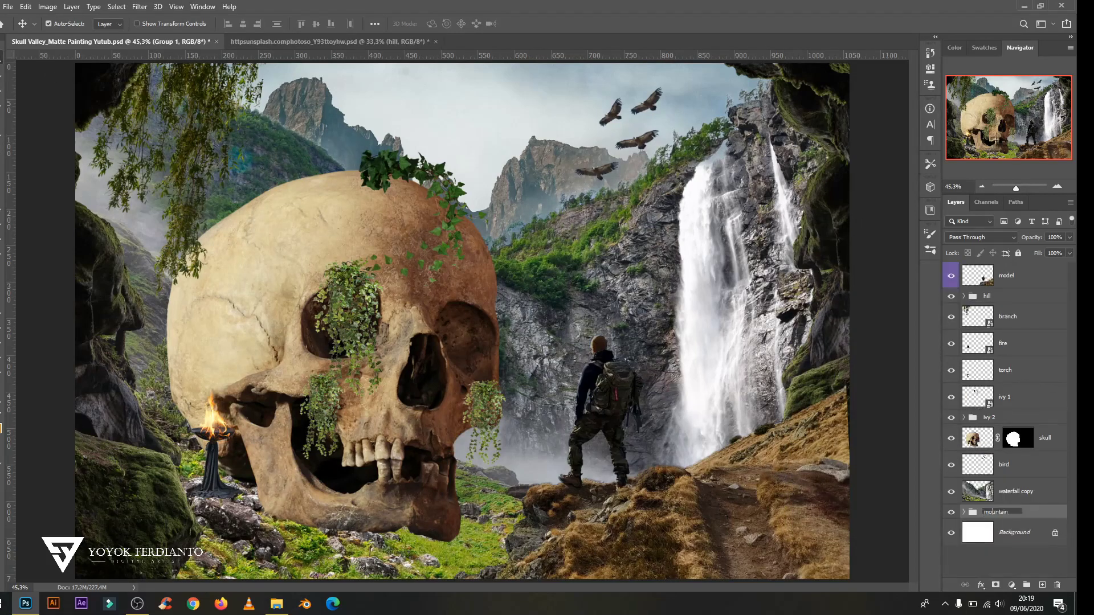
Add a Hue/Saturation clipped to the waterfall backdrop, shifting its hue and darkening it slightly.
click(1012, 585)
click(1003, 467)
click(832, 254)
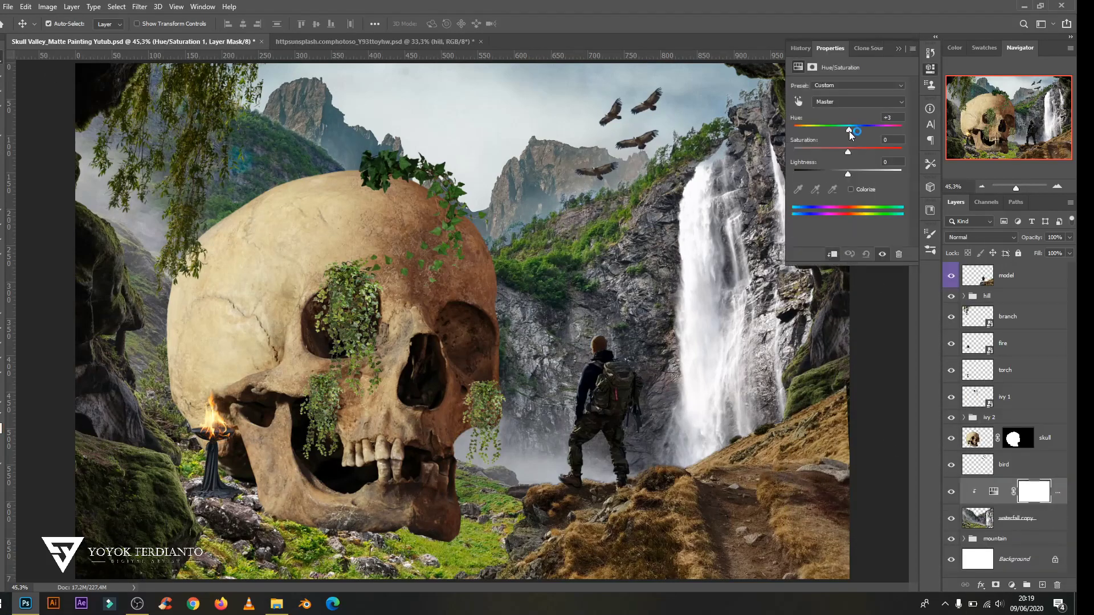
drag(850, 131, 845, 130)
drag(848, 171, 814, 171)
Add a clipped Levels adjustment and mask it out near the skull top with a soft brush.
click(1012, 585)
click(1032, 365)
key(b)
right_click(630, 194)
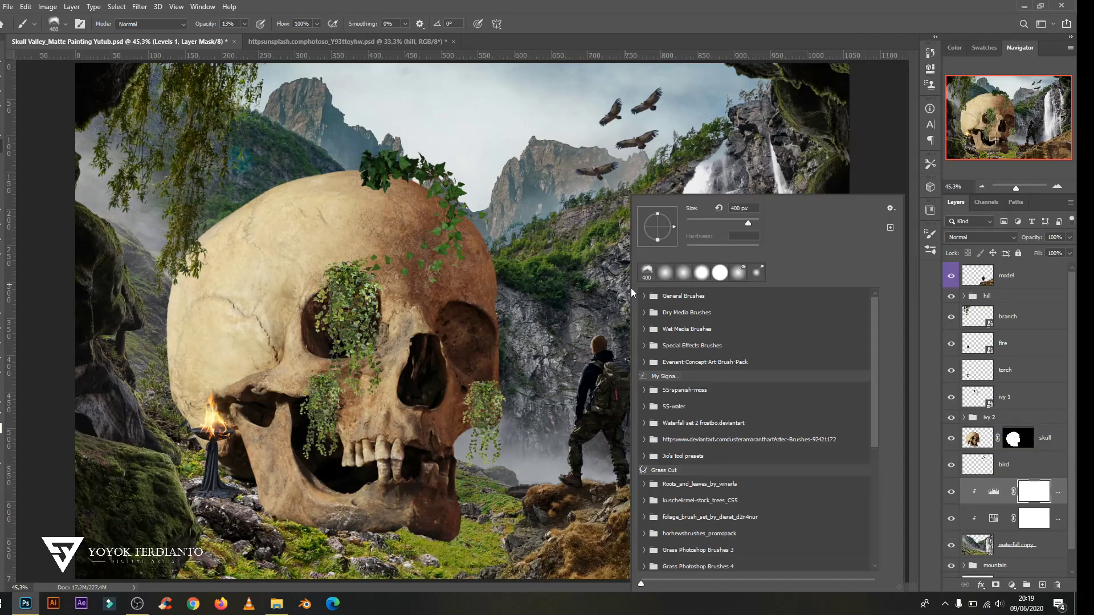
key(Escape)
drag(546, 275, 629, 227)
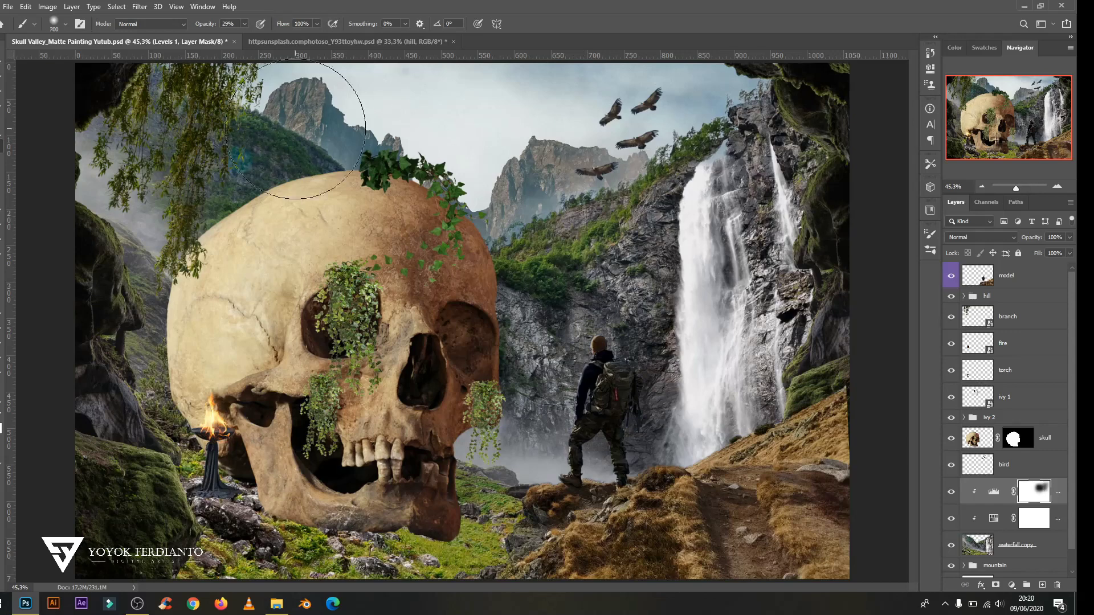
double_click(994, 491)
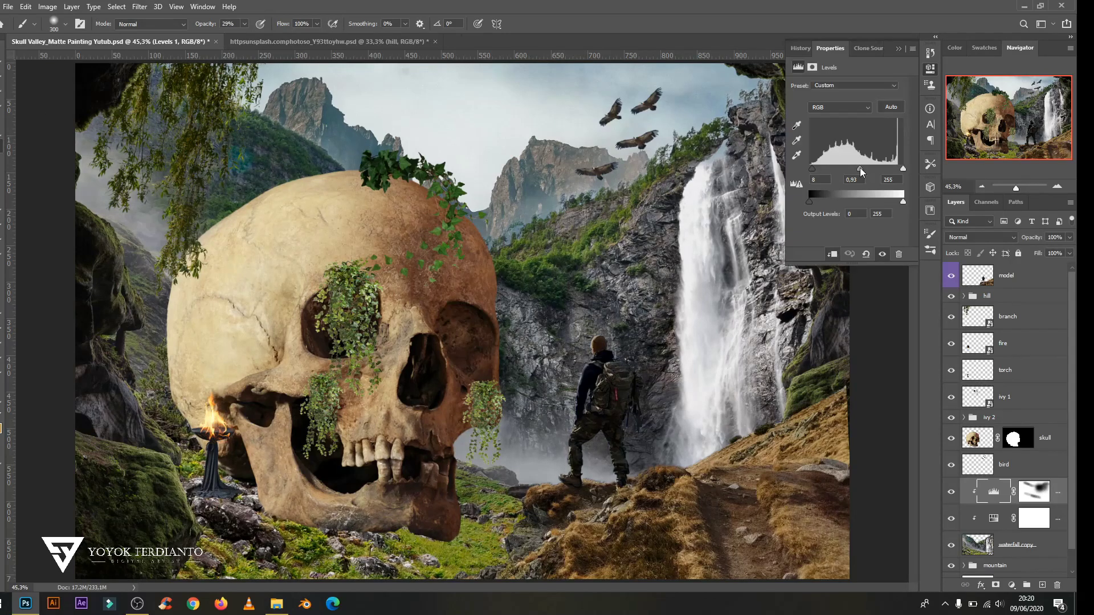
click(1035, 492)
Add Curves 2 raising the black point, invert its mask, and paint haze onto mountains and cliffs.
click(1012, 585)
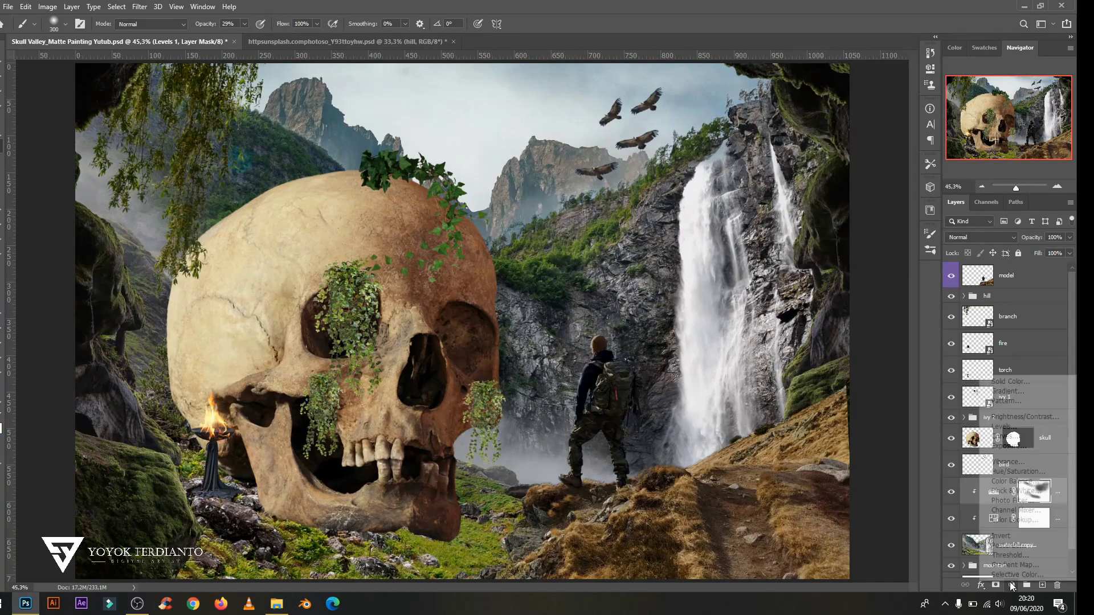
click(1003, 443)
drag(817, 197, 810, 186)
key(ctrl+i)
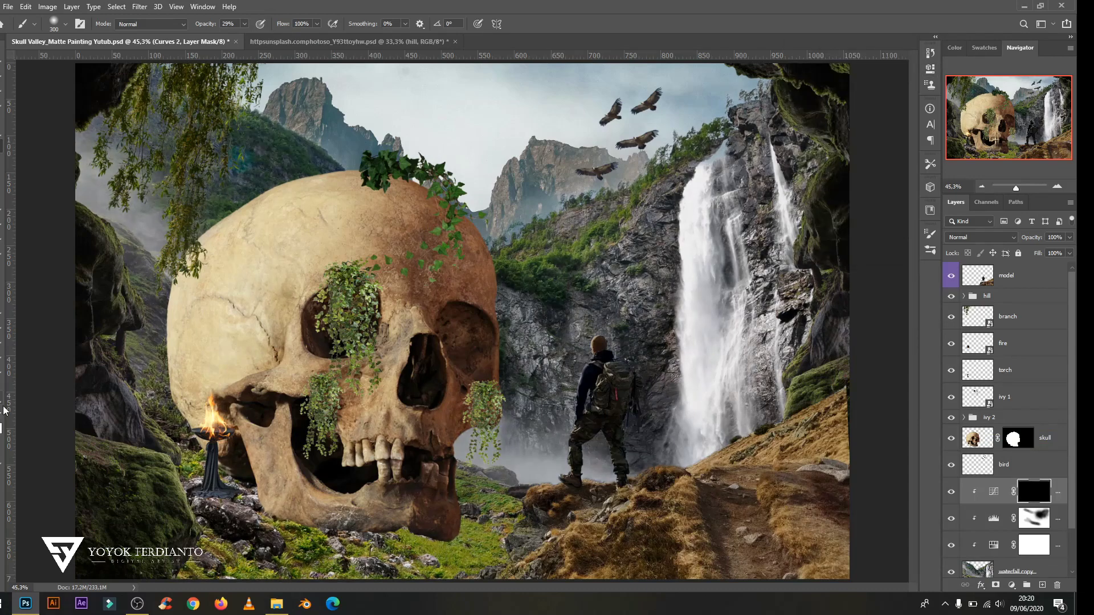
drag(565, 209, 694, 237)
Add a Brightness/Contrast with lower brightness and higher contrast, and invert its mask.
key(v)
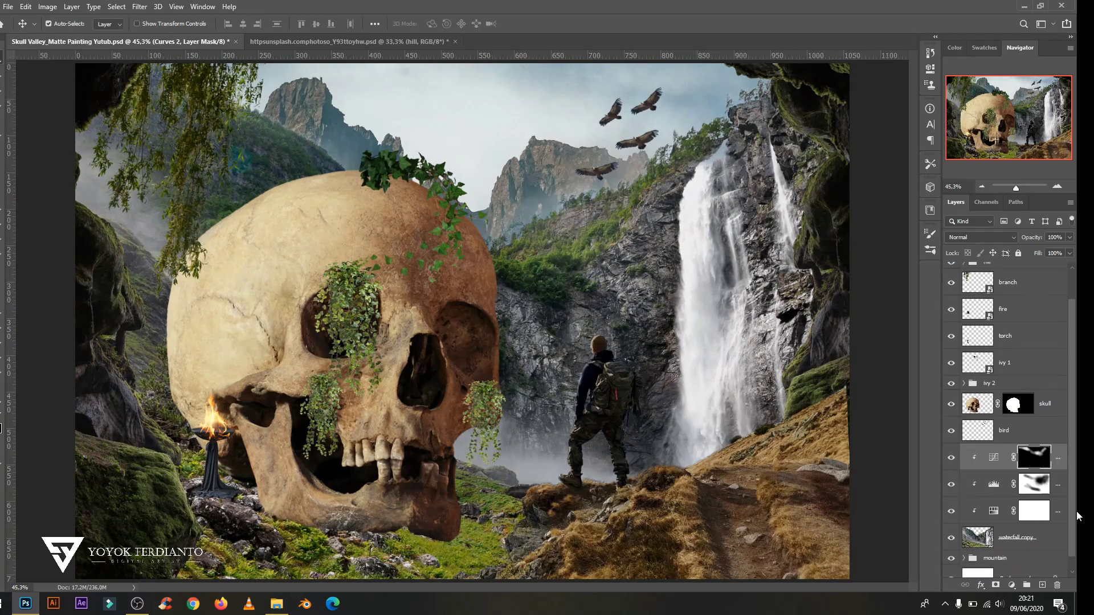
drag(850, 117, 815, 117)
drag(830, 140, 881, 140)
click(899, 54)
key(ctrl+i)
key(ctrl+plus)
key(ctrl+plus)
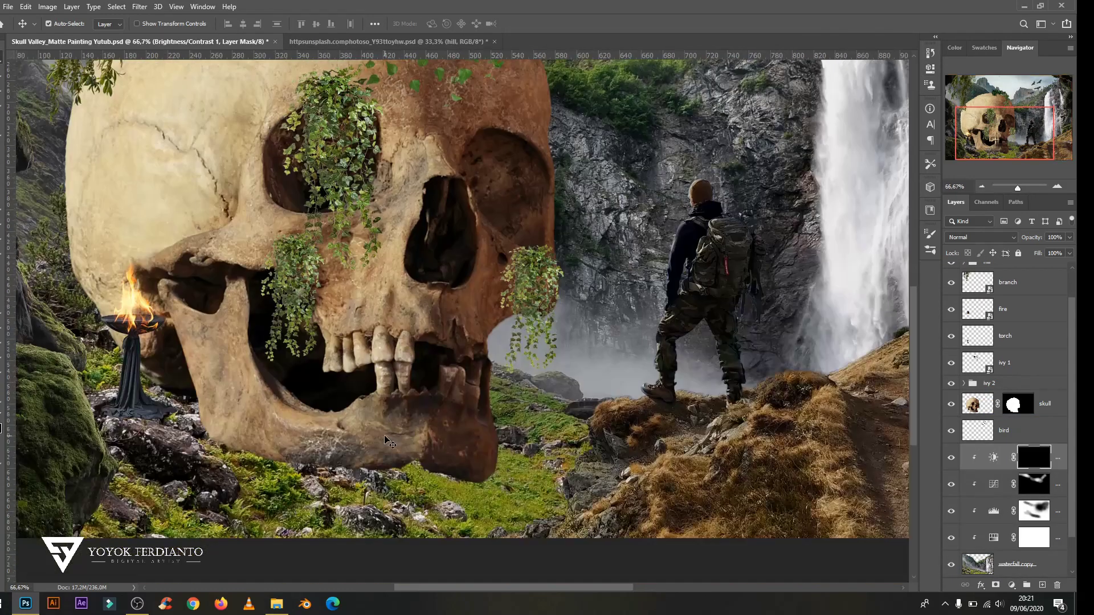
Paint the Brightness/Contrast darkening onto the waterfall cliff.
key(p)
key(b)
scroll(487, 488, down, 3)
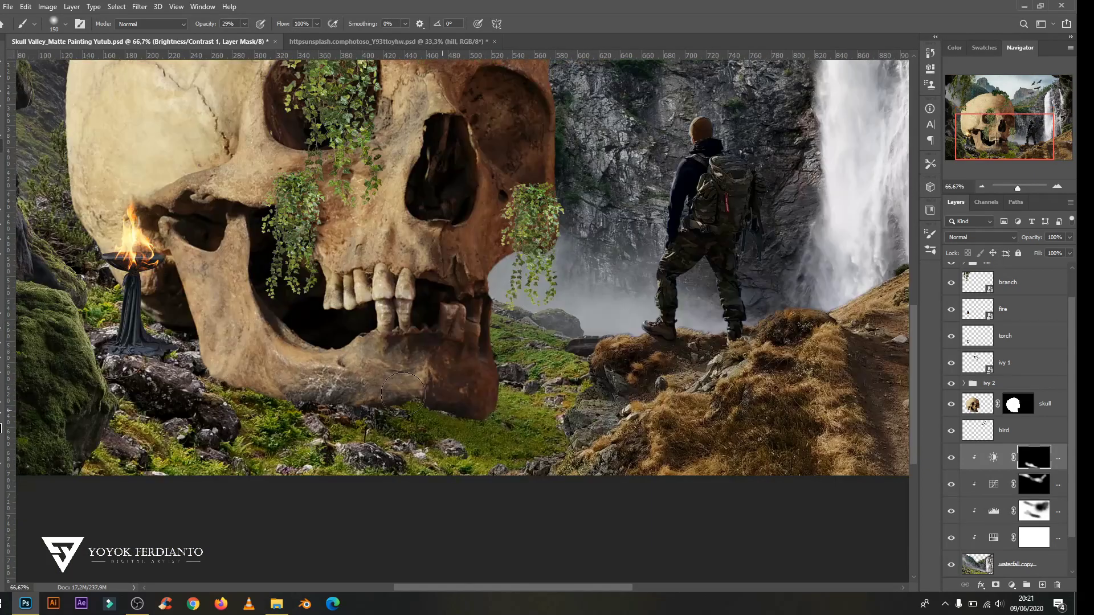
scroll(513, 456, left, 5)
key(ctrl+minus)
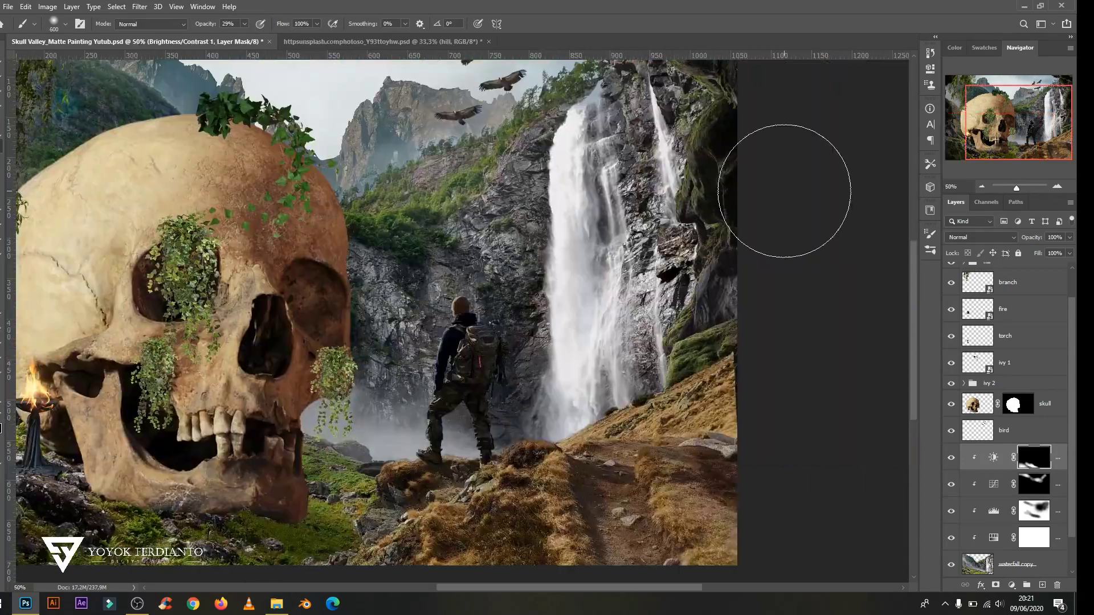
drag(782, 195, 701, 262)
Add a new clipped layer and paint dark shading on the ground near the skull.
key(bracketleft)
key(bracketleft)
key(bracketleft)
scroll(241, 500, down, 1)
scroll(426, 496, down, 2)
key(ctrl+shift+alt+n)
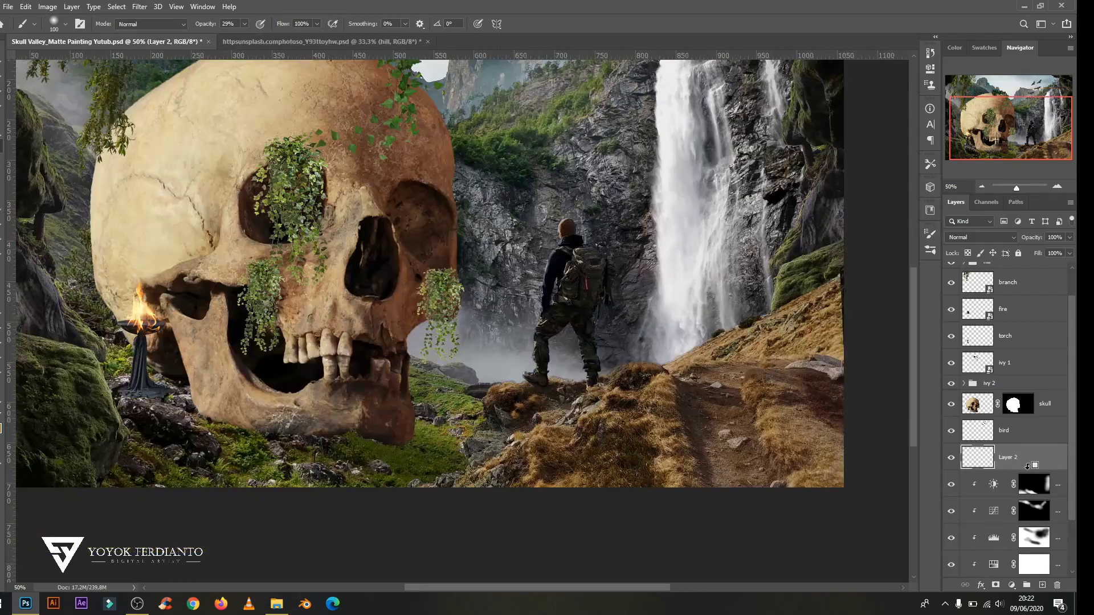
key(ctrl+plus)
mouse_move(353, 433)
mouse_down()
mouse_move(398, 434)
mouse_move(370, 472)
mouse_move(317, 464)
mouse_up()
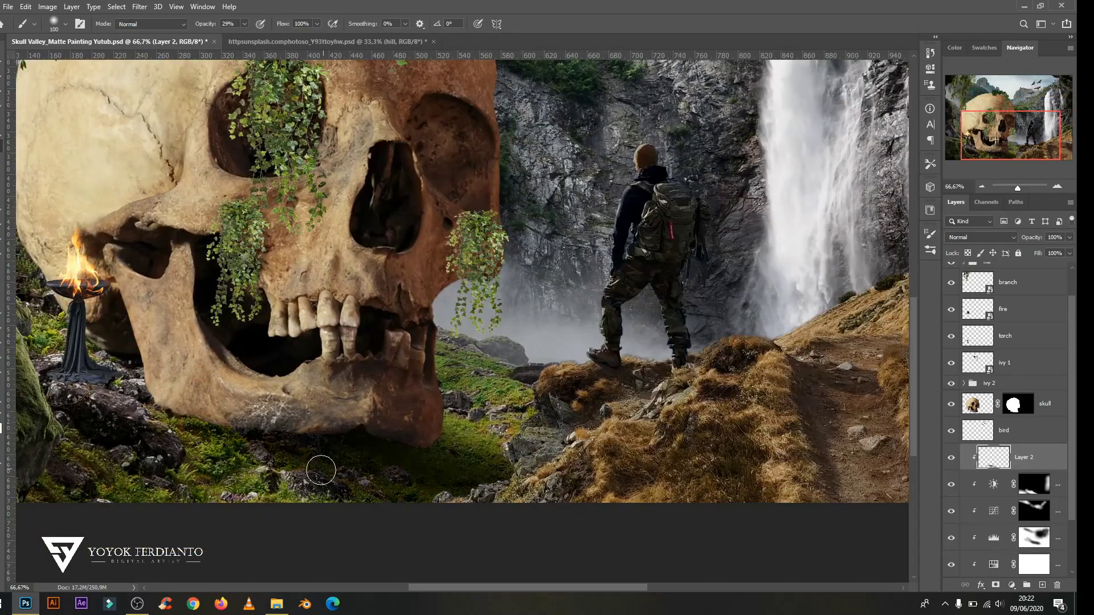
Add a mask to Layer 2 and refine it with a smaller brush.
key(bracketright)
key(bracketright)
key(bracketright)
scroll(366, 391, right, 5)
scroll(273, 122, up, 1)
scroll(274, 122, left, 1)
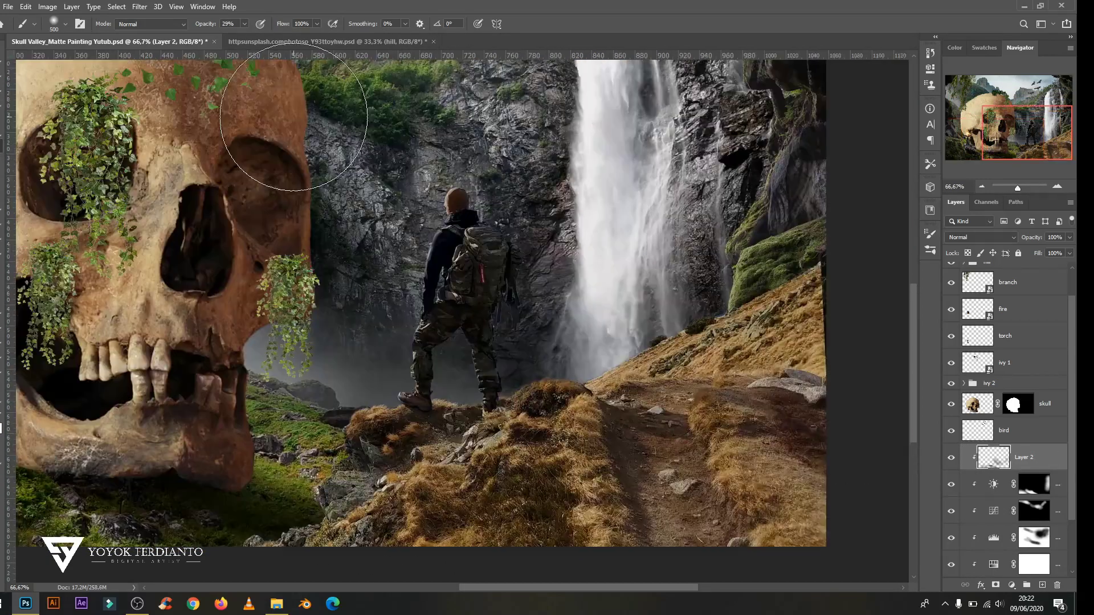
click(995, 586)
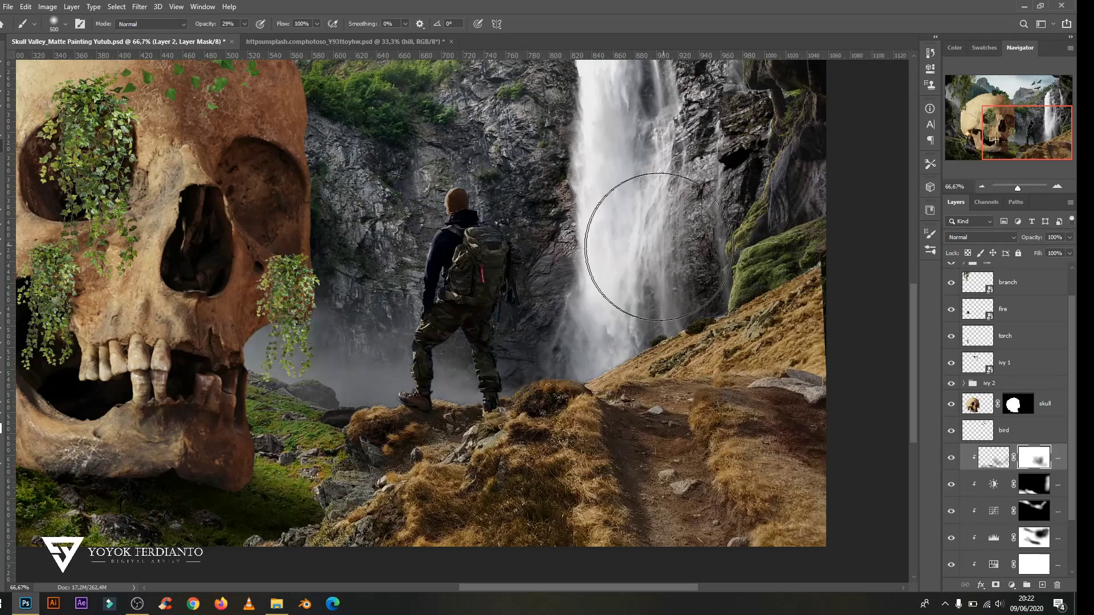
scroll(647, 232, left, 4)
scroll(473, 415, down, 3)
key(bracketleft)
key(bracketleft)
key(bracketleft)
scroll(403, 449, up, 1)
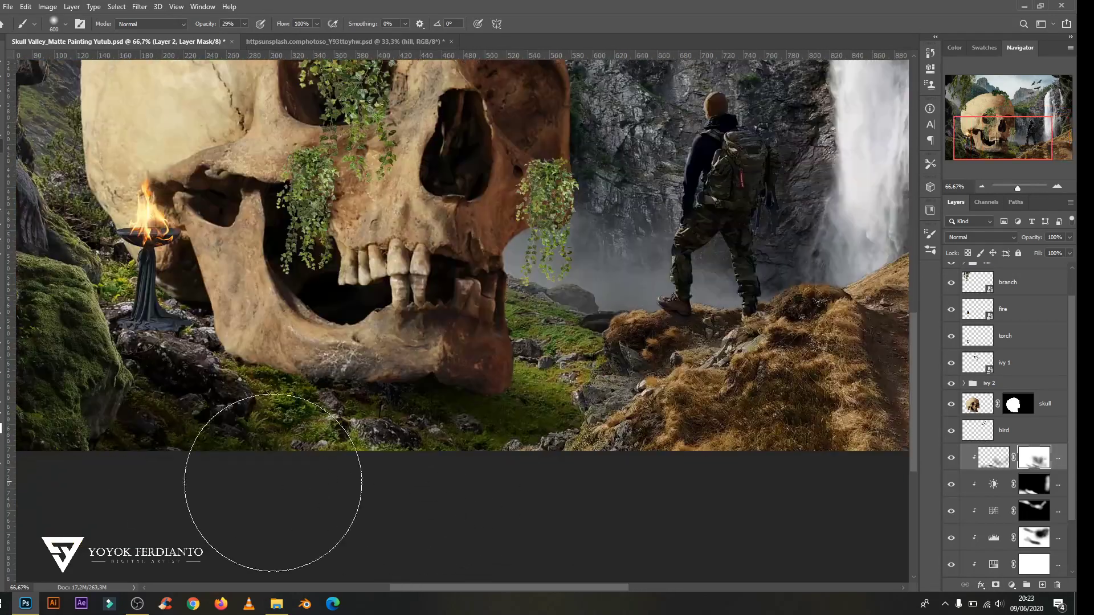
scroll(274, 479, up, 1)
key(bracketleft)
key(bracketleft)
key(bracketleft)
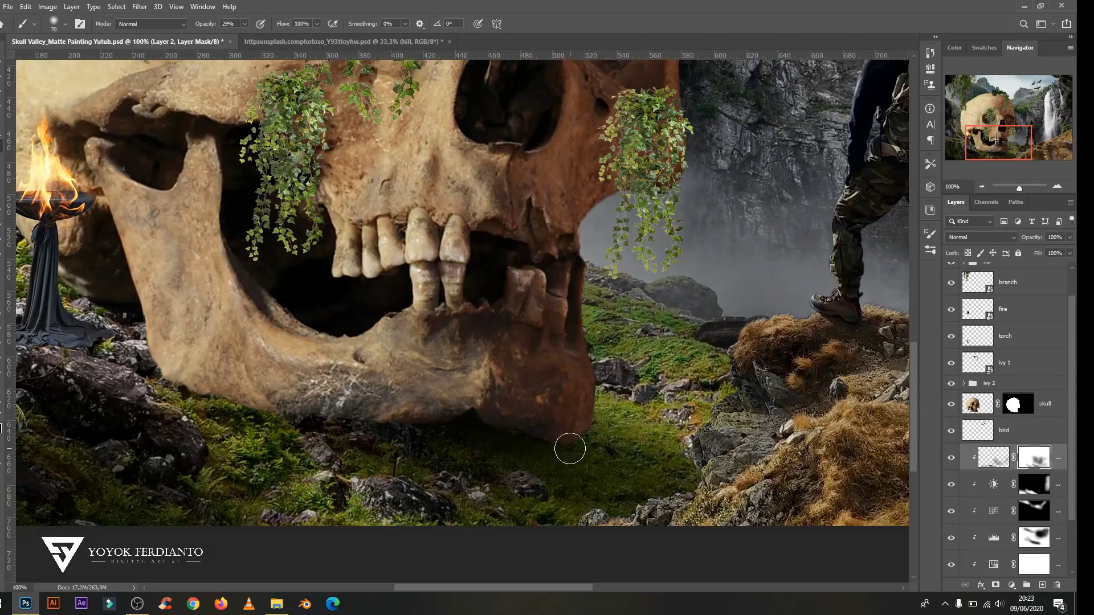
key(ctrl+0)
scroll(1014, 399, up, 3)
Lower Brightness/Contrast 2's brightness, invert its mask, and paint the darkening onto the skull's jaw area.
click(1026, 500)
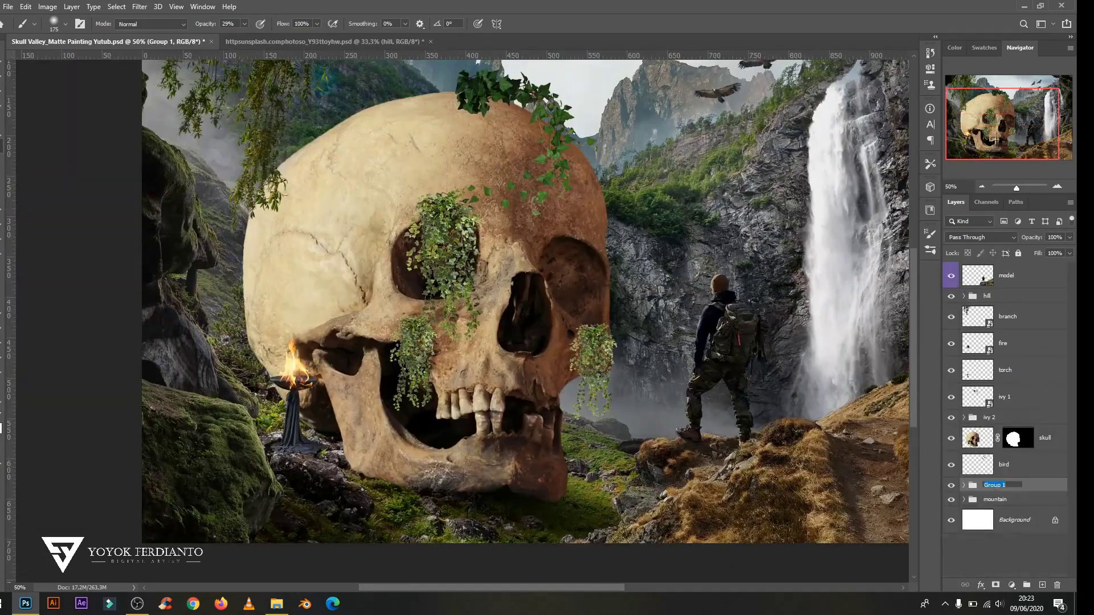
click(964, 485)
double_click(1010, 479)
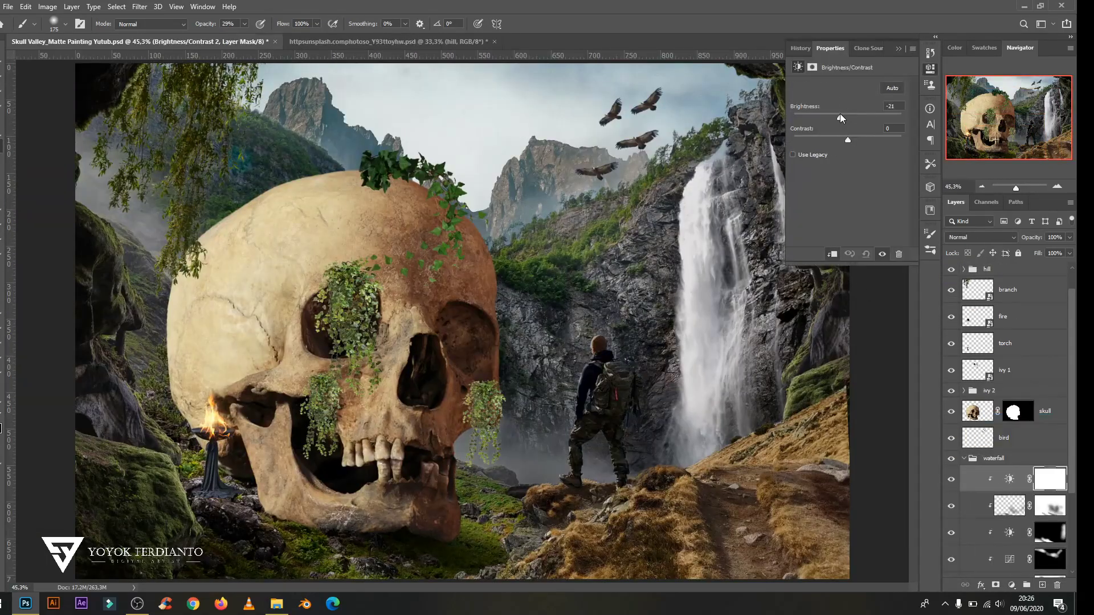
drag(858, 138, 849, 139)
click(1049, 486)
key(ctrl+i)
key(bracketright)
key(bracketright)
key(bracketright)
drag(527, 479, 414, 496)
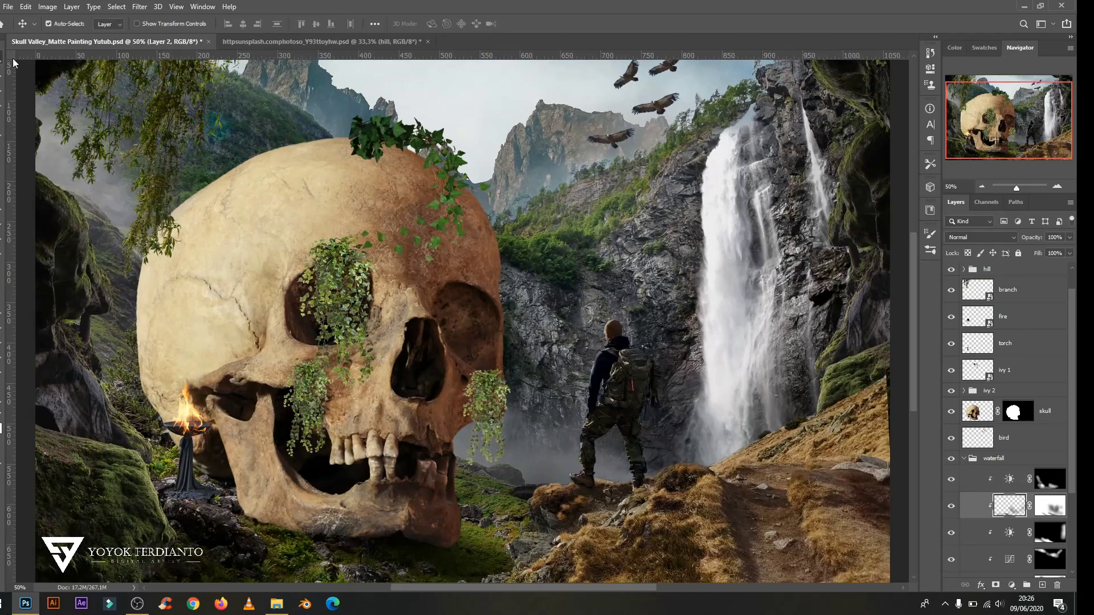
click(964, 458)
key(ctrl+plus)
Rotate and resize the flock of birds with Free Transform.
ctrl+click(604, 197)
key(ctrl+t)
drag(632, 113, 650, 134)
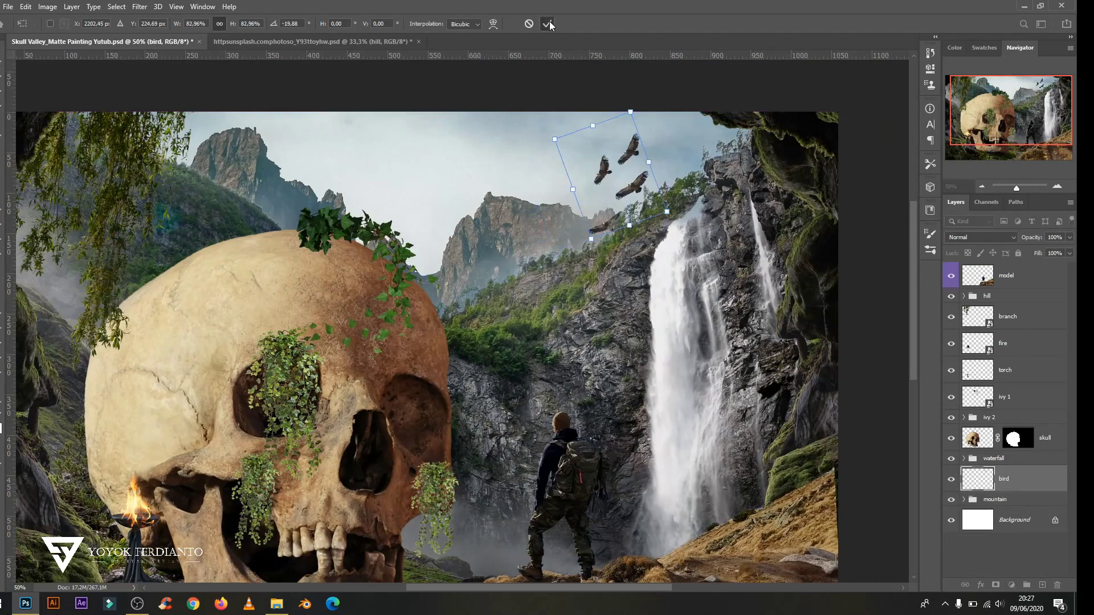
key(Return)
Lighten the birds with a clipped Curves, raising the RGB black point.
drag(819, 197, 811, 176)
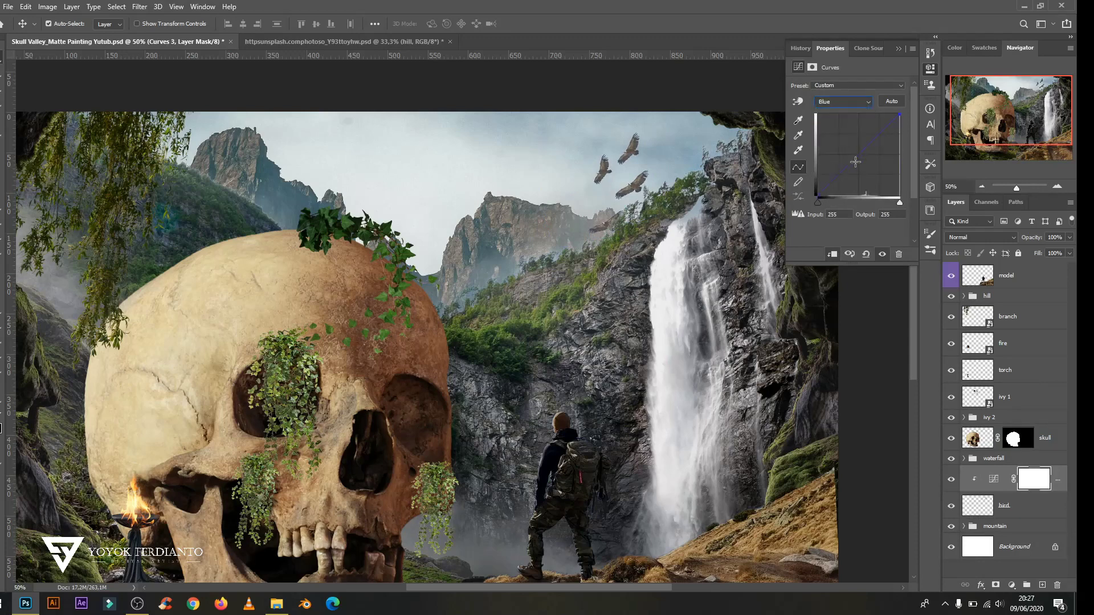
click(842, 102)
click(835, 113)
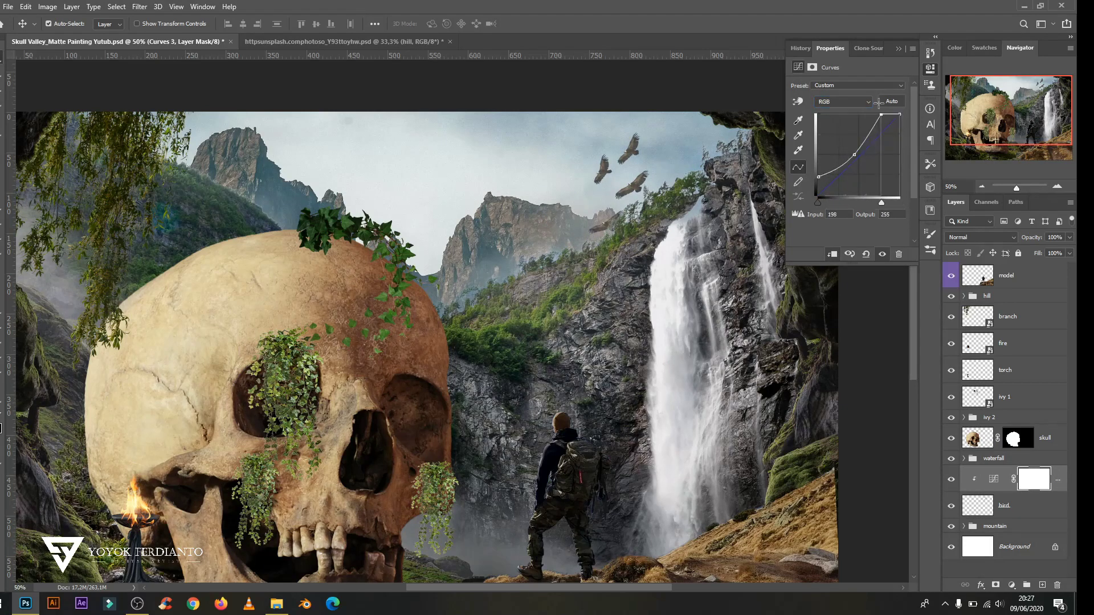
Create a new layer named 'bird blcok' and load the Birds 1 brush.
click(900, 51)
key(ctrl+shift+alt+n)
double_click(1006, 479)
text(bri)
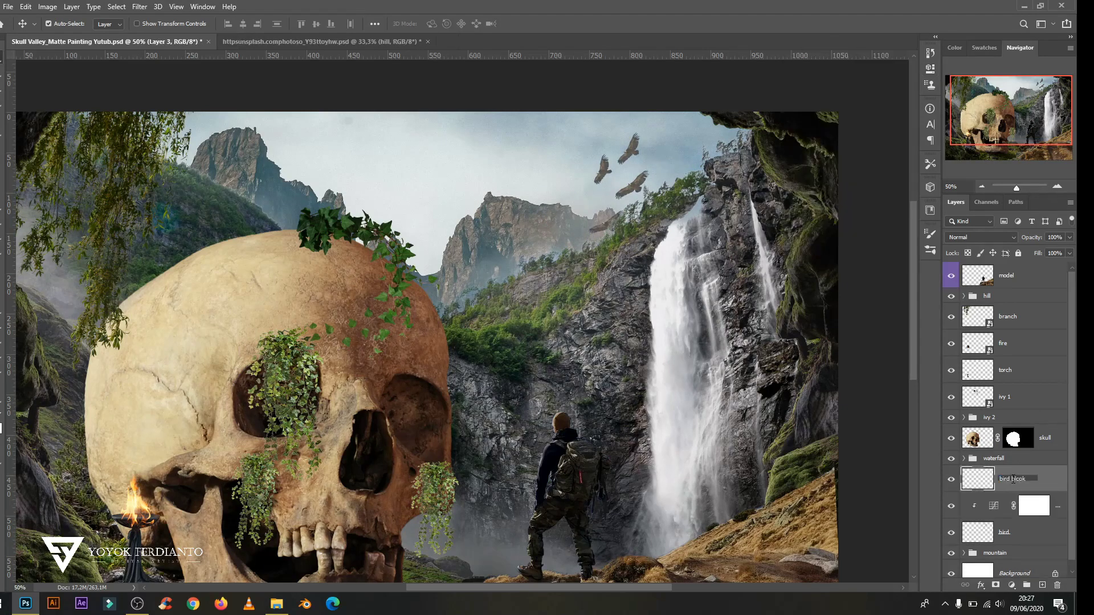
text(b)
click(930, 250)
scroll(867, 460, down, 5)
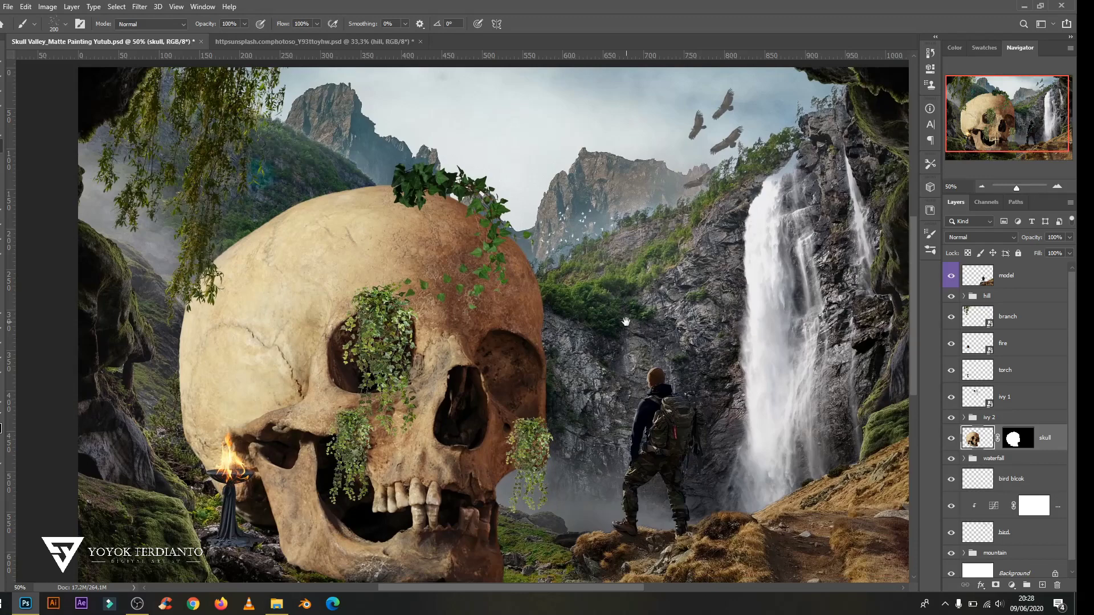
Increase the skull's texture detail with the Camera Raw filter.
right_click(1045, 440)
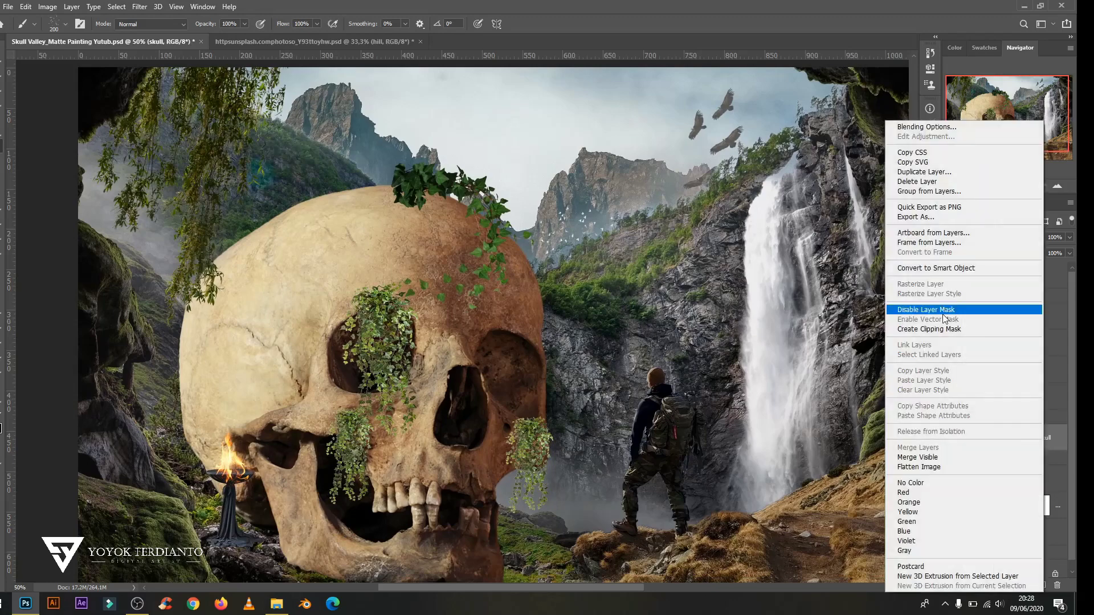
key(Escape)
right_click(1020, 440)
key(Escape)
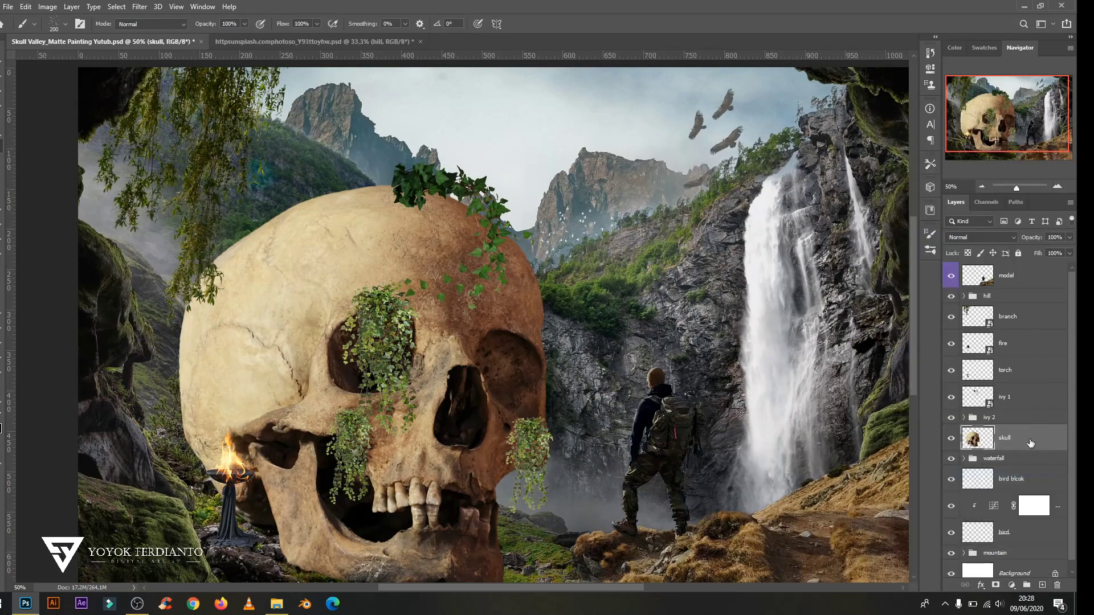
click(139, 7)
click(194, 75)
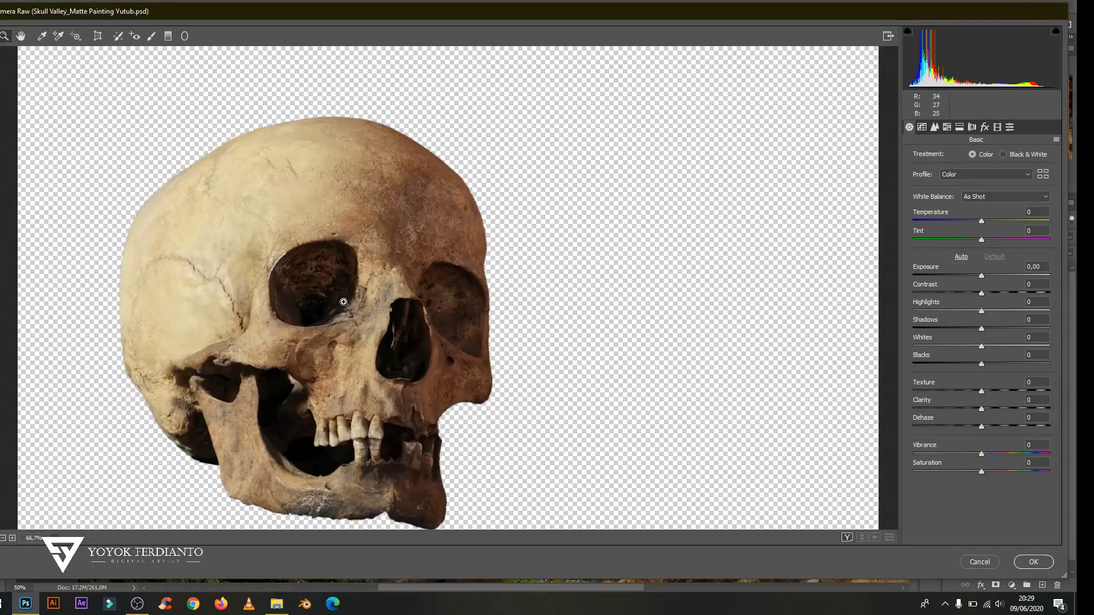
drag(981, 391, 1031, 392)
click(934, 126)
key(Return)
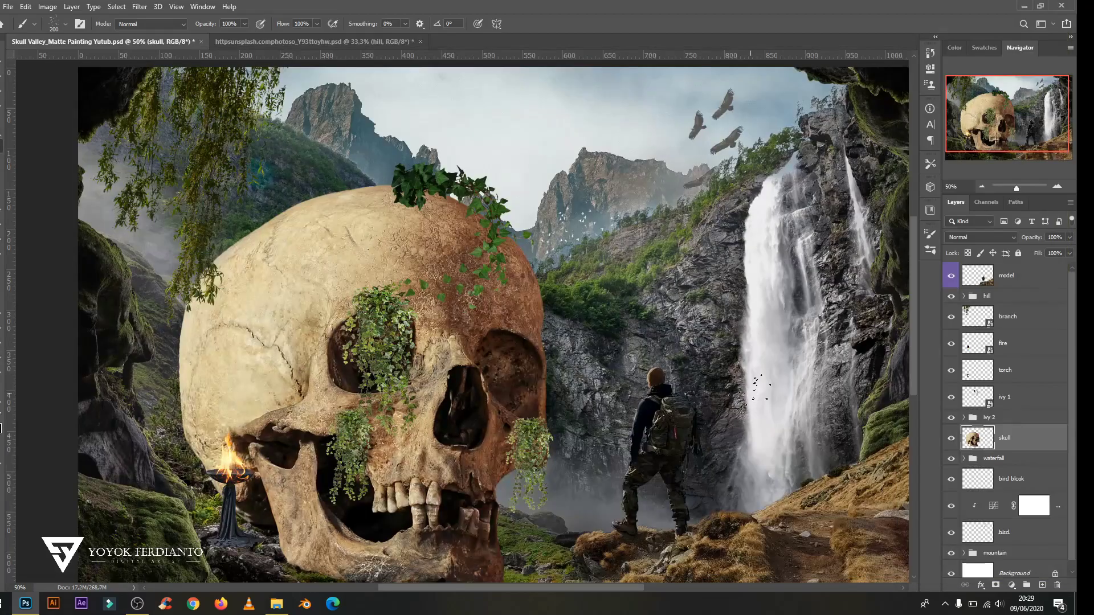
Touch up the skull's mask, blending the jaw bottom into the ground over the rocks.
key(F5)
scroll(249, 415, up, 2)
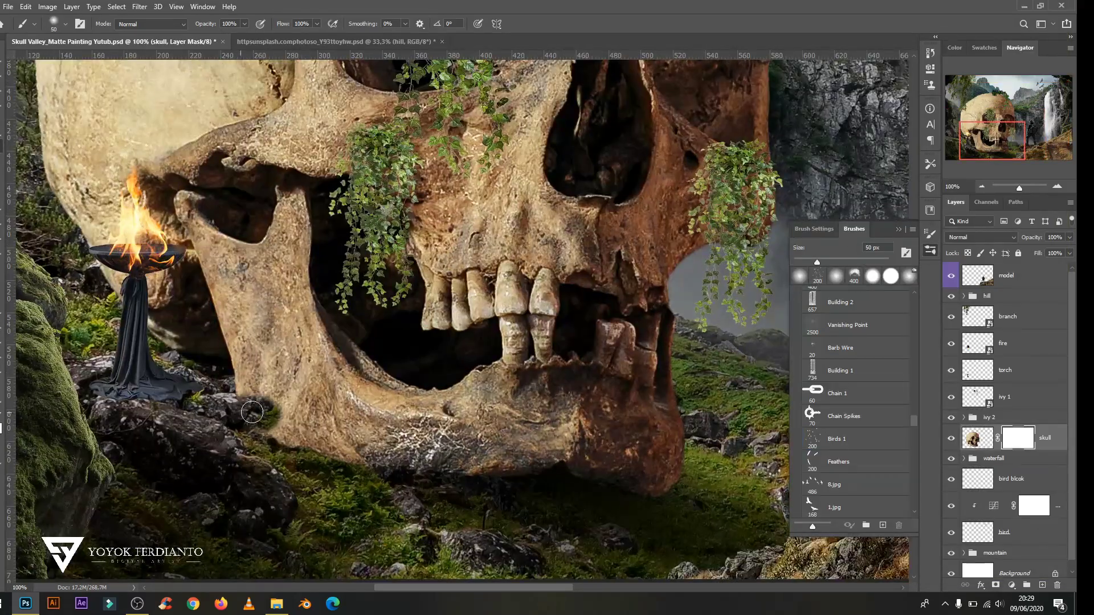
drag(252, 412, 570, 455)
scroll(570, 455, up, 1)
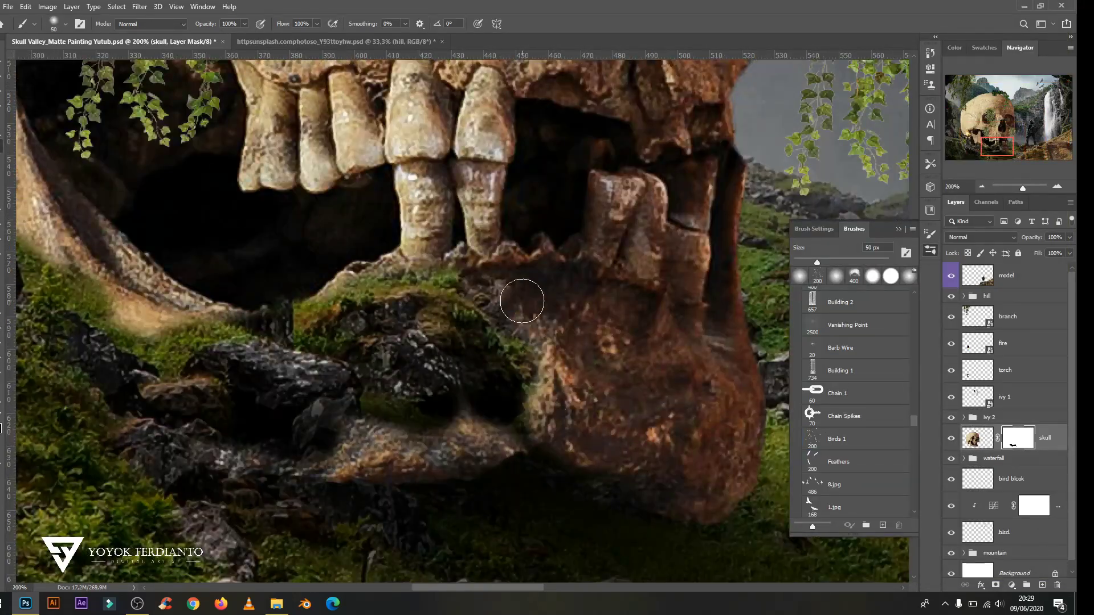
scroll(521, 318, left, 4)
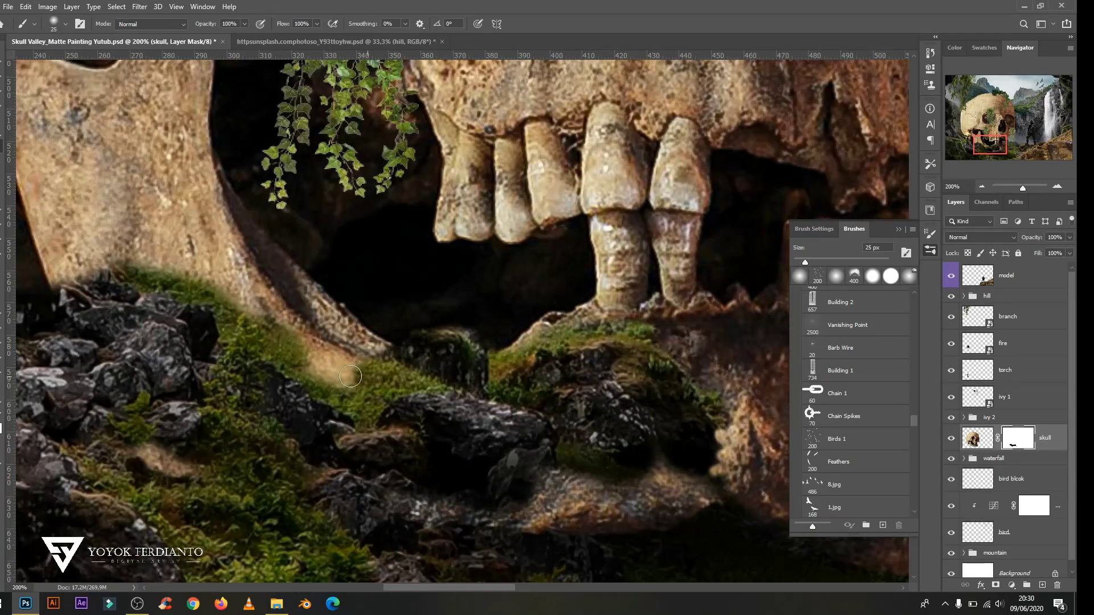
scroll(496, 333, left, 5)
scroll(421, 357, down, 1)
drag(294, 310, 375, 366)
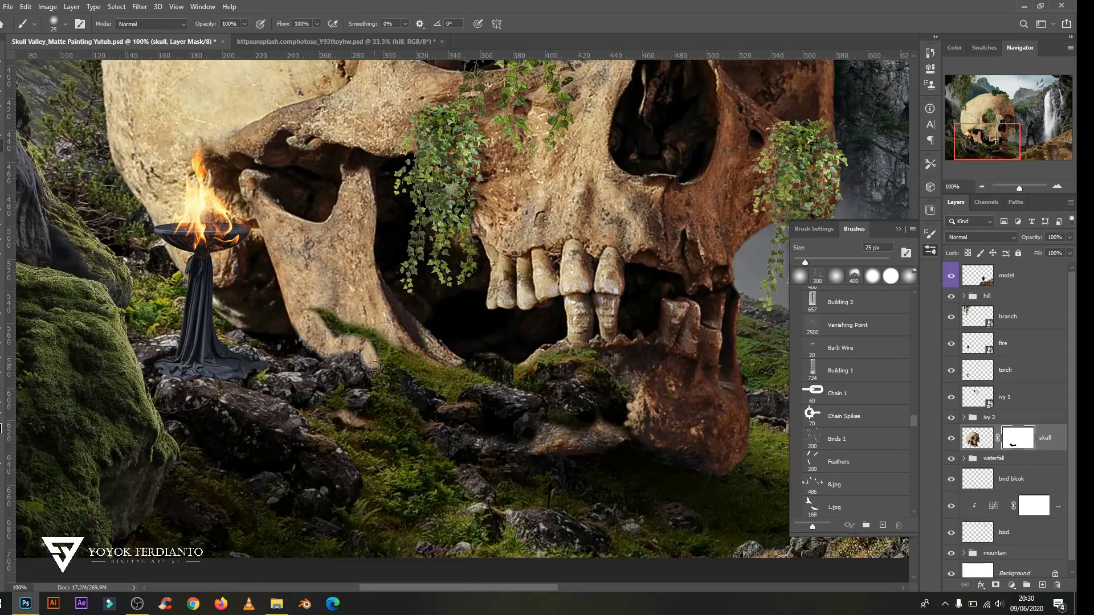
mouse_move(310, 343)
mouse_down()
mouse_move(399, 377)
mouse_move(502, 393)
mouse_move(570, 433)
mouse_move(336, 409)
mouse_up()
scroll(364, 417, down, 1)
Add a Brightness/Contrast and paint its mask at 12% opacity, size 500, over the cranium.
click(1012, 585)
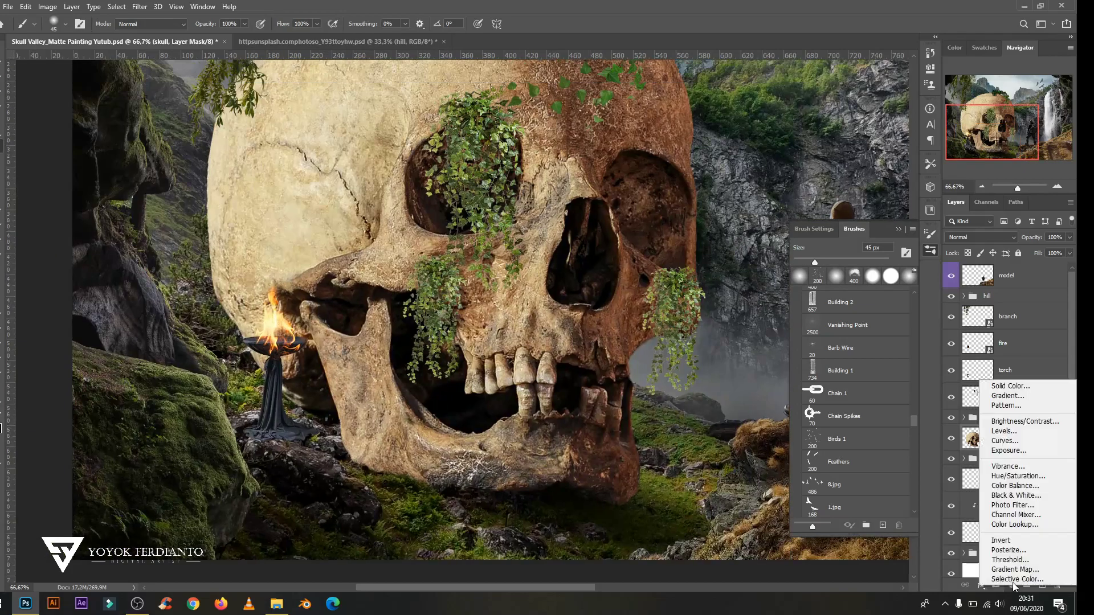
click(1003, 421)
scroll(750, 205, down, 1)
drag(750, 205, 776, 211)
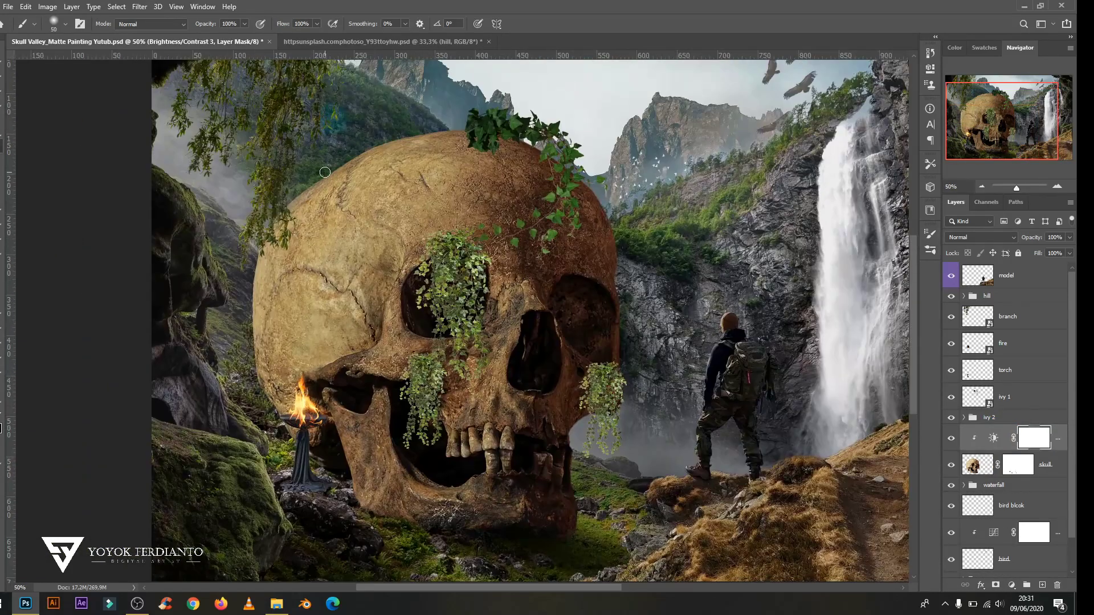
key(1)
key(2)
key(bracketright)
key(bracketright)
drag(342, 188, 319, 359)
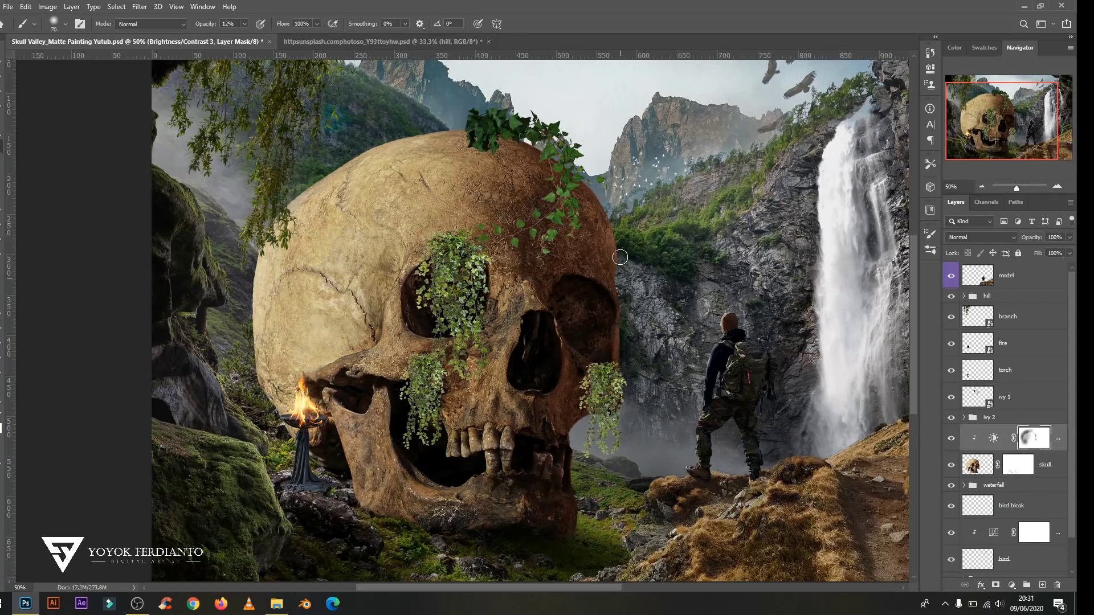
key(bracketleft)
key(bracketleft)
key(bracketleft)
scroll(570, 280, up, 1)
scroll(465, 388, up, 1)
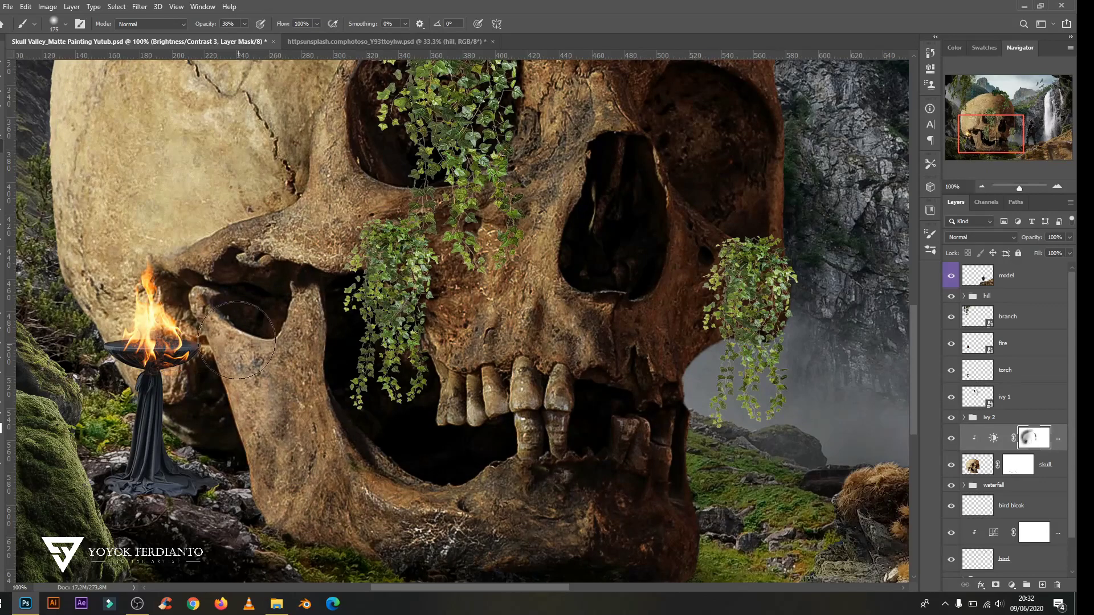
scroll(187, 283, down, 2)
Add a Hue/Saturation above the skull with Saturation -5.
click(1012, 585)
click(1004, 501)
click(529, 251)
drag(848, 151, 845, 152)
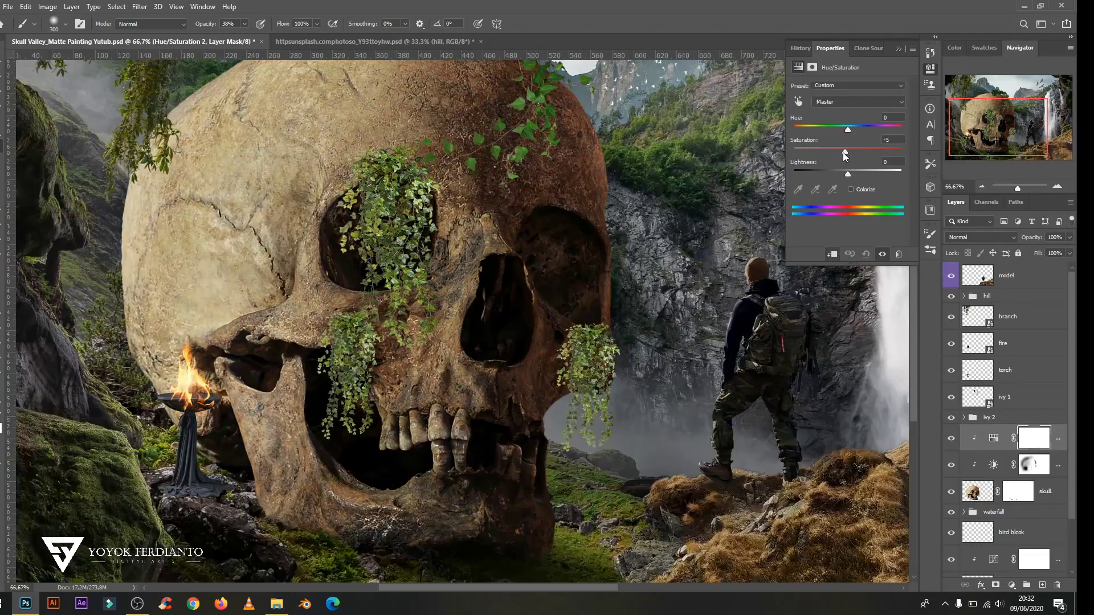
scroll(456, 342, down, 1)
scroll(456, 342, up, 1)
Add clipped Layer 3, set the brush to 11% opacity and size 125, and re-enable the skull mask.
key(ctrl+shift+alt+n)
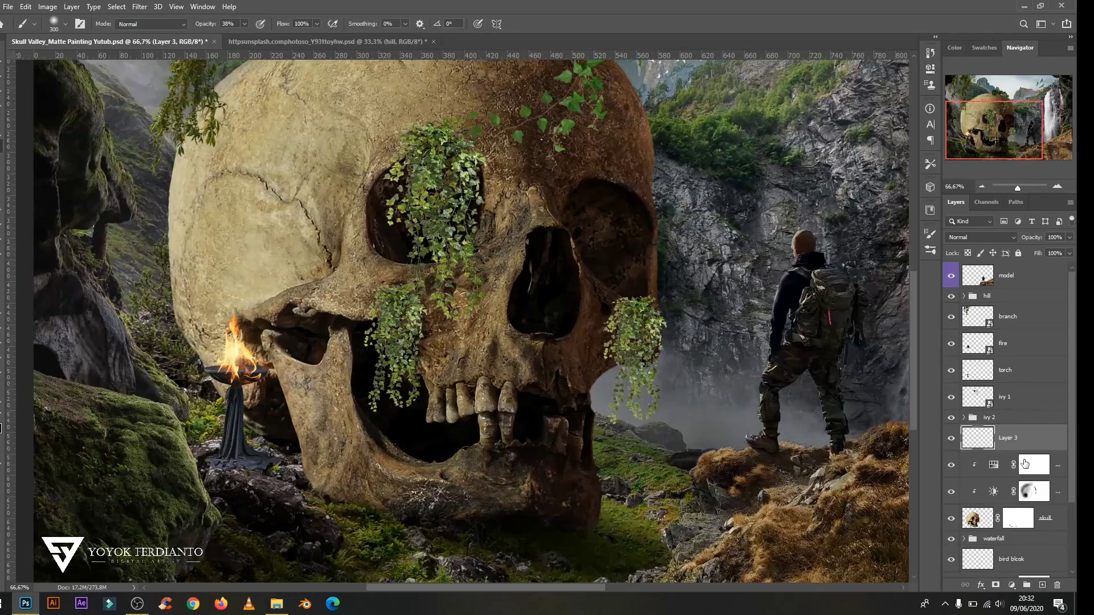
drag(244, 23, 230, 39)
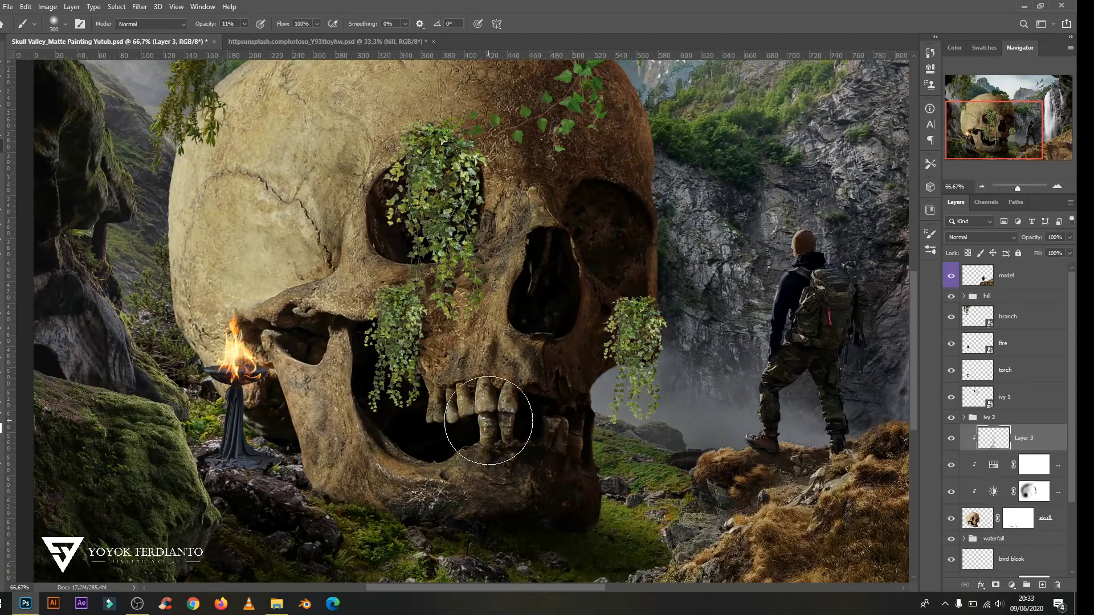
alt+scroll(488, 420, up, 1)
key(bracketleft)
key(bracketleft)
key(bracketleft)
scroll(268, 451, down, 2)
alt+scroll(432, 454, down, 1)
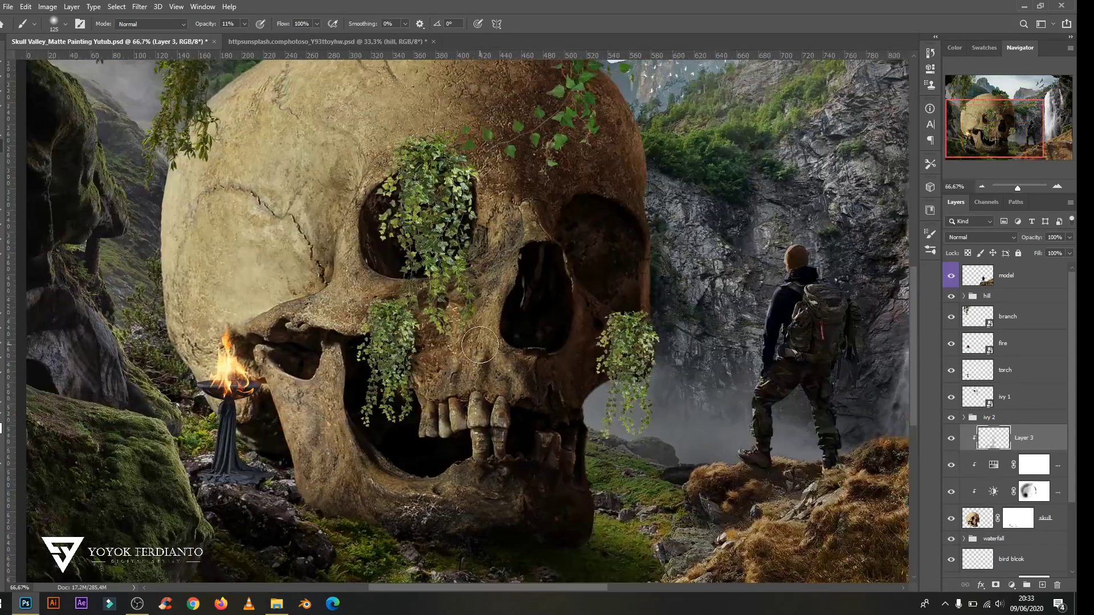
key(v)
shift+click(1017, 523)
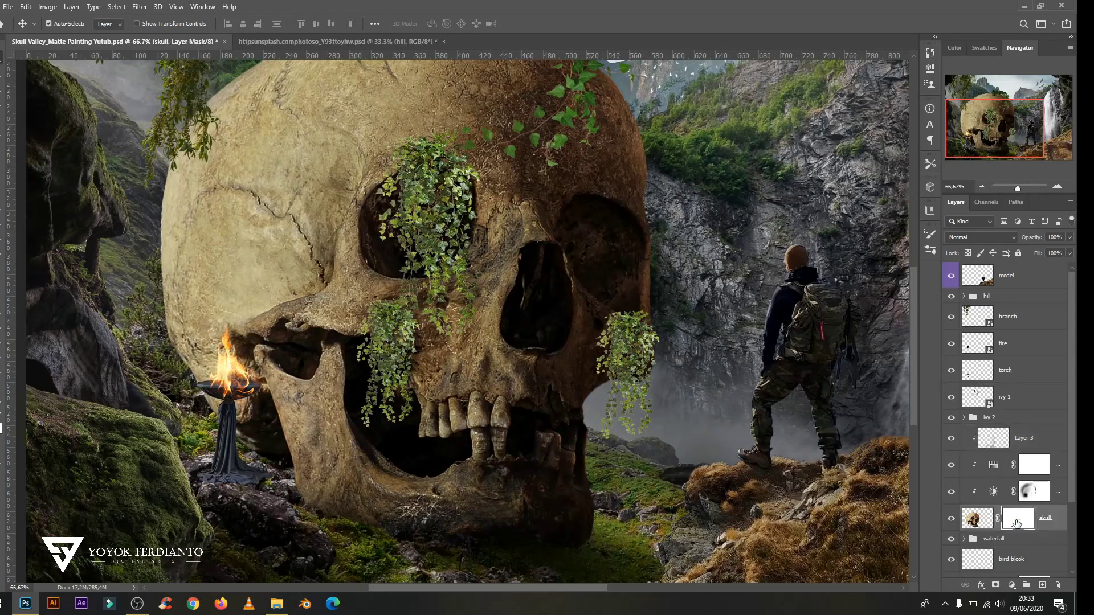
click(961, 441)
Add a clipped Linear Light layer and burn shadows into the skull's cheek and mouth.
key(ctrl+shift+n)
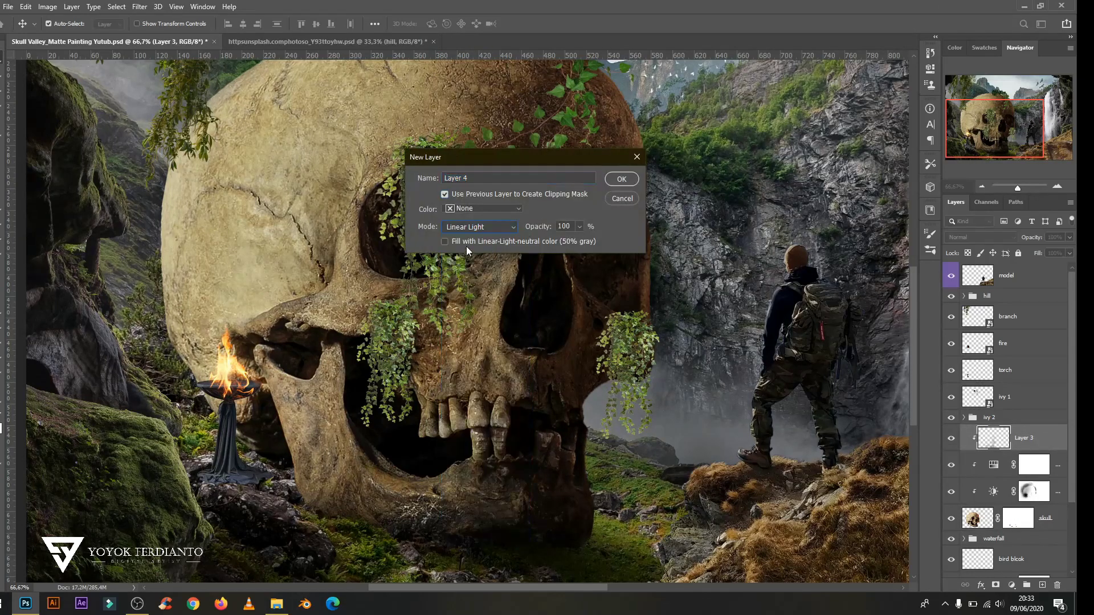
key(Return)
key(o)
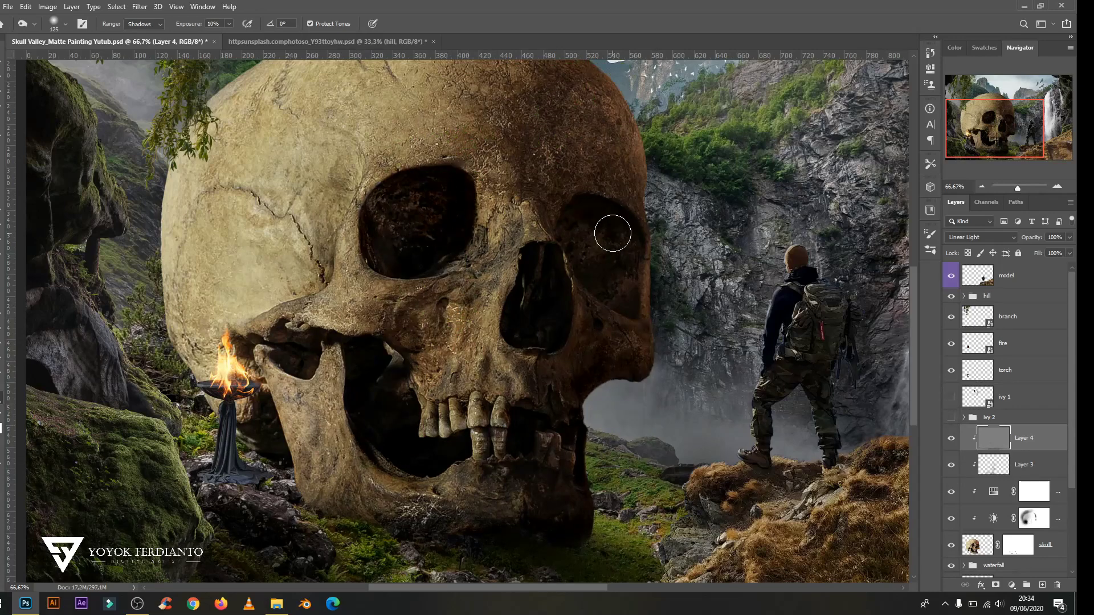
drag(395, 341, 365, 433)
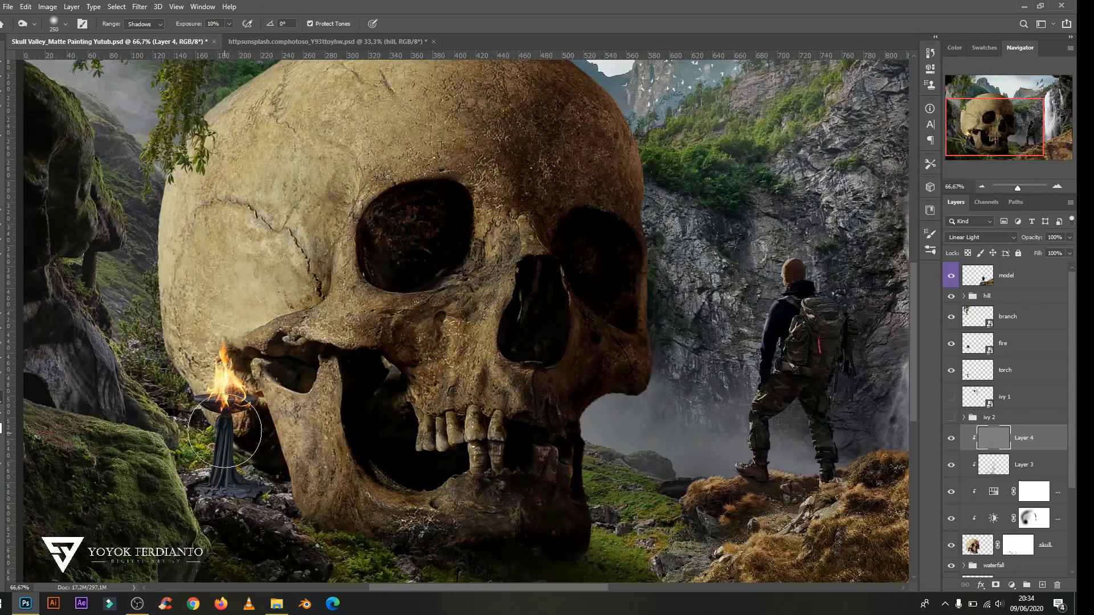
Return to the grey Layer 4 and switch to the Dodge tool for highlights.
key(alt+bracketleft)
key(b)
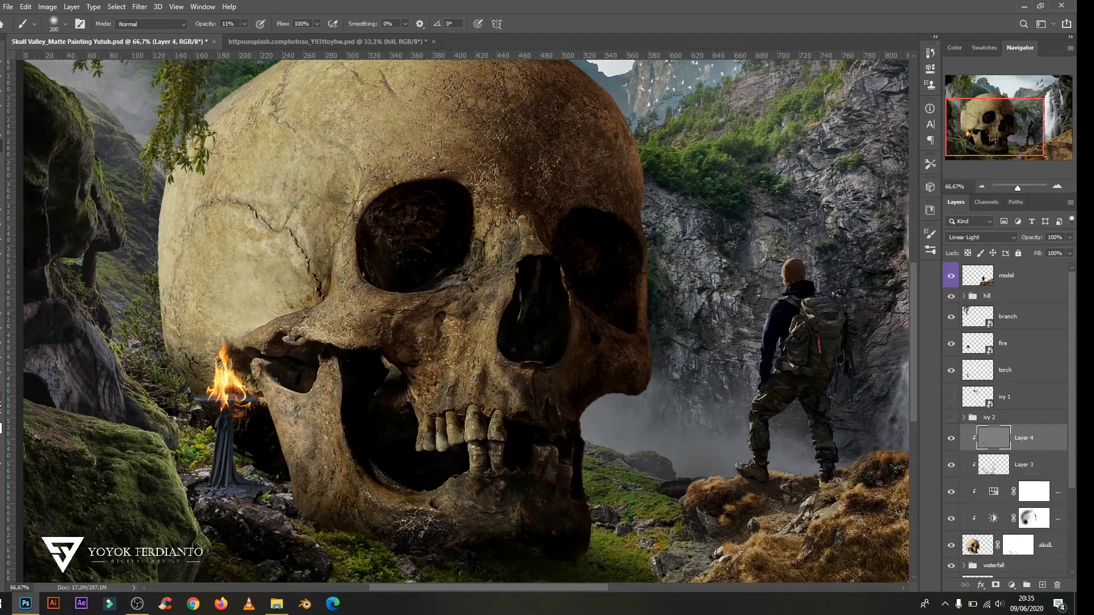
key(alt+bracketright)
key(o)
Inspect the skull's shading at 100% zoom, then zoom out and add a new Layer 5.
key(ctrl+plus)
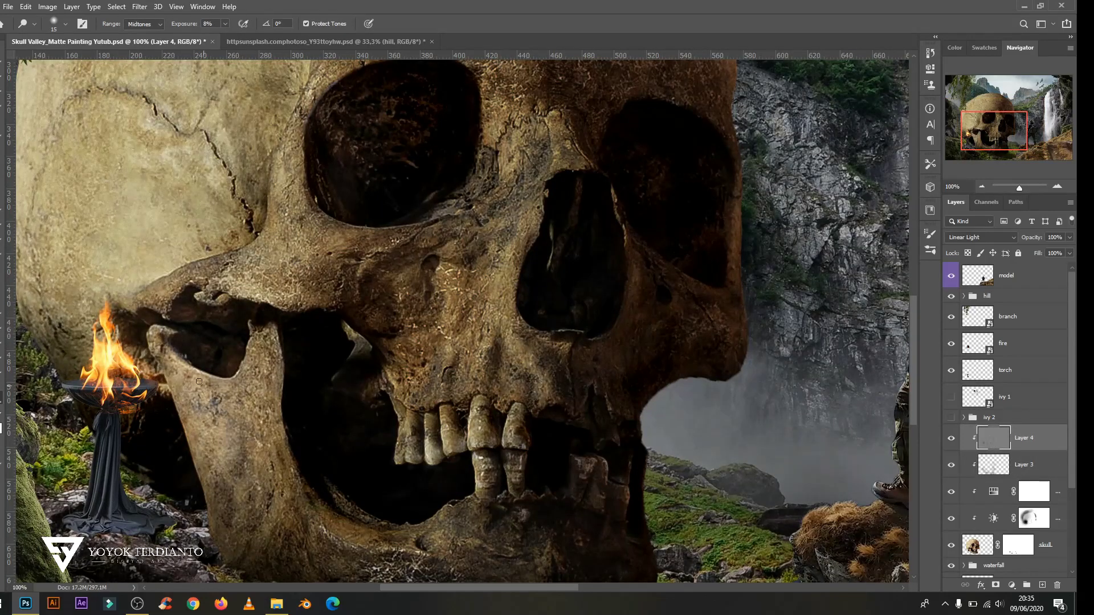
scroll(518, 222, up, 4)
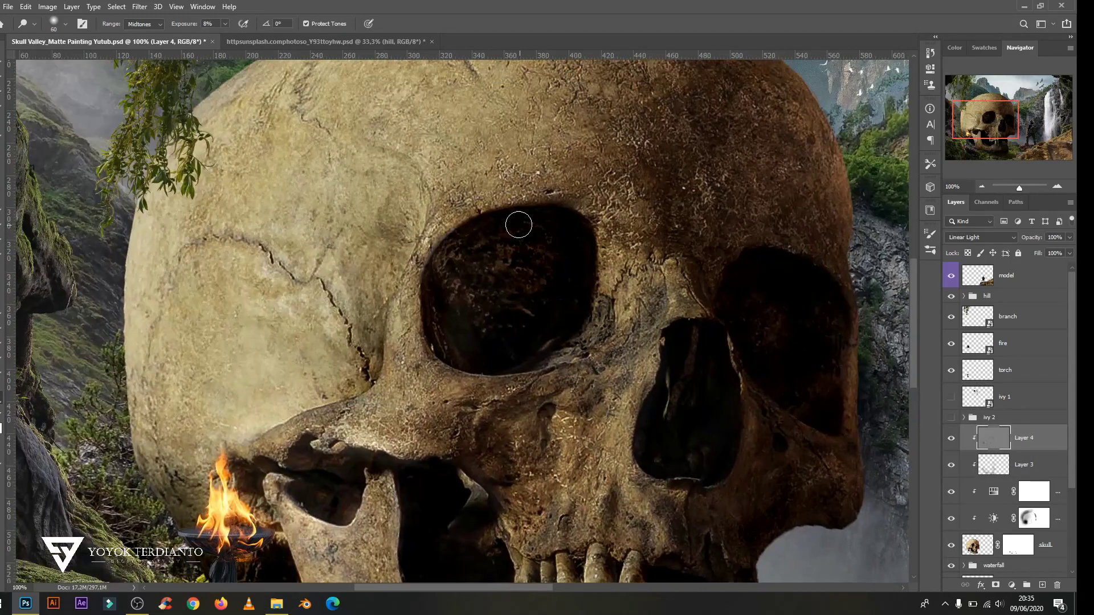
scroll(443, 247, right, 6)
scroll(485, 448, down, 3)
scroll(456, 341, up, 4)
scroll(456, 342, left, 2)
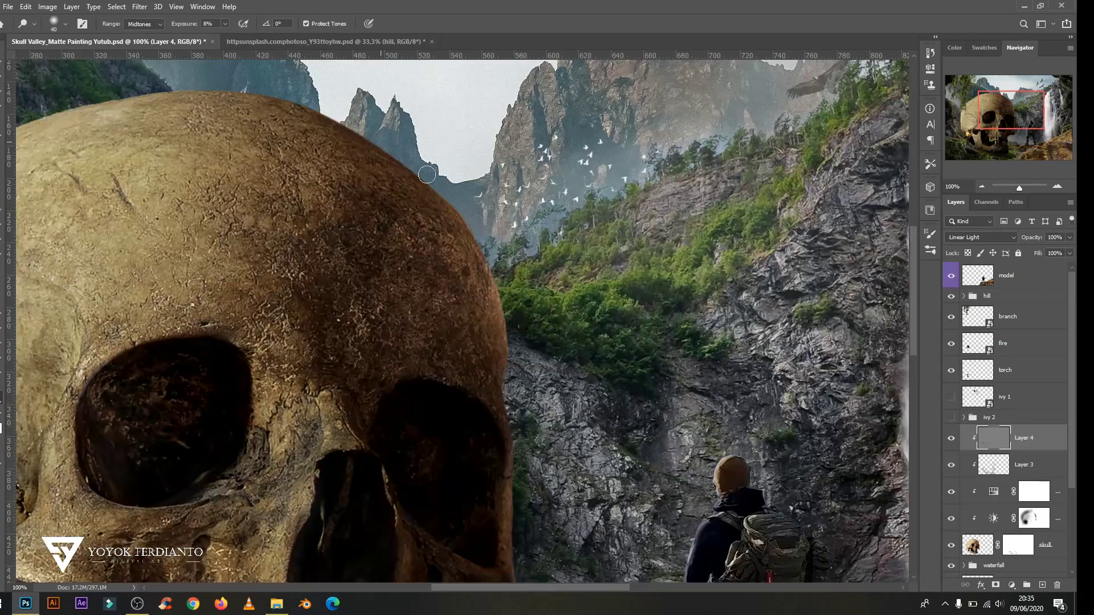
scroll(421, 202, up, 2)
scroll(420, 201, left, 4)
scroll(420, 201, down, 1)
scroll(420, 201, down, 3)
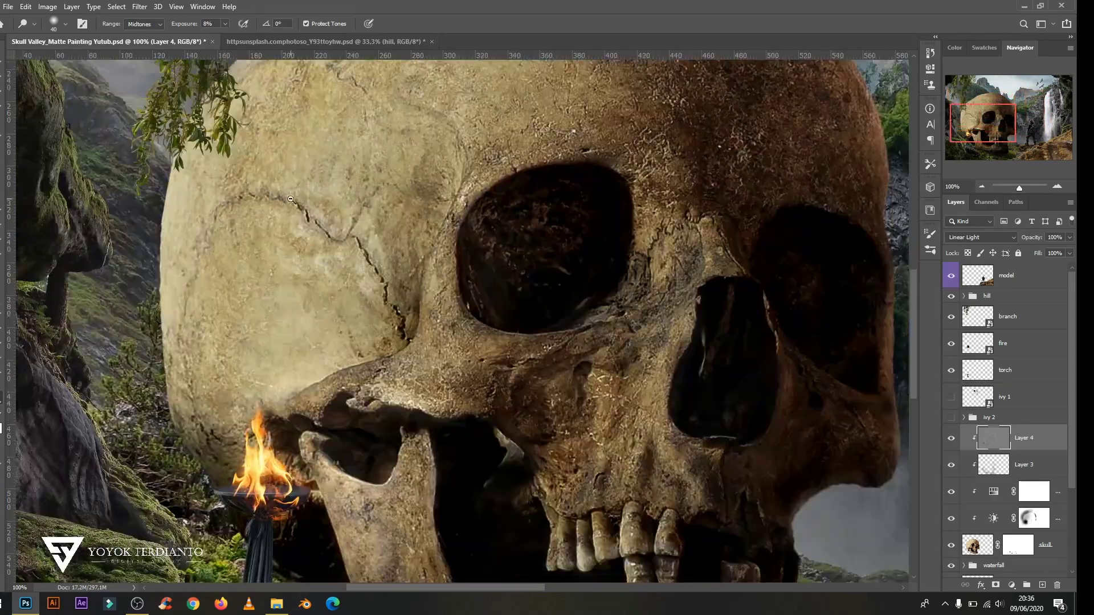
key(ctrl+minus)
key(ctrl+shift+alt+n)
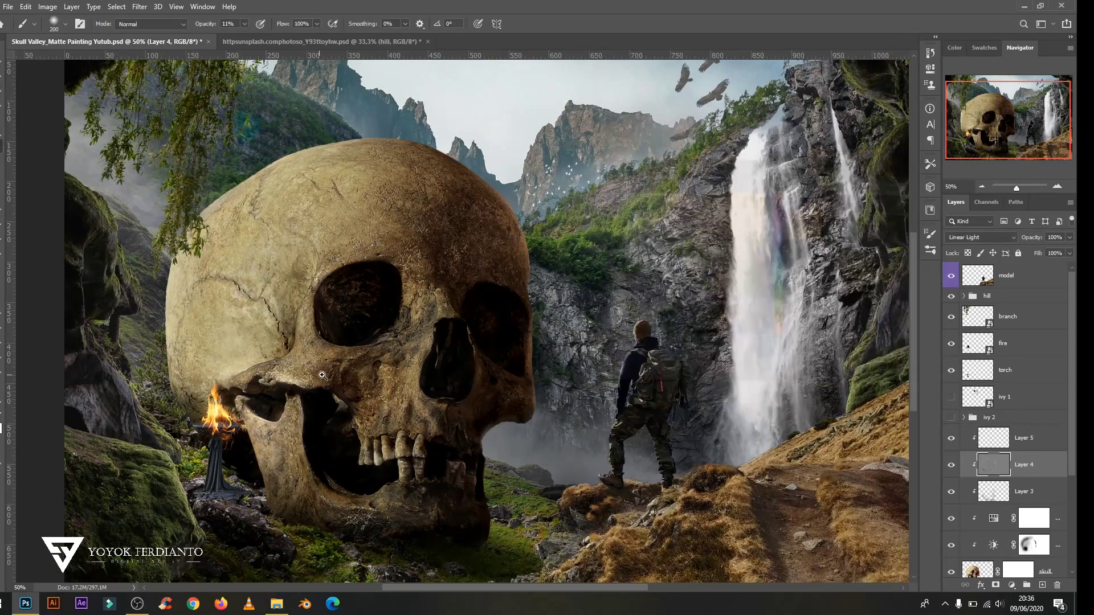
Unclip the Layer 5 glow, give it a brightening blend mode and shift its hue to -9.
key(ctrl+alt+g)
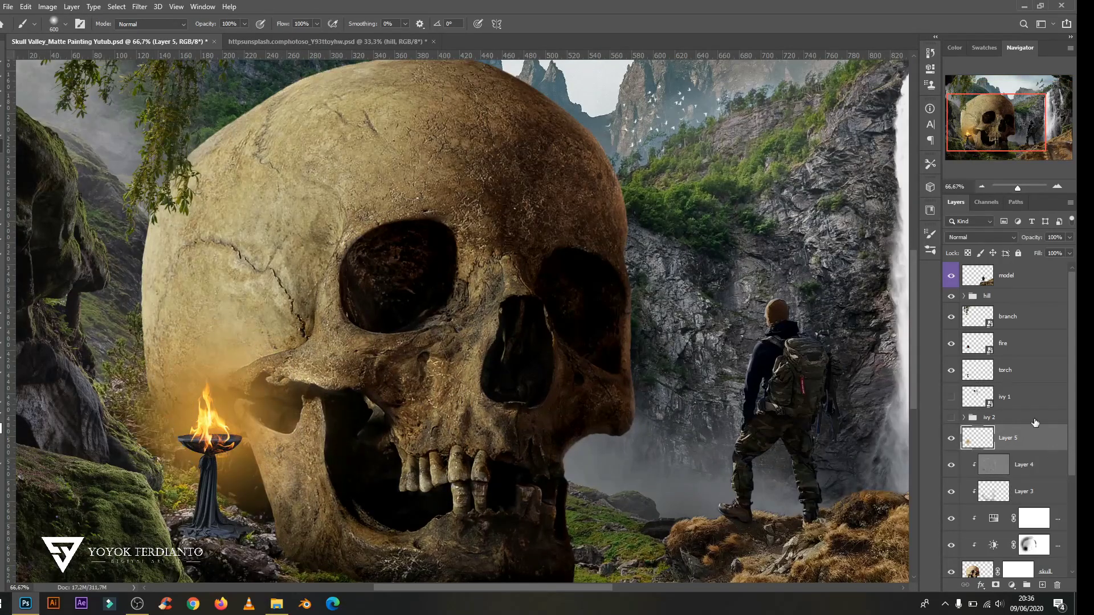
click(980, 237)
click(981, 342)
key(ctrl+u)
drag(848, 195, 835, 228)
key(Return)
Duplicate the glow layer, then mask away the upper eye-socket ivy with a size-30 brush.
key(ctrl+j)
key(ctrl+u)
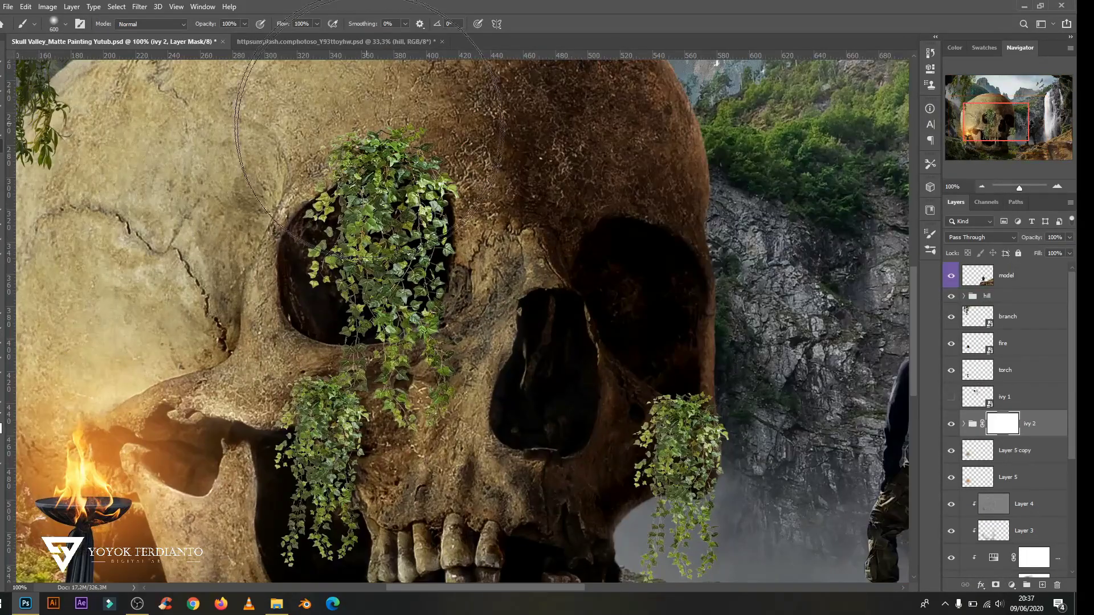
drag(369, 128, 399, 134)
scroll(356, 504, up, 5)
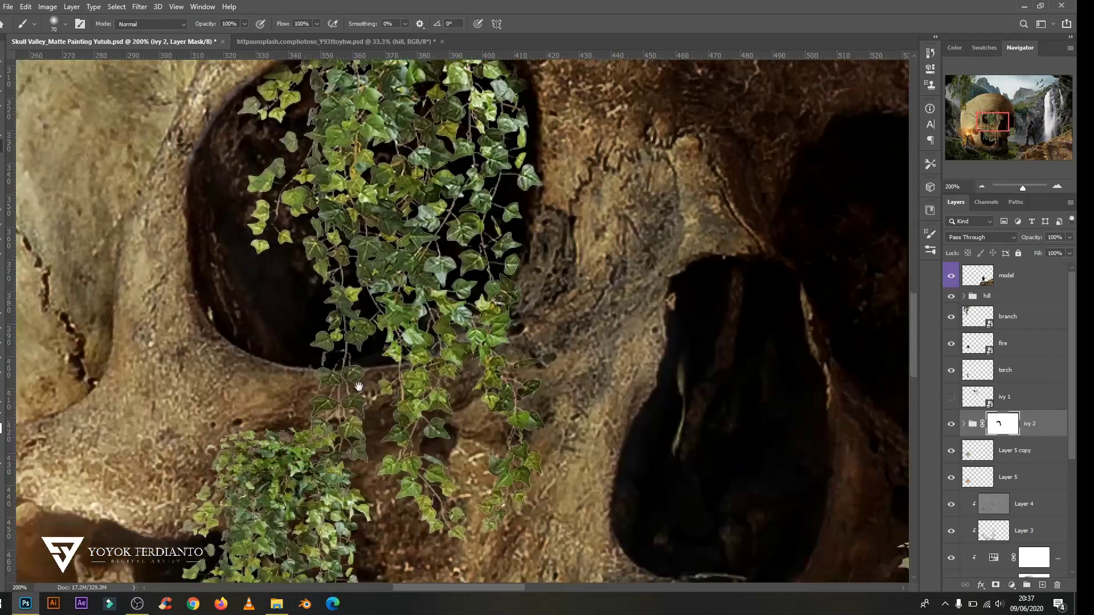
key(bracketleft)
key(bracketleft)
key(bracketleft)
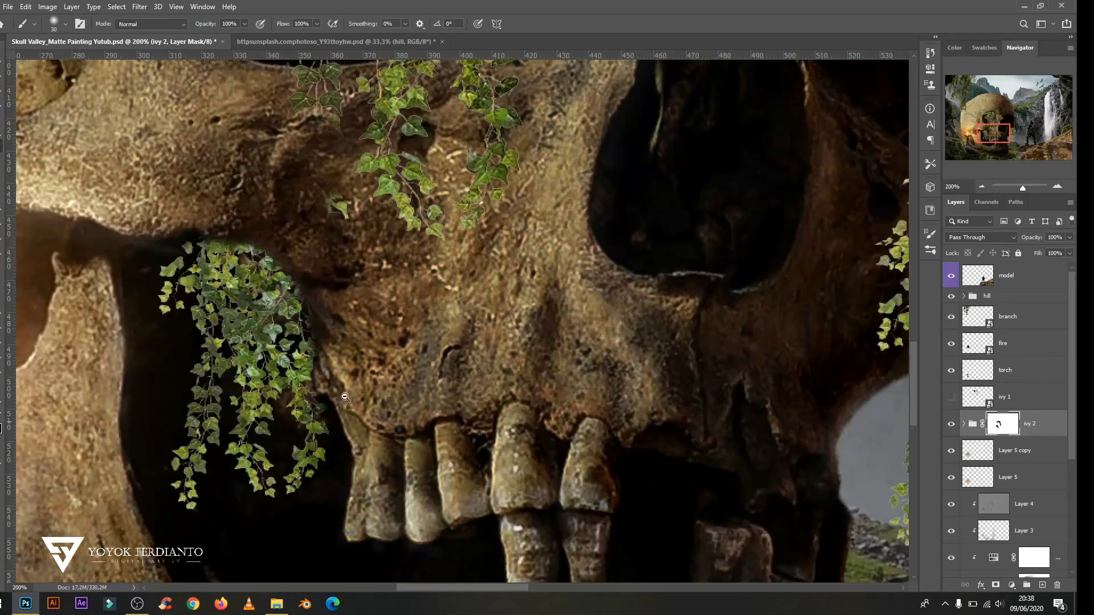
scroll(591, 278, right, 6)
drag(657, 333, 667, 264)
drag(501, 188, 629, 352)
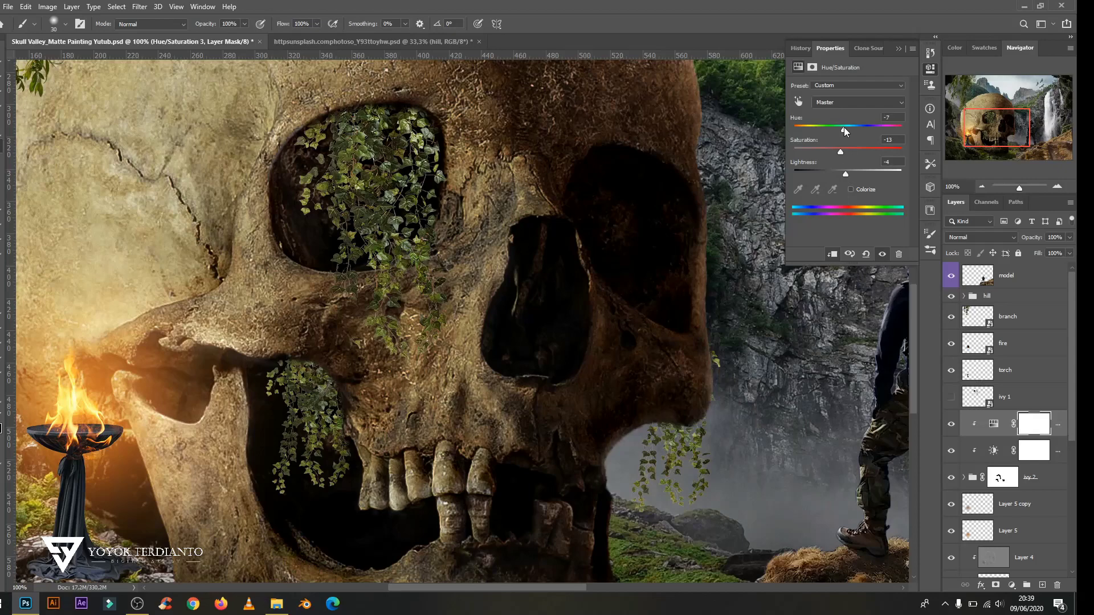
Add a Levels adjustment clipped to the ivy, then select Layer 7.
click(1012, 585)
click(995, 477)
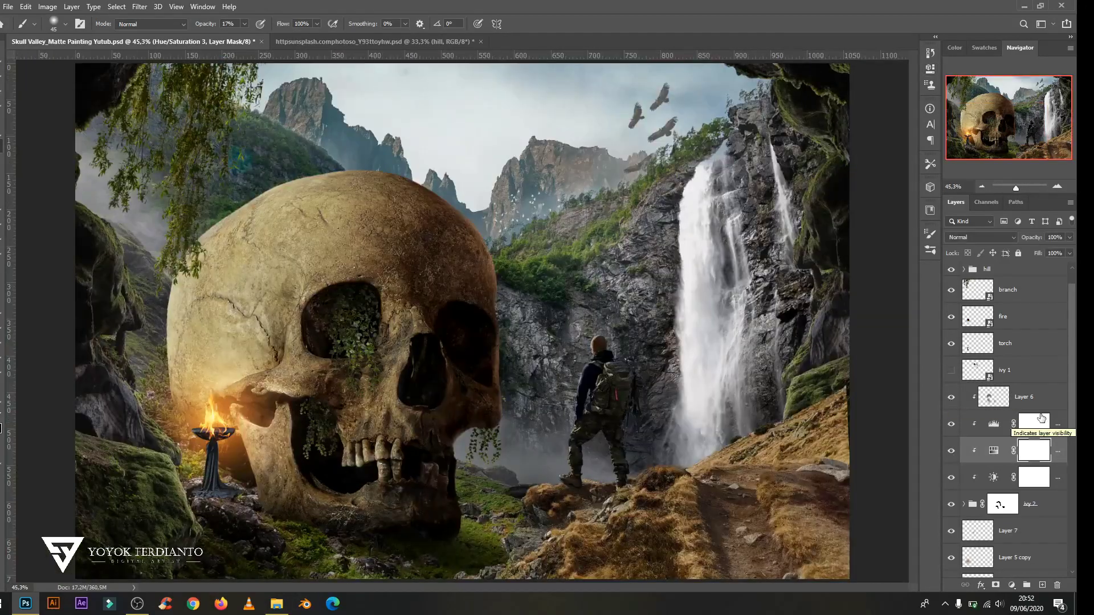
scroll(1003, 398, down, 2)
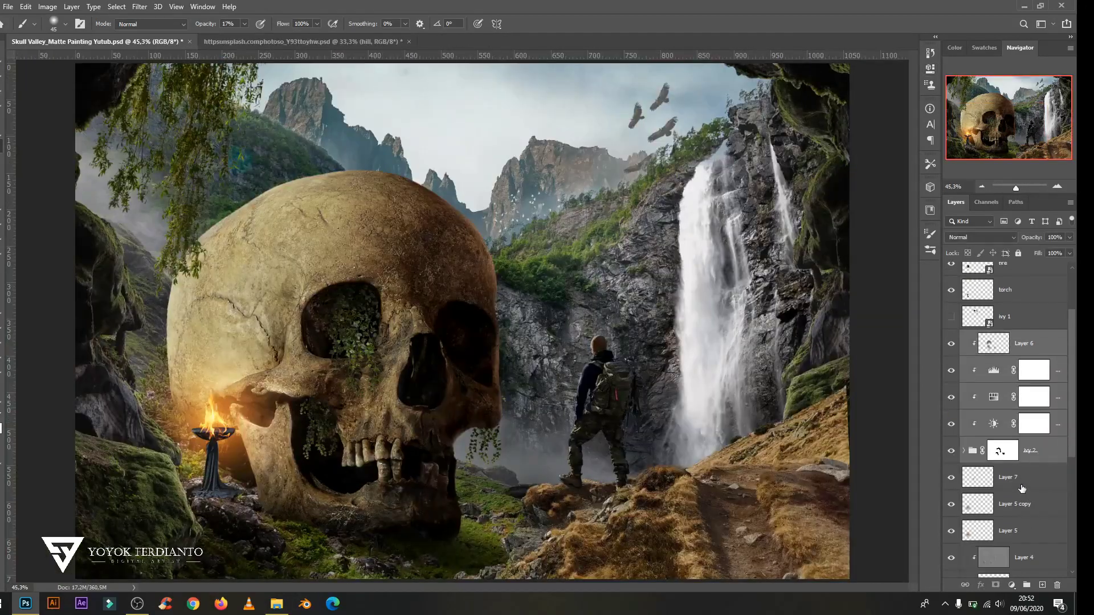
click(978, 476)
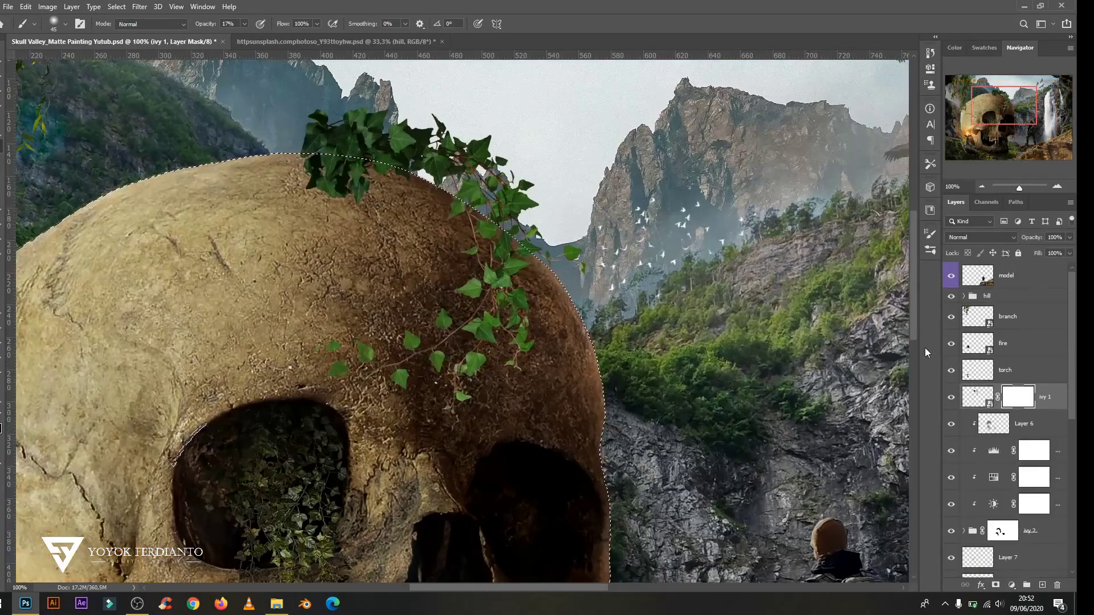
Rotate the ivy on the skull top with Free Transform.
key(ctrl+t)
drag(724, 168, 510, 222)
key(Return)
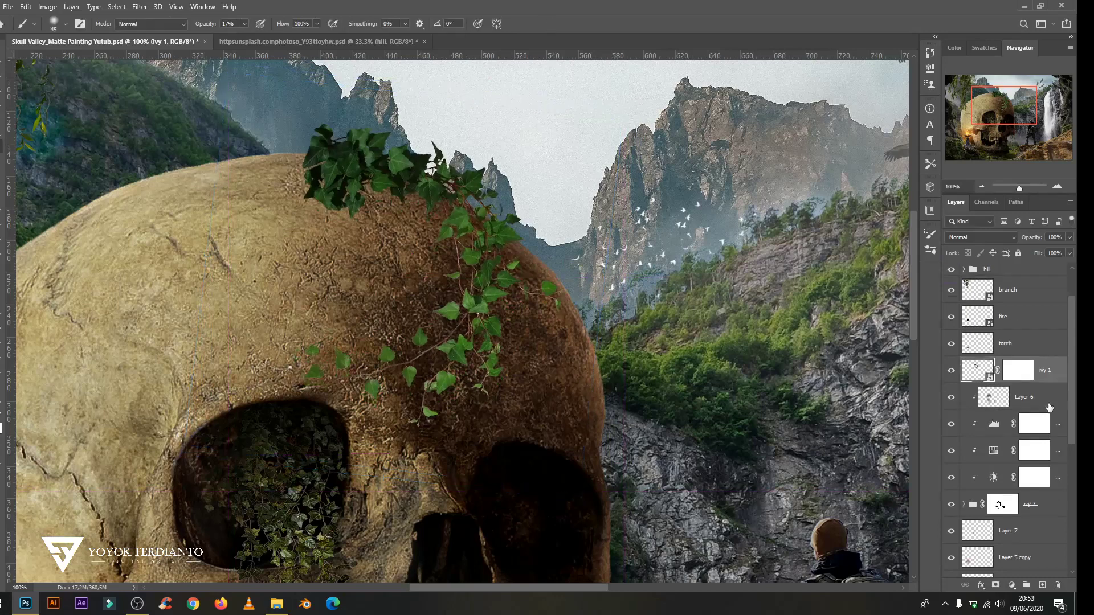
scroll(1003, 399, down, 4)
scroll(1015, 399, up, 3)
Paint on the ivy 1 mask at full brush opacity and clear the selection.
click(1019, 341)
key(0)
drag(319, 171, 391, 179)
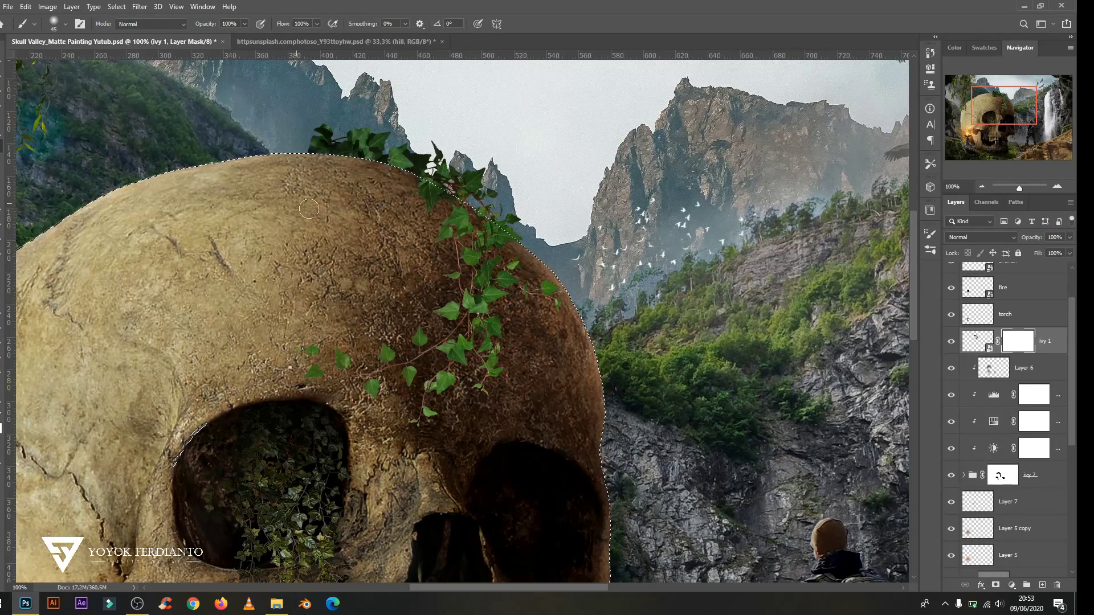
key(ctrl+d)
scroll(1014, 399, down, 5)
Select Layer 3 and lower the brush opacity to 21%, then 8%.
click(1023, 475)
key(2)
key(1)
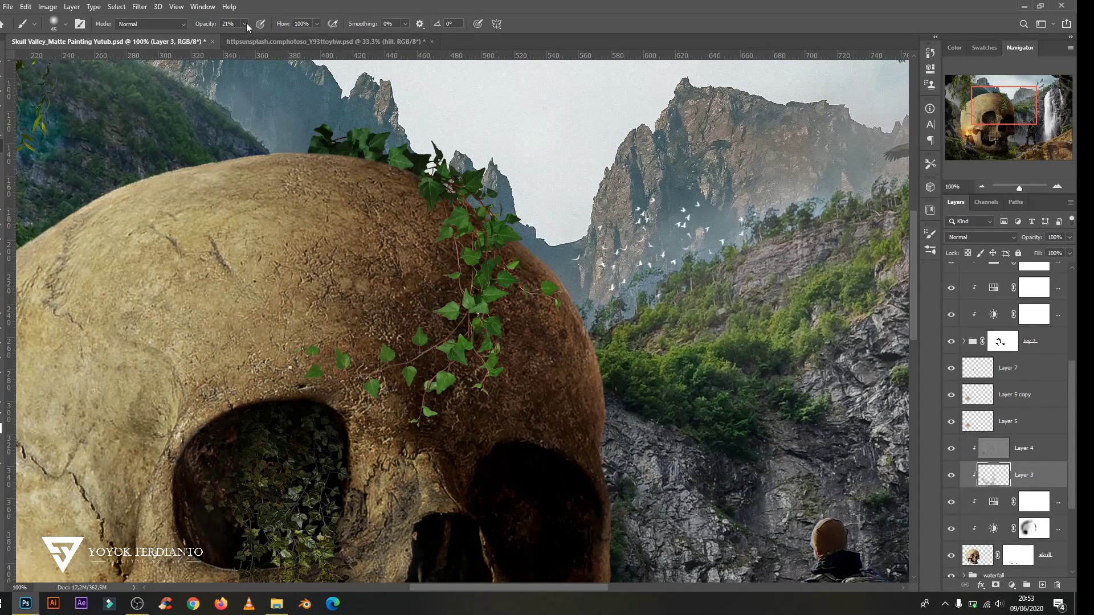
key(0)
key(8)
scroll(396, 382, up, 1)
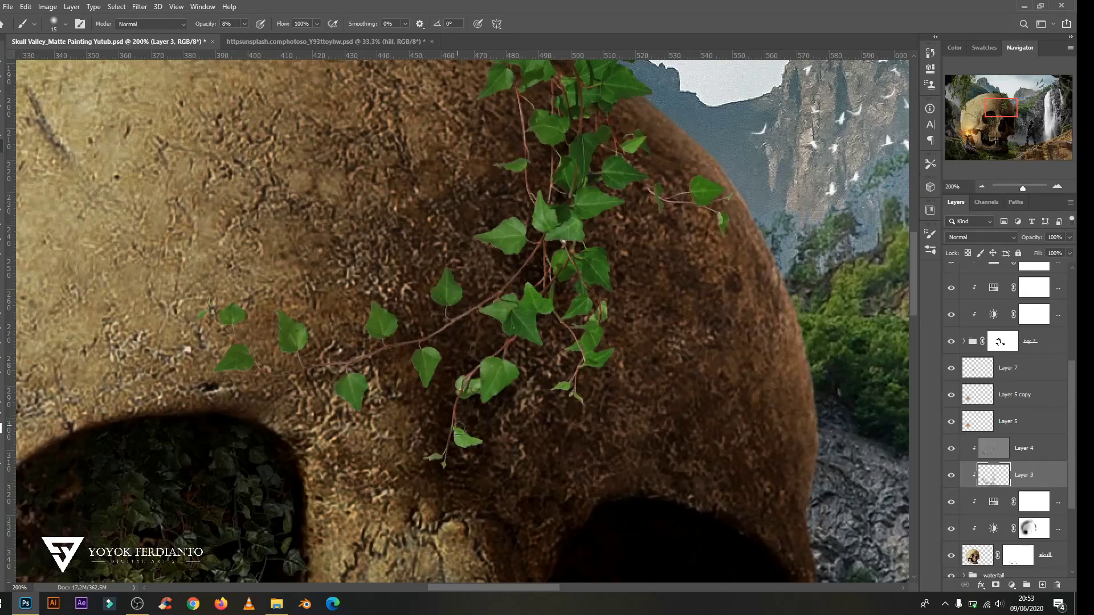
scroll(498, 184, up, 5)
scroll(525, 249, down, 1)
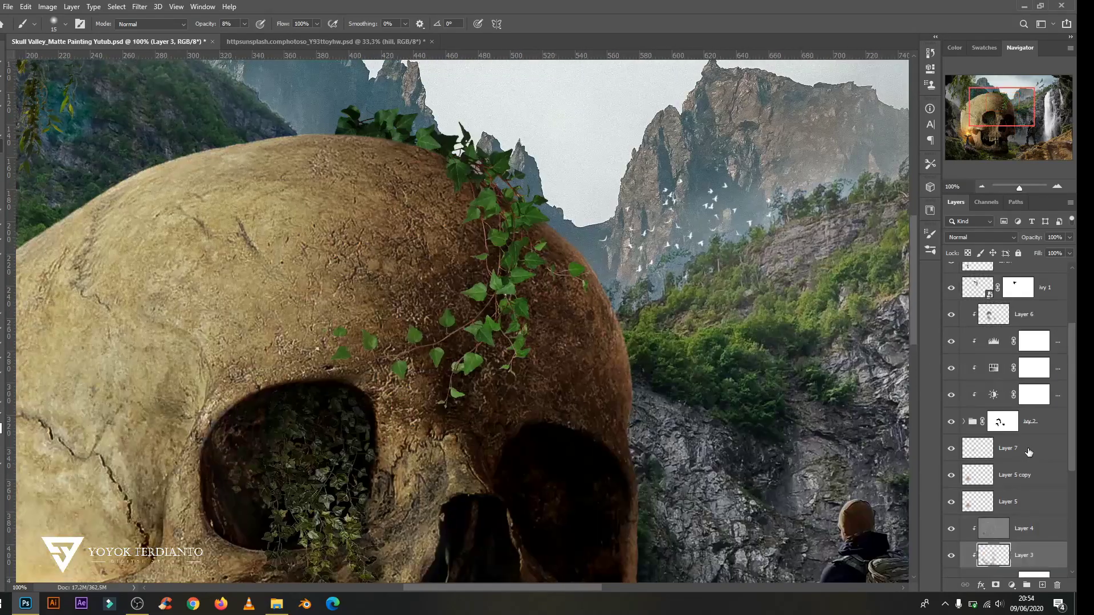
scroll(1014, 399, up, 5)
Add a Hue/Saturation adjustment lowering the ivy's saturation, and group it with the ivy.
click(1012, 585)
click(1014, 478)
drag(848, 148, 838, 149)
shift+click(1043, 394)
right_click(1043, 395)
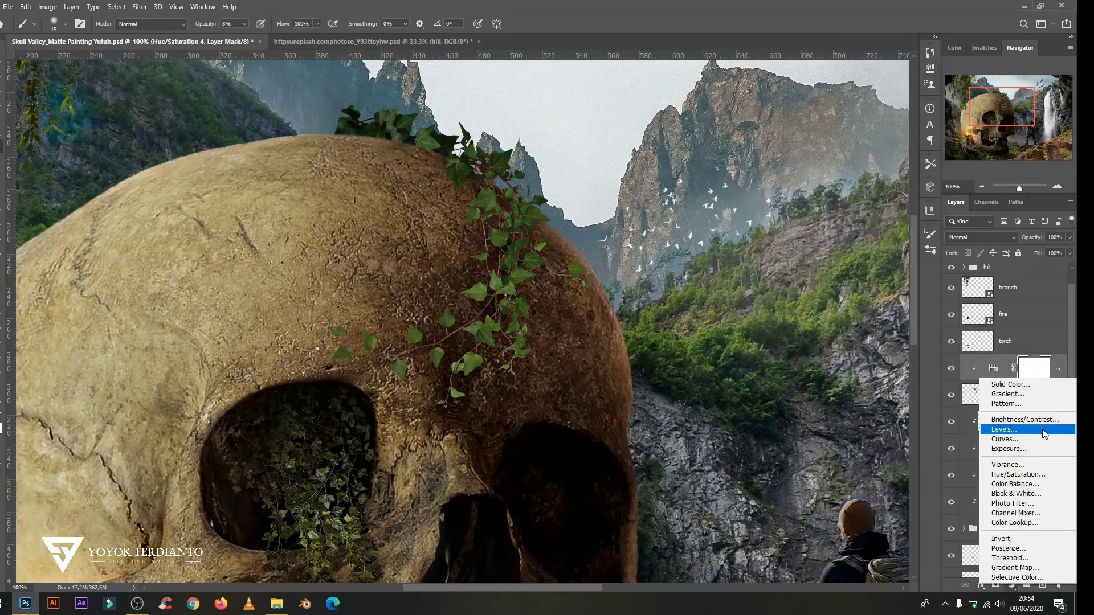
click(1014, 420)
text(ivy 1)
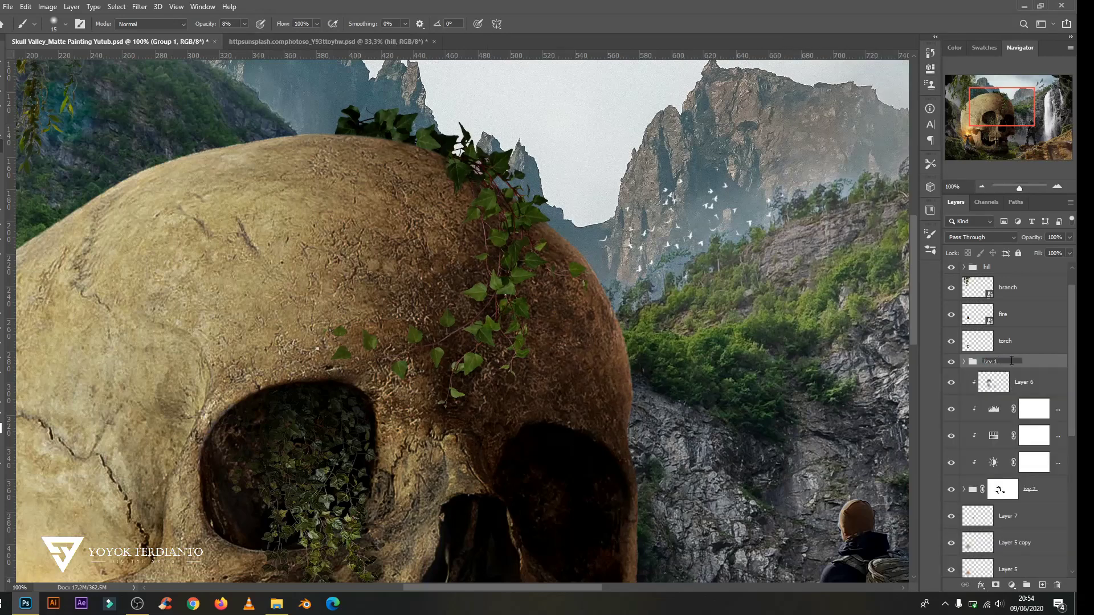
Add a black-masked Brightness/Contrast adjustment inside ivy 1 and review the Levels and Hue/Saturation adjustments.
click(1012, 585)
click(1008, 421)
key(ctrl+i)
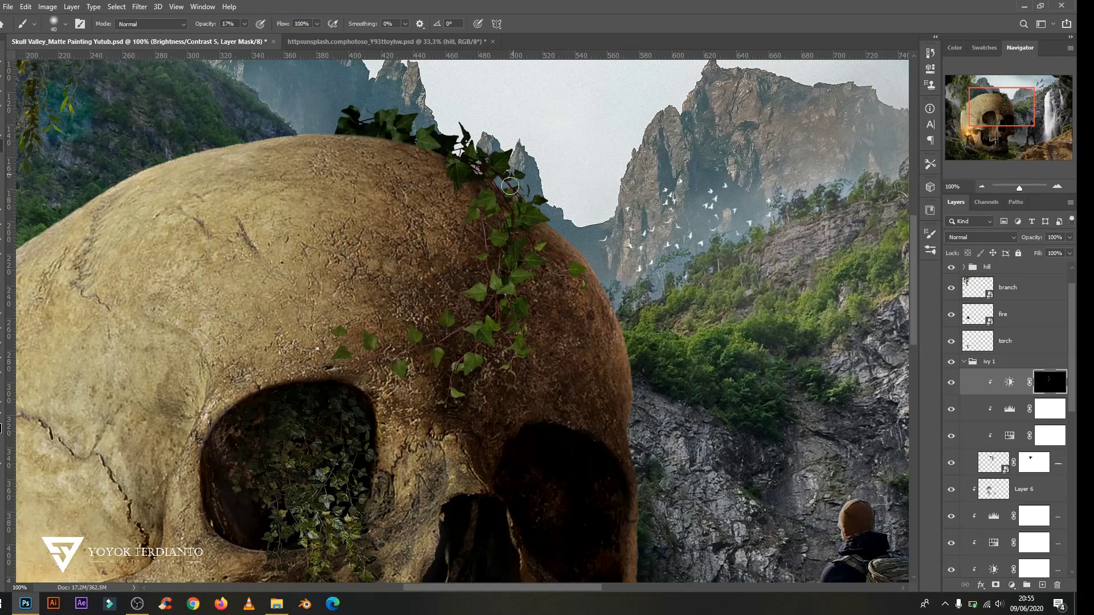
click(1048, 410)
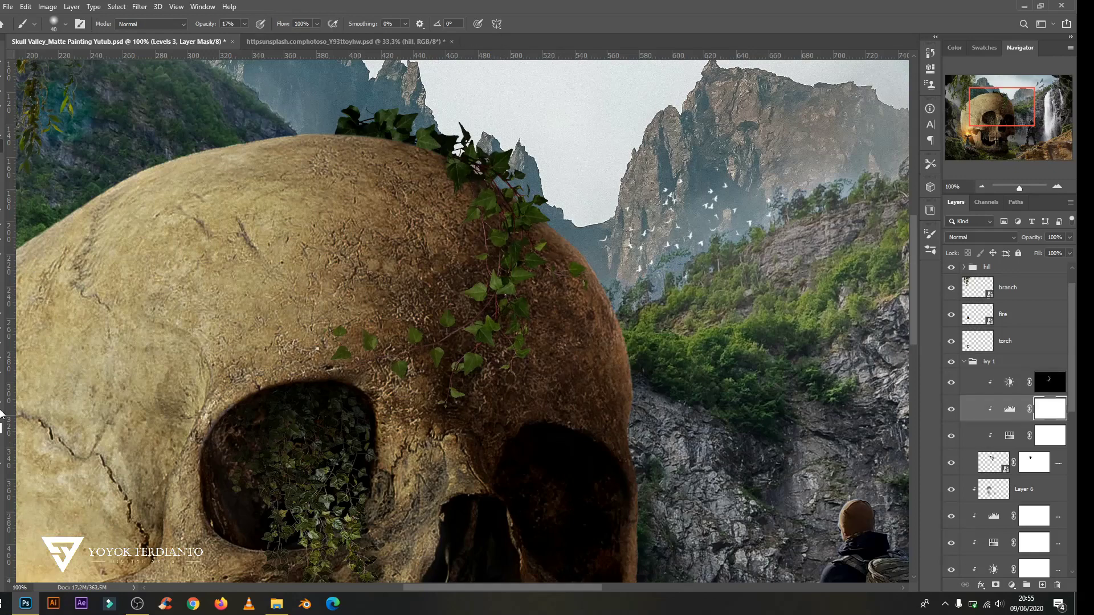
click(1039, 434)
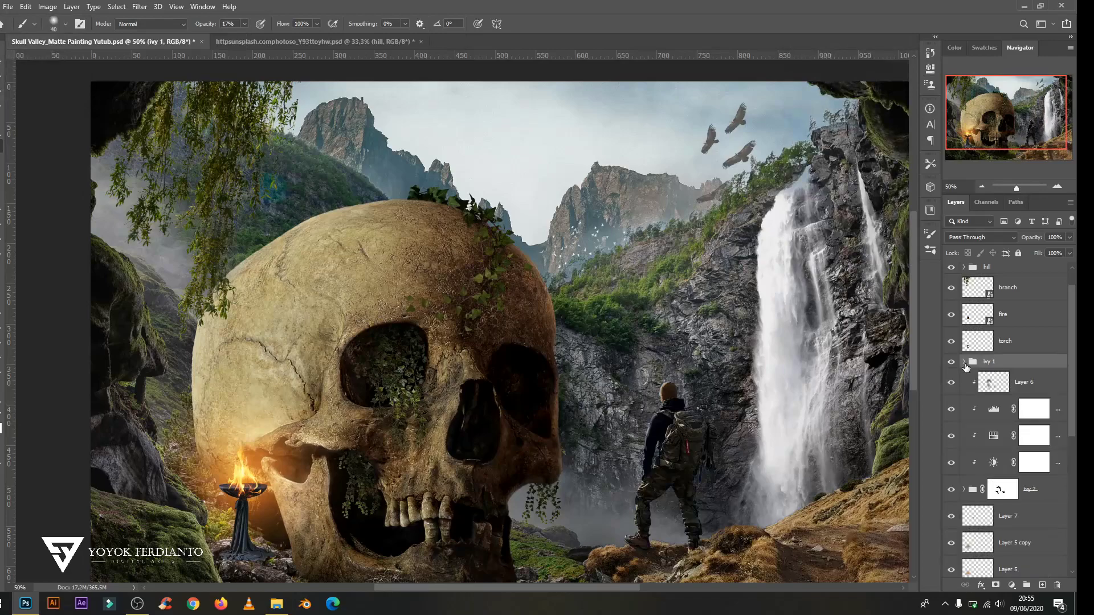
click(8, 7)
Place the moss texture, scale it over the skull and warp it into a dome.
click(39, 232)
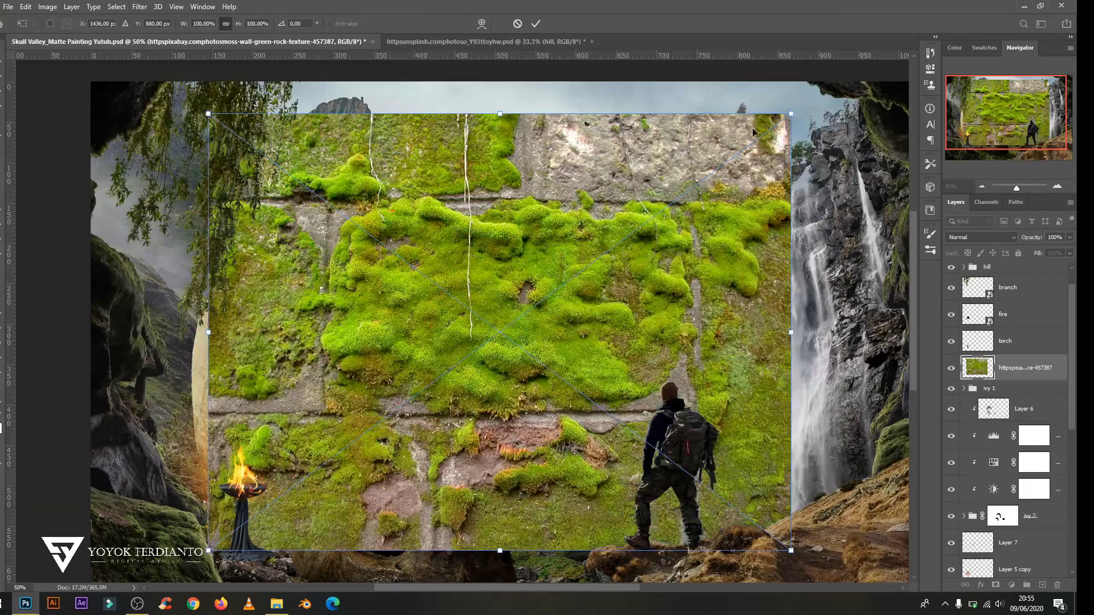
drag(794, 110, 545, 224)
right_click(501, 269)
click(562, 372)
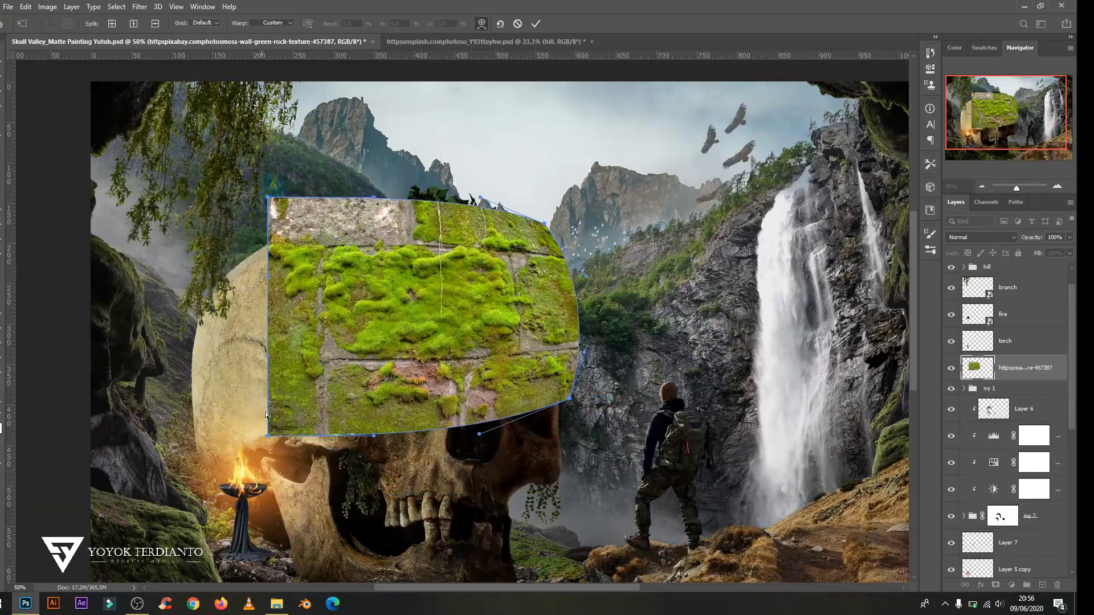
drag(587, 436, 569, 399)
drag(268, 356, 233, 373)
drag(268, 199, 315, 202)
key(Return)
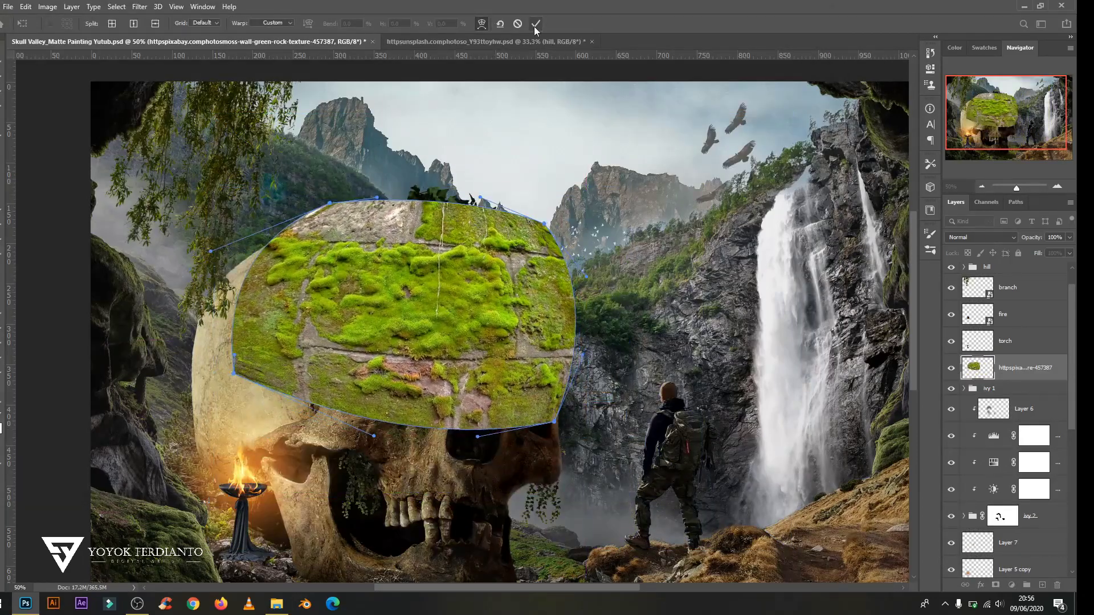
Rename the texture layer 'moss' and give it a white layer mask.
key(b)
double_click(1026, 367)
text(moss)
click(980, 237)
right_click(1027, 368)
click(995, 586)
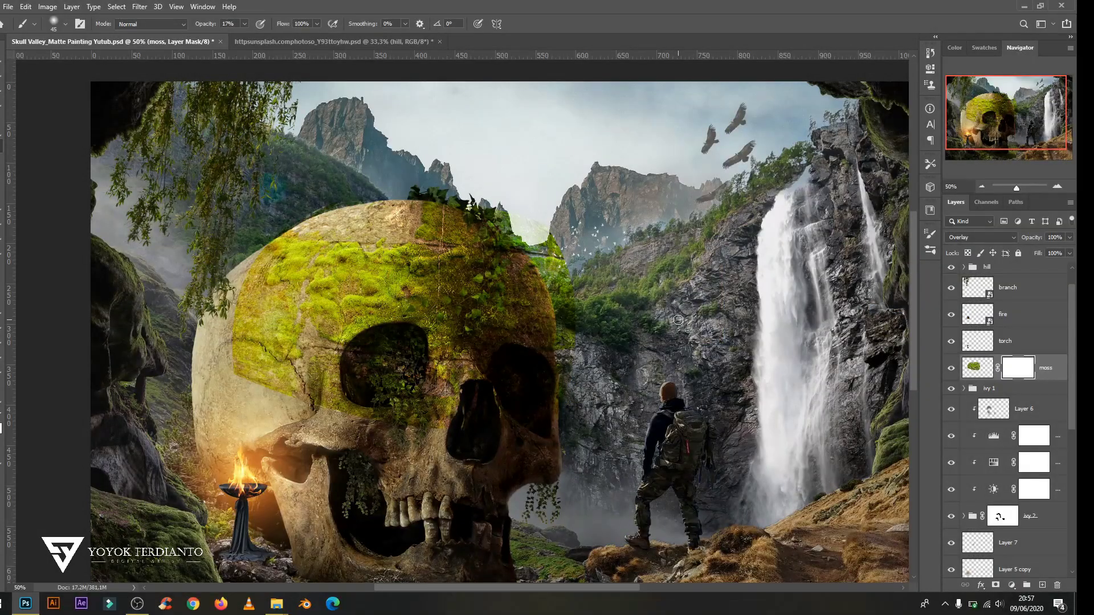
Mask moss off the skull's top, left side and upper vines with a 35% brush.
key(3)
key(5)
drag(336, 371, 268, 359)
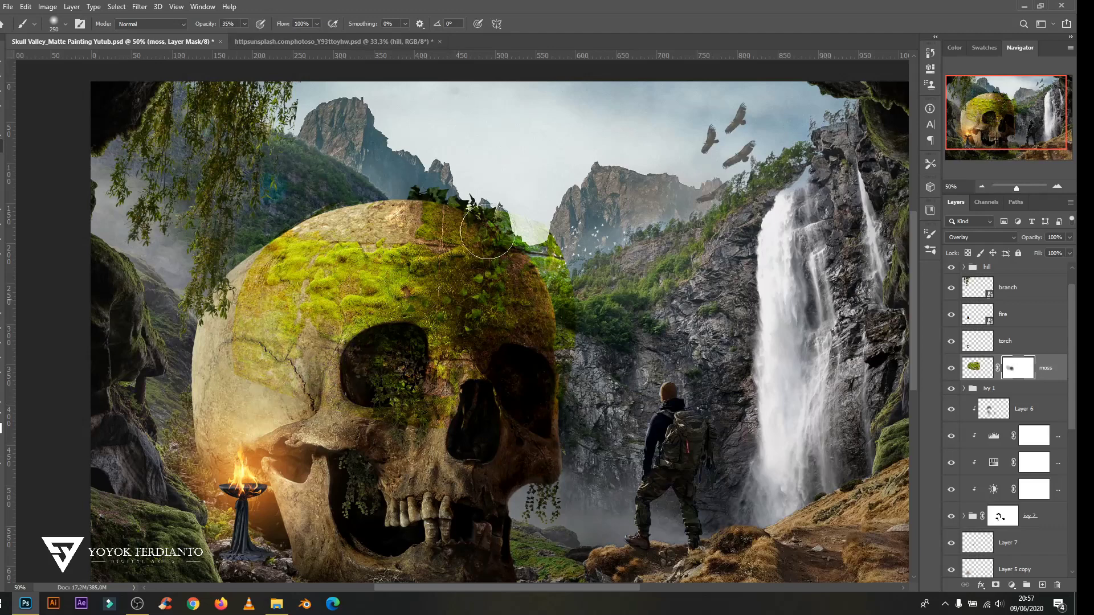
drag(399, 227, 243, 348)
drag(350, 208, 402, 248)
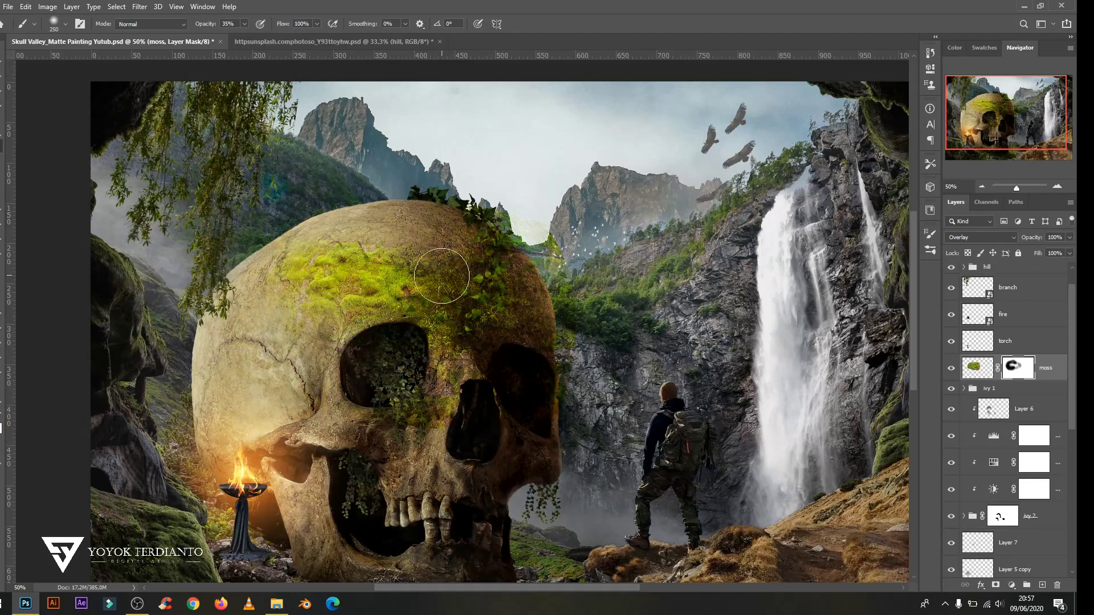
Desaturate the moss layer with Hue/Saturation.
click(978, 367)
key(ctrl+u)
drag(841, 192, 830, 223)
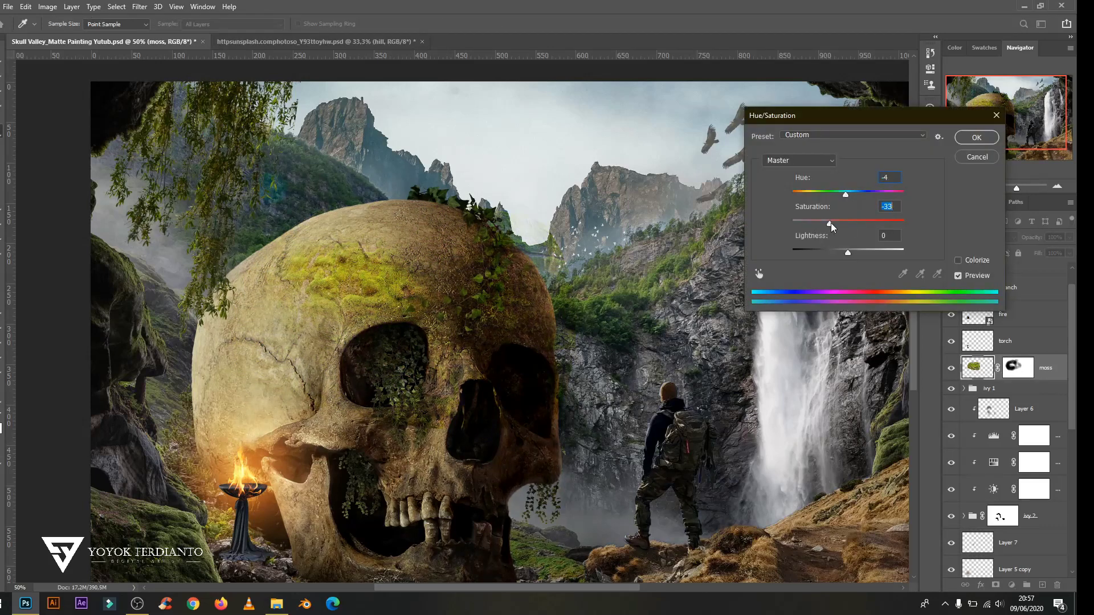
key(Return)
Duplicate the moss and rotate the copy down the skull's side.
key(ctrl+j)
key(ctrl+t)
drag(319, 399, 361, 427)
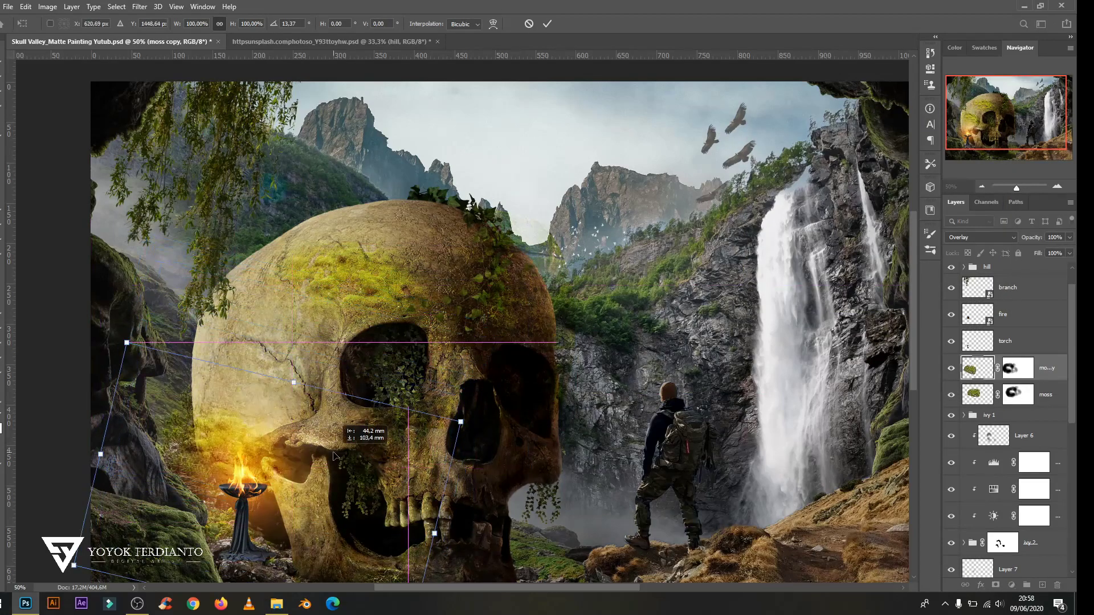
right_click(295, 343)
key(Escape)
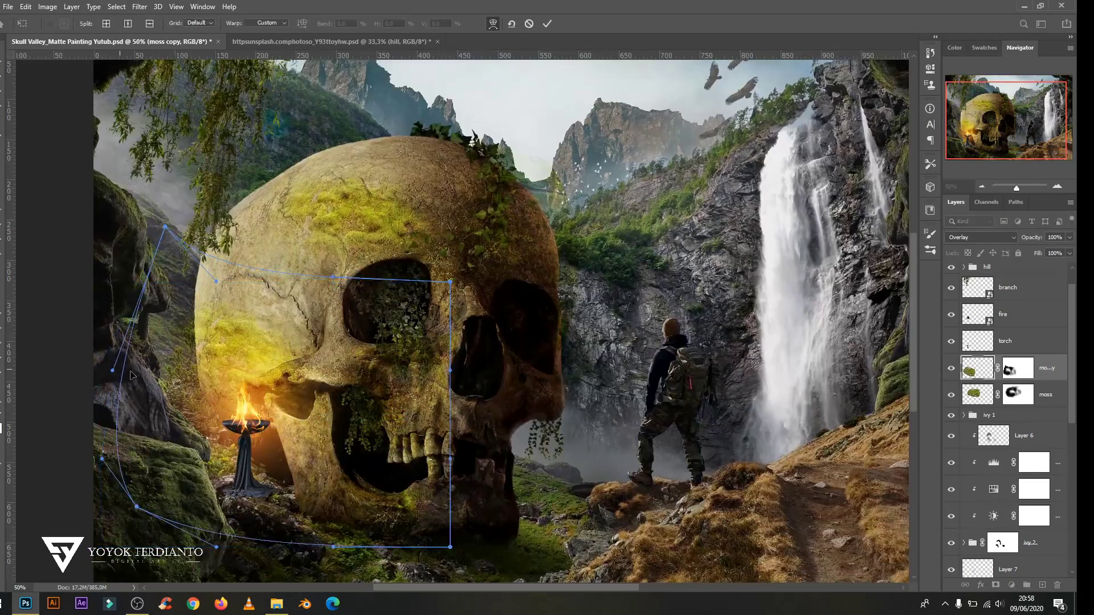
key(Return)
key(b)
click(1018, 367)
Add a black-masked moss copy 2 on the skull and set moss copy to Soft Light.
key(ctrl+j)
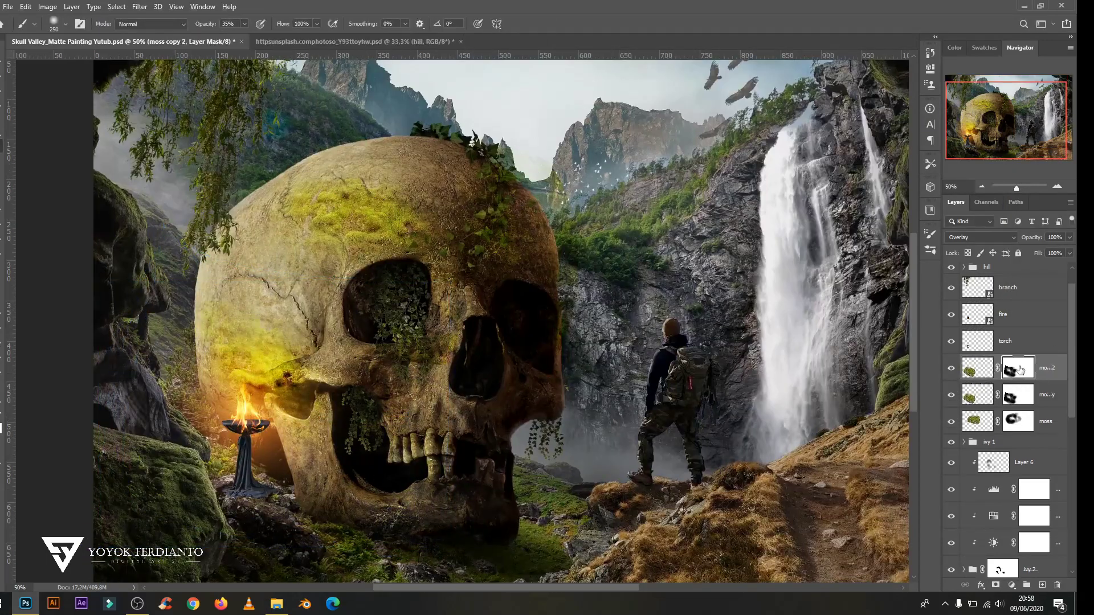
key(ctrl+t)
drag(381, 515, 385, 504)
key(Return)
key(ctrl+i)
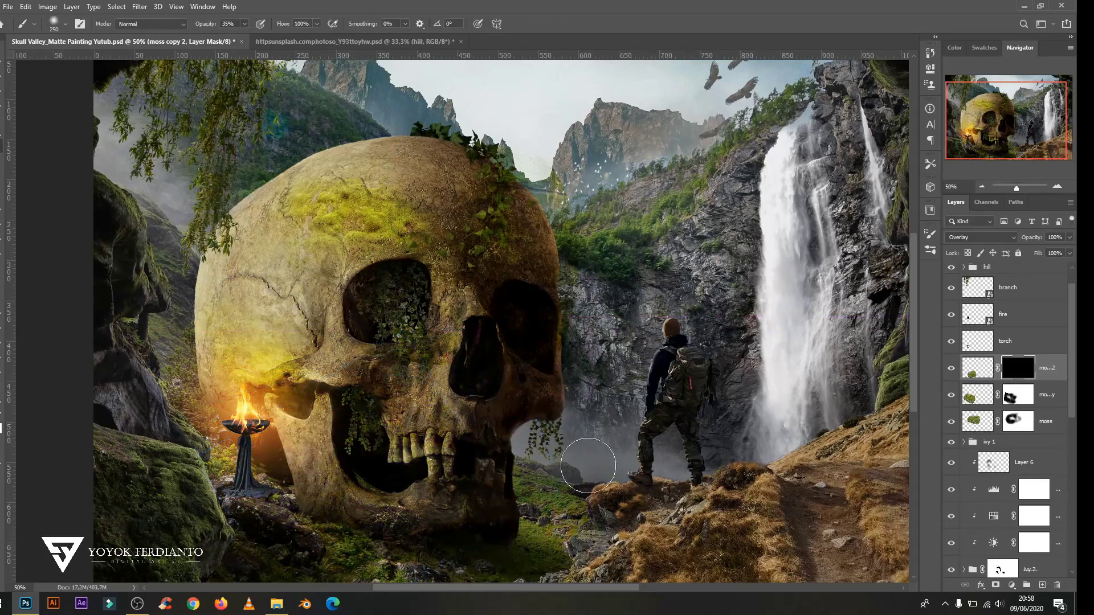
click(980, 237)
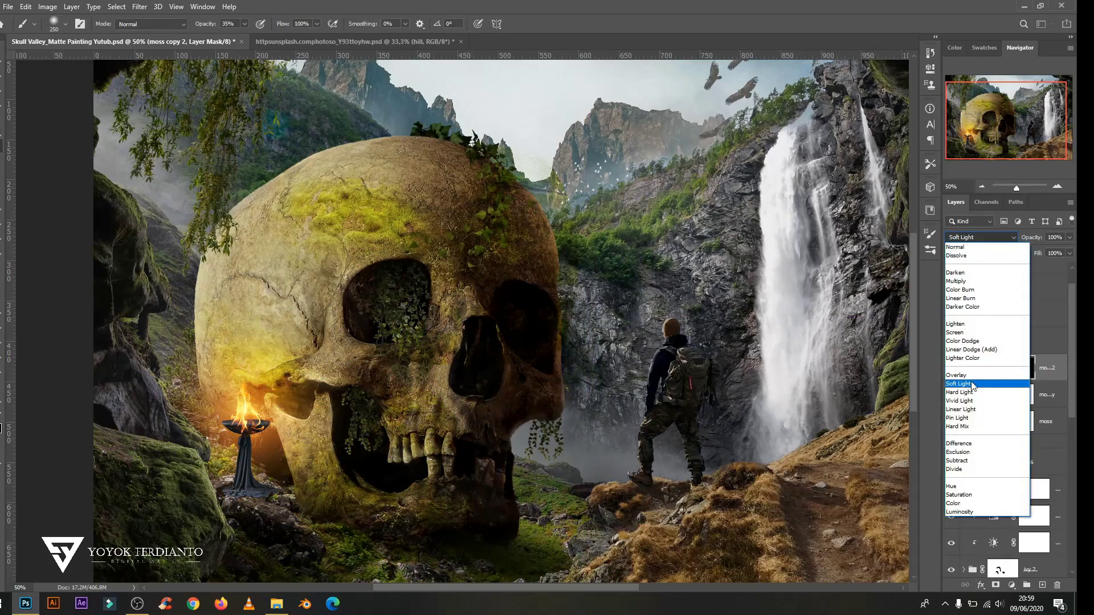
click(1043, 394)
click(980, 237)
Duplicate the moss as moss copy 3 and reposition its texture.
click(976, 423)
key(ctrl+j)
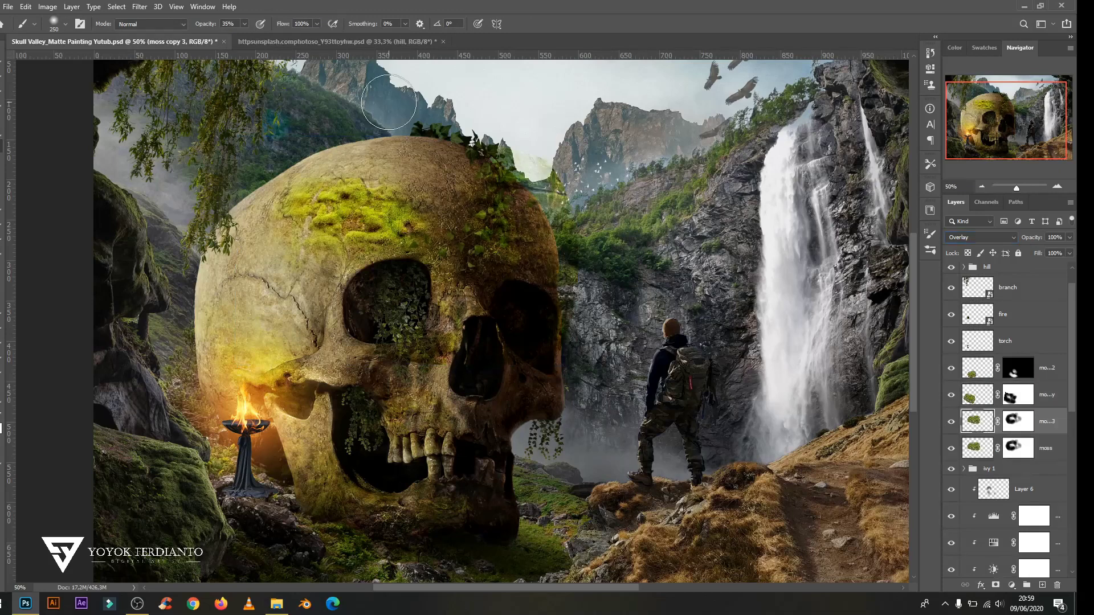
drag(568, 249, 564, 279)
key(Return)
click(1018, 420)
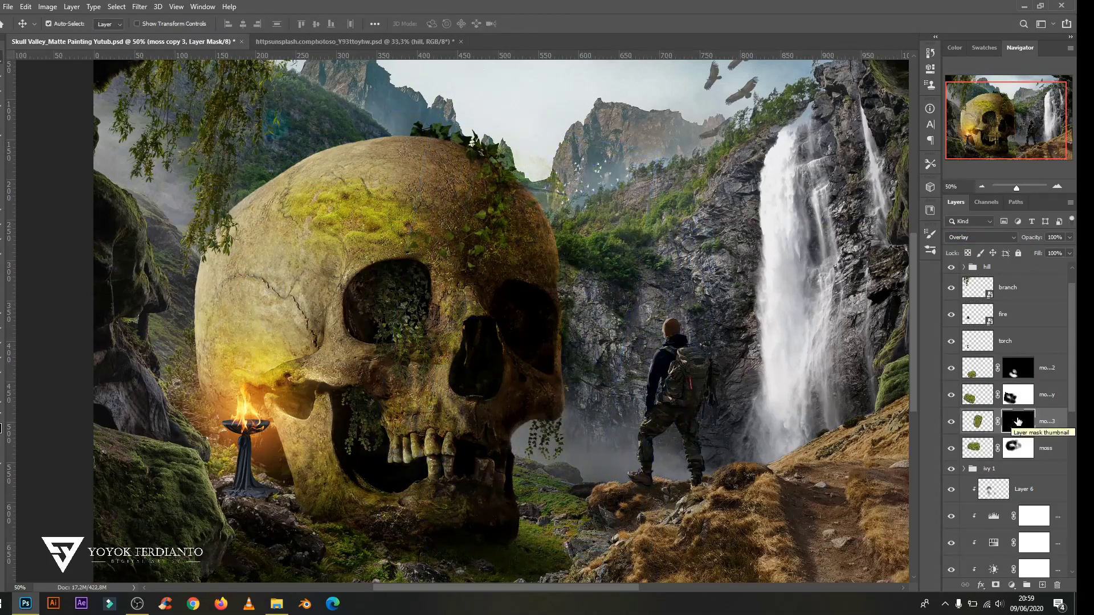
Group and name the four moss layers, then group the skull layers together.
key(ctrl+g)
double_click(987, 362)
text(ivy)
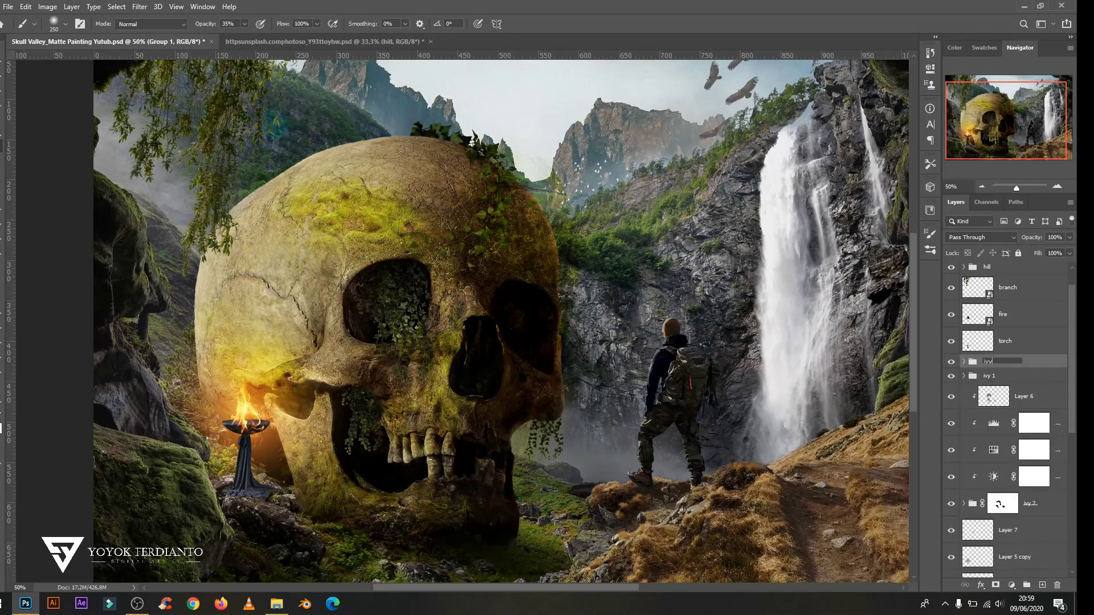
scroll(1015, 399, down, 2)
scroll(1016, 428, down, 2)
scroll(1025, 456, down, 2)
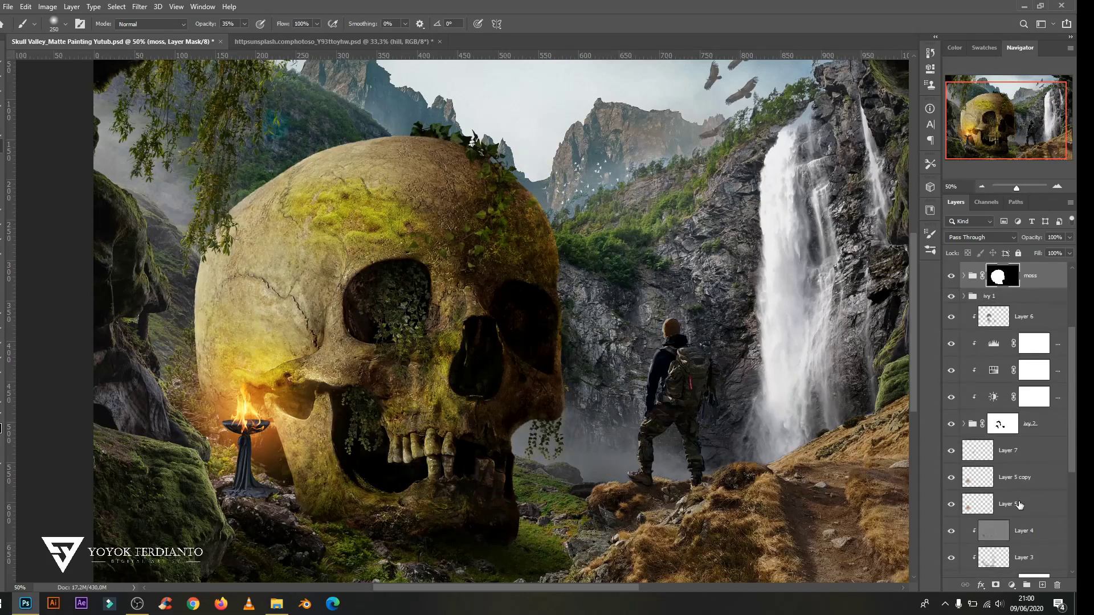
scroll(1031, 479, down, 1)
click(1019, 530)
key(ctrl+g)
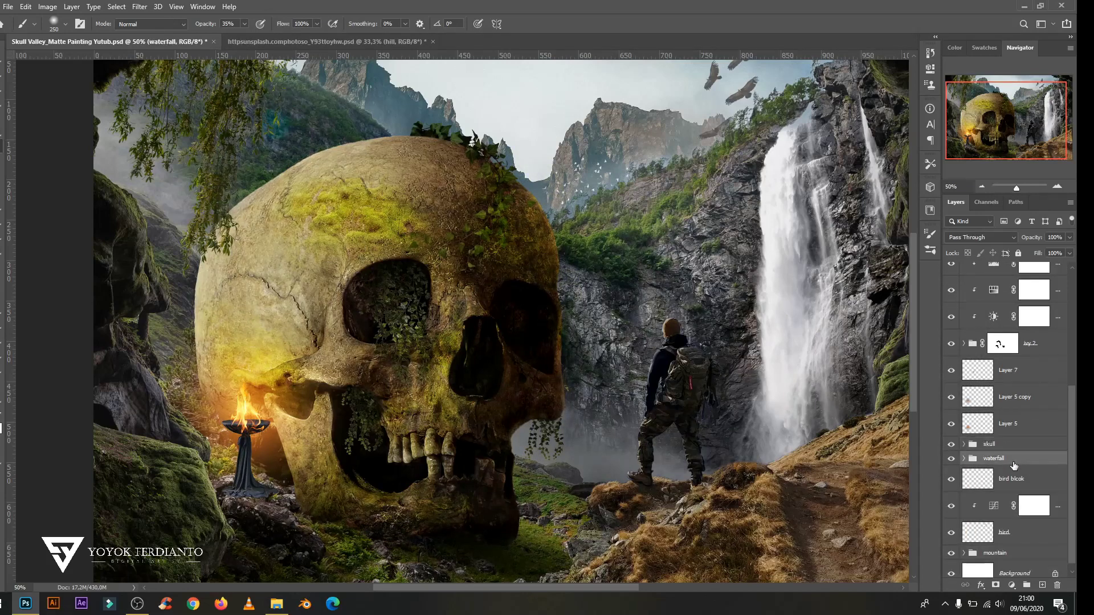
Prepare a 300 px clump4 hanging-moss brush on a new layer below the skull group.
ctrl+click(1042, 585)
click(930, 250)
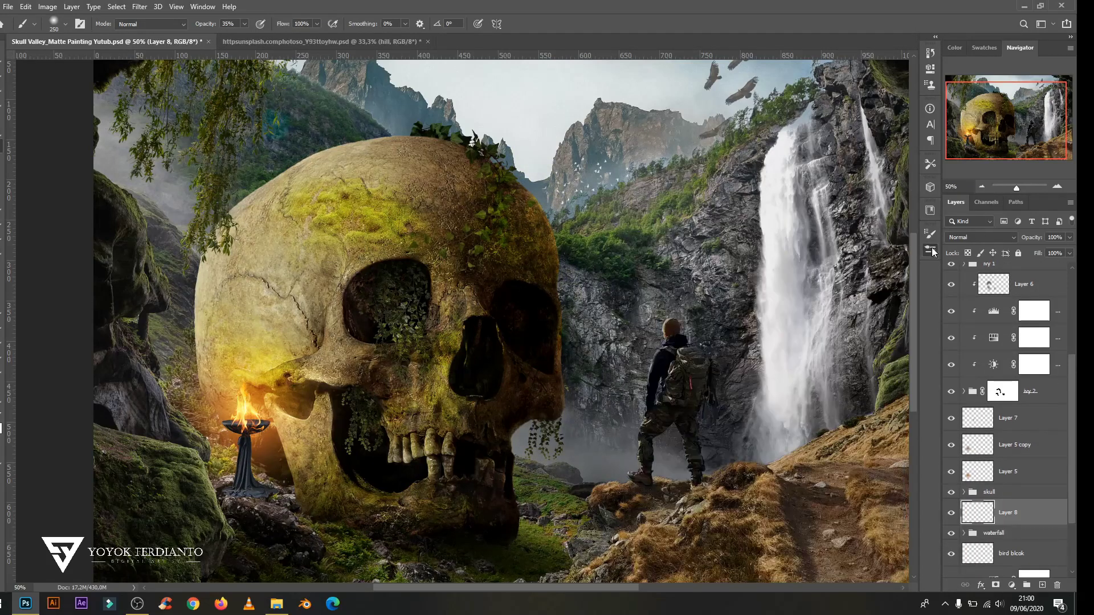
drag(914, 461, 914, 433)
click(842, 393)
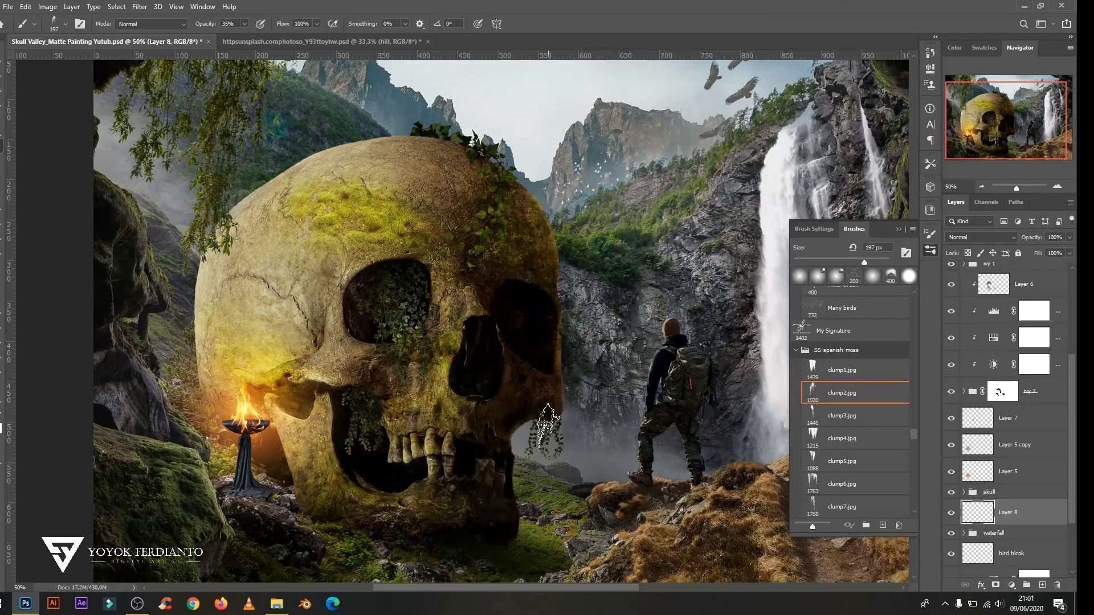
key(ctrl+plus)
right_click(599, 253)
key(Escape)
click(842, 439)
click(244, 24)
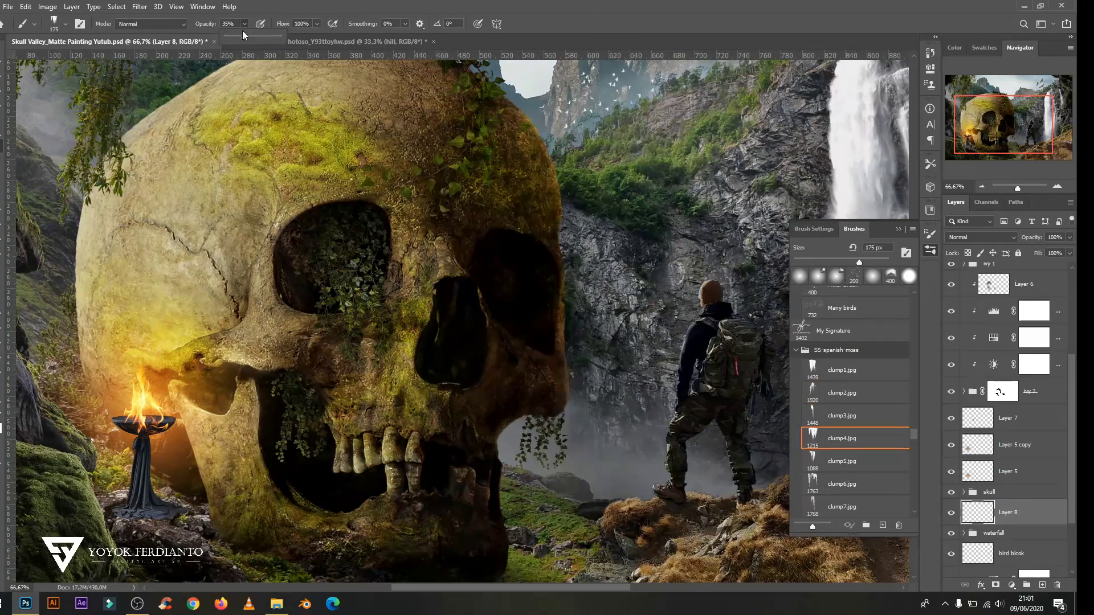
key(bracketright)
key(bracketright)
key(bracketright)
key(ctrl+minus)
key(ctrl+minus)
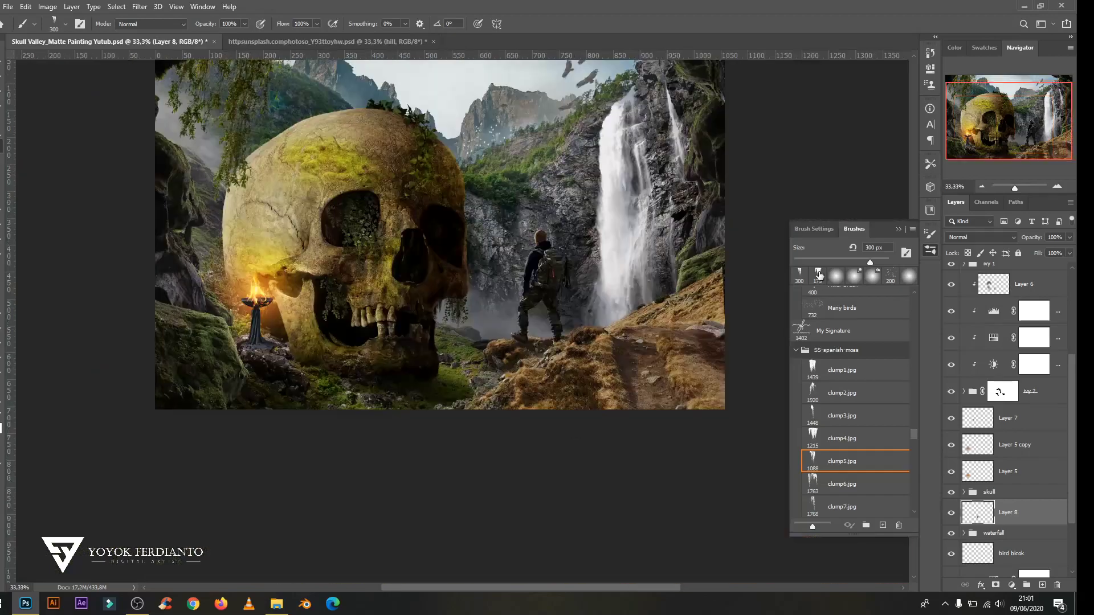
scroll(1075, 477, up, 5)
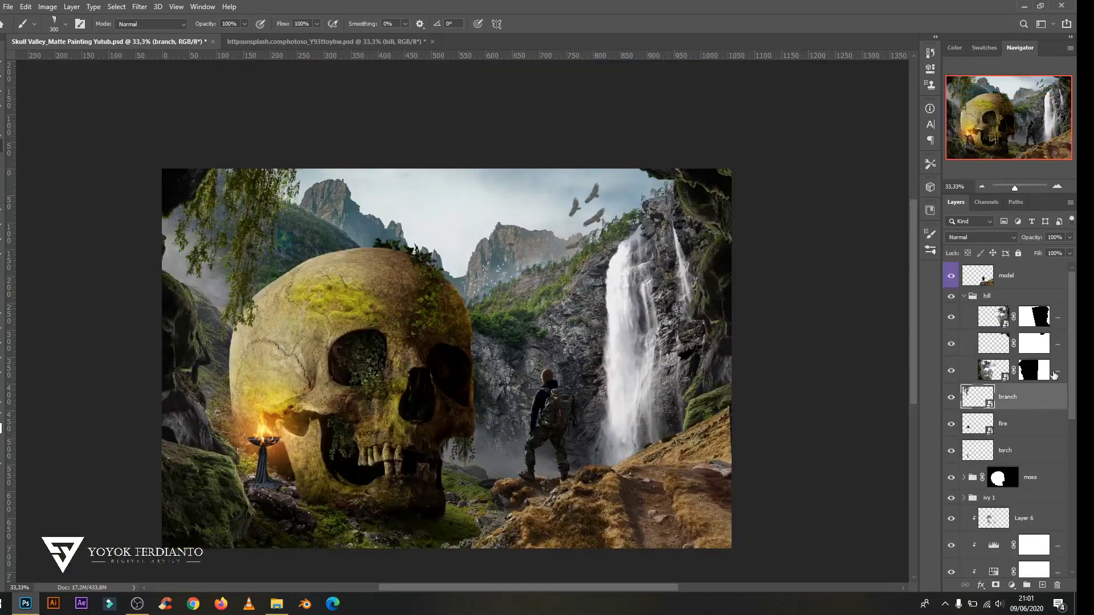
Add a new empty layer above the branch and pick a smaller brush tip.
click(672, 171)
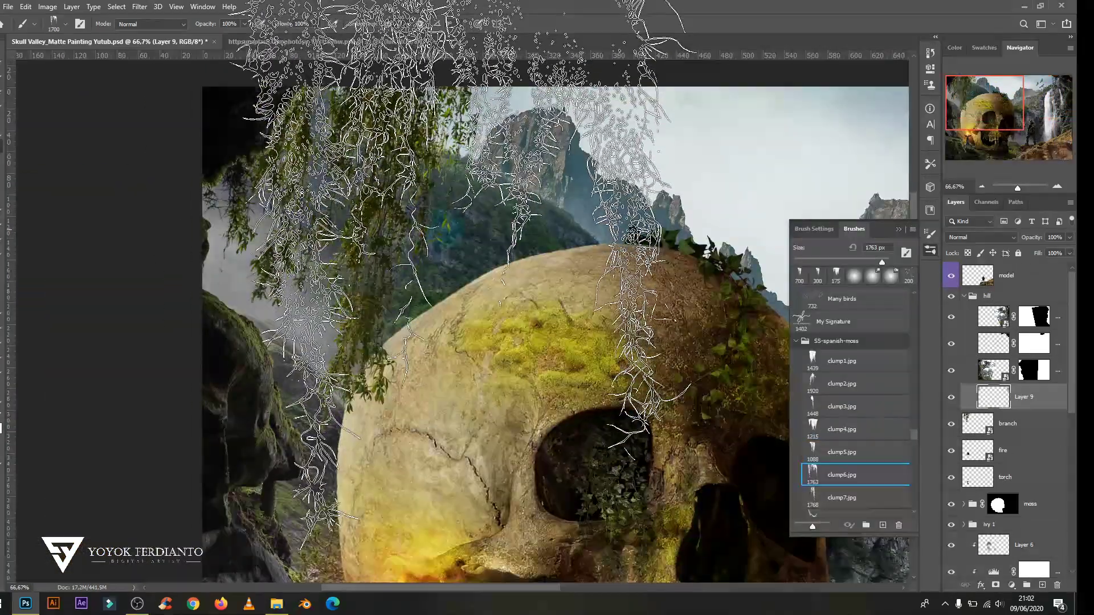
right_click(461, 239)
scroll(462, 239, down, 3)
scroll(456, 216, right, 10)
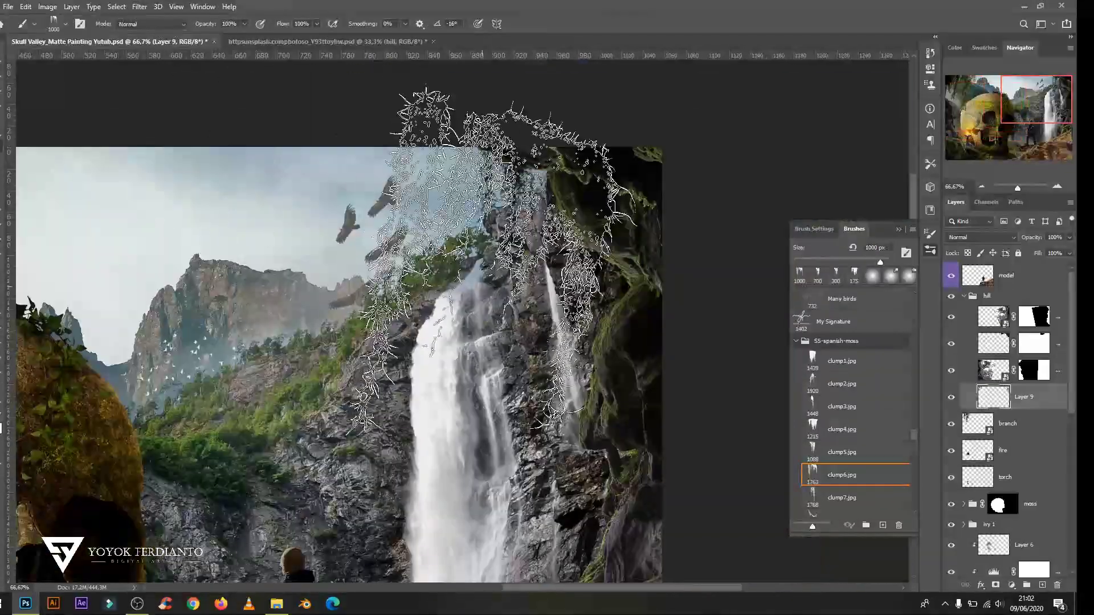
right_click(453, 191)
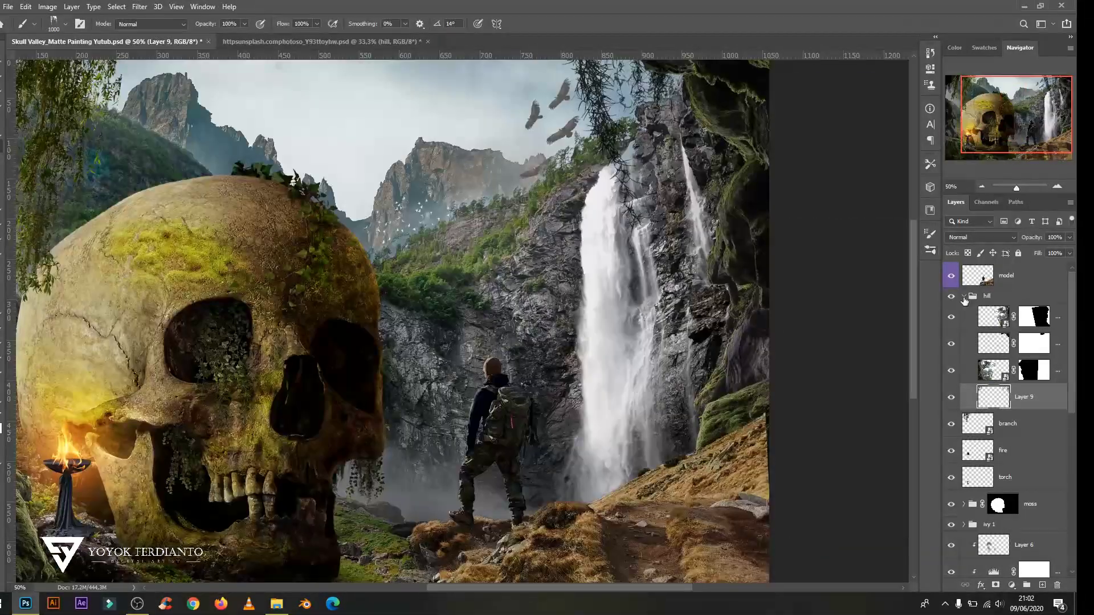
Stamp a waterfall brush on a new layer and stretch it taller over the cliff.
click(1042, 585)
click(930, 233)
scroll(854, 399, down, 5)
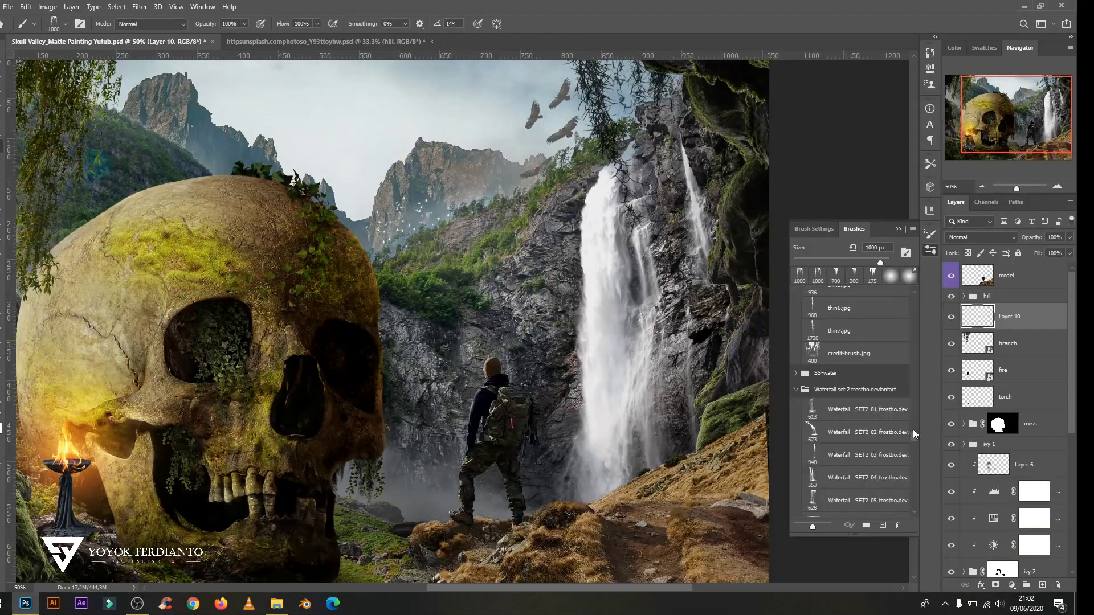
drag(913, 430, 917, 455)
click(855, 448)
click(598, 245)
key(ctrl+t)
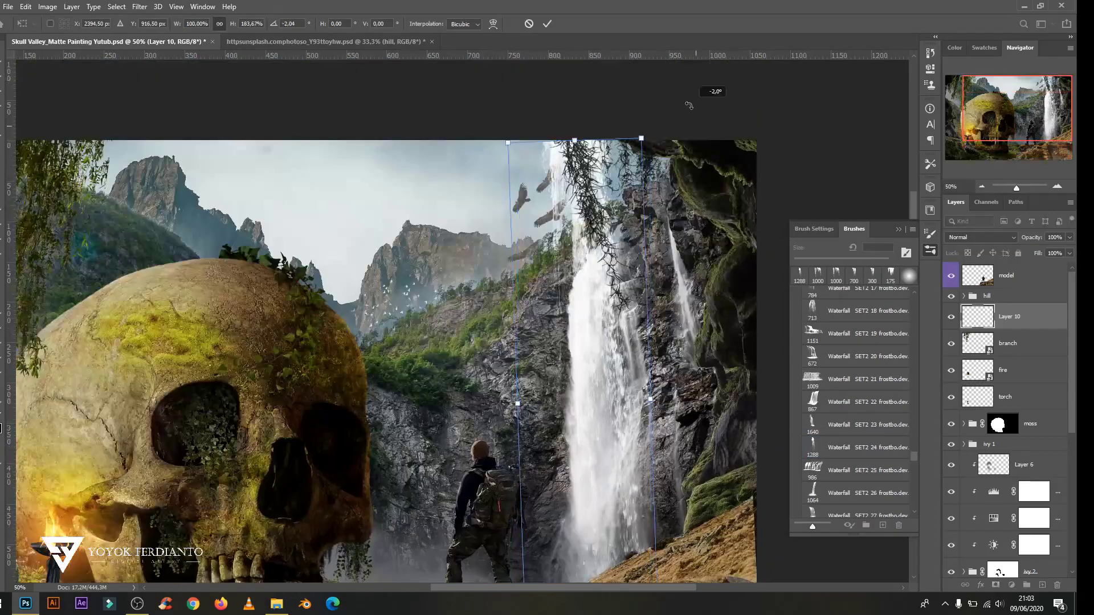
drag(708, 97, 658, 244)
key(Return)
Stamp two more waterfall streams, flip one about 168°, then add Levels above the hill.
scroll(855, 399, up, 1)
click(855, 356)
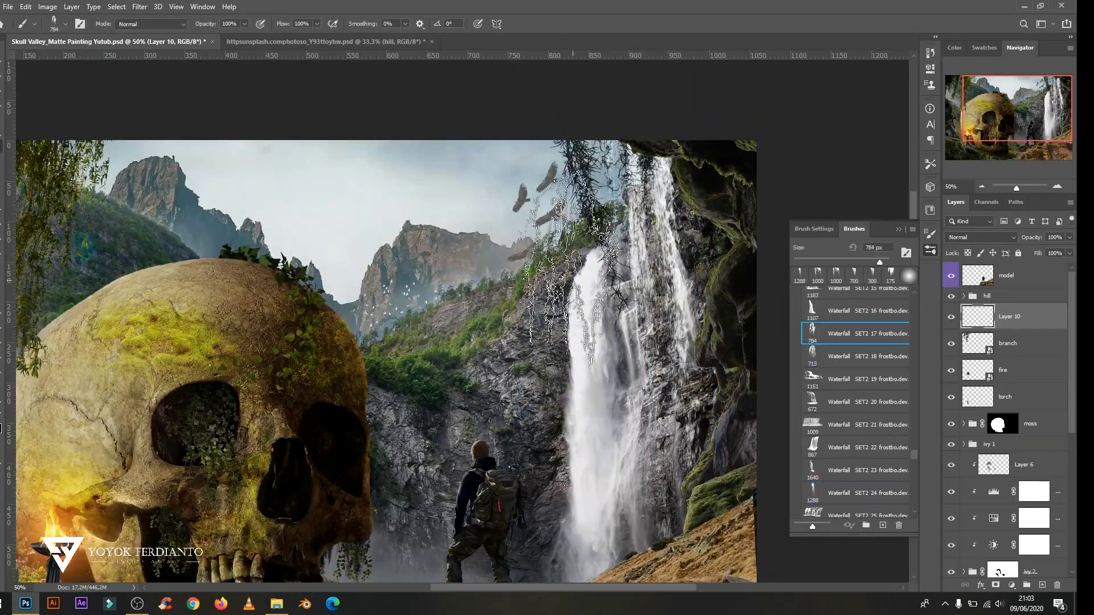
click(496, 250)
click(1043, 586)
click(513, 171)
key(ctrl+t)
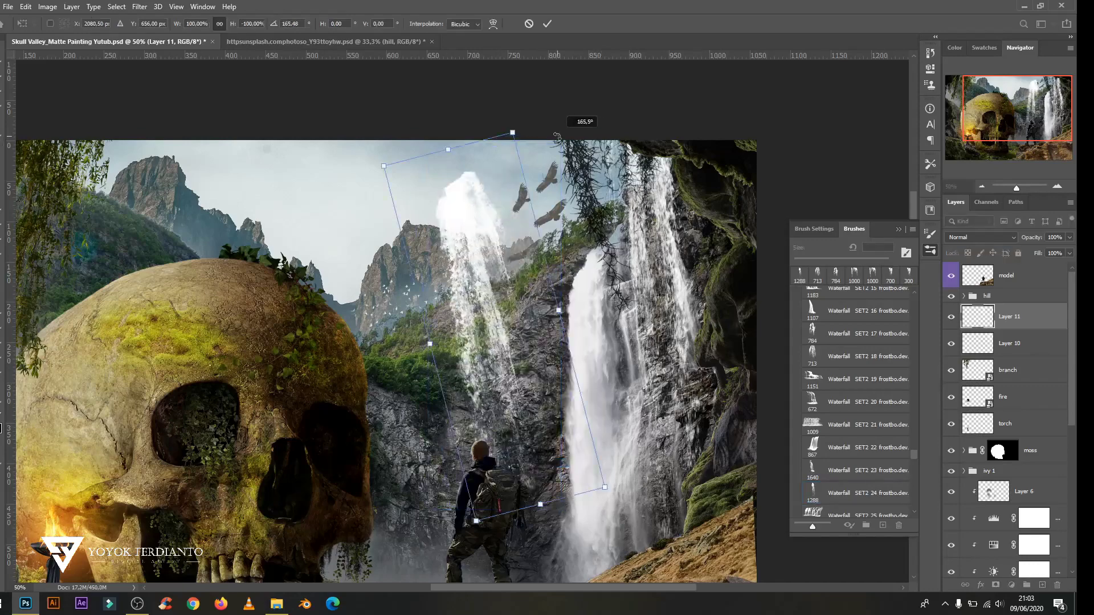
drag(513, 131, 643, 576)
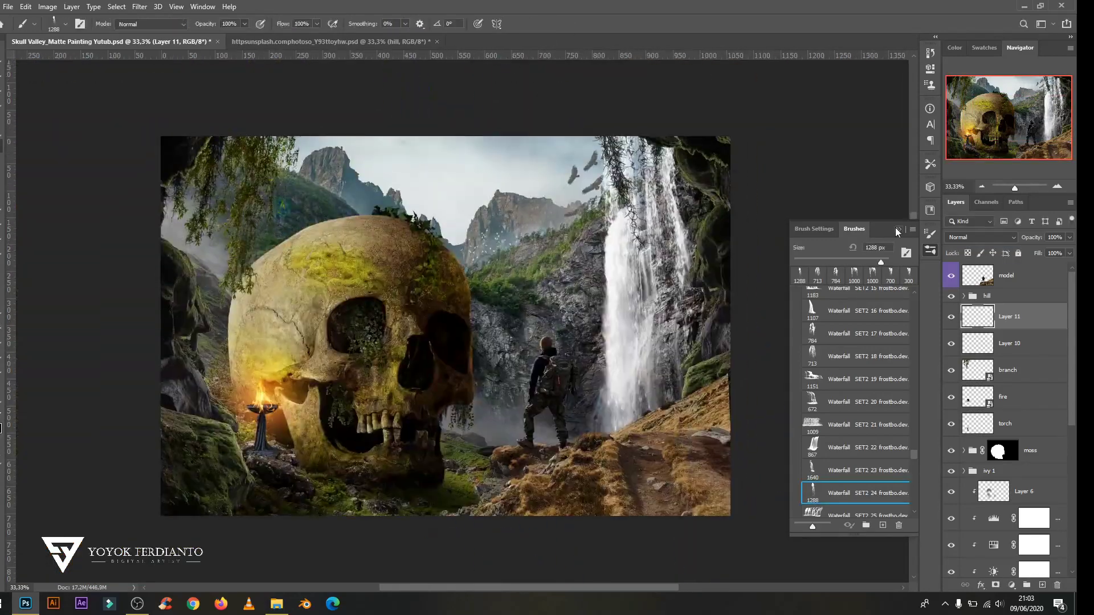
click(1012, 585)
click(1004, 428)
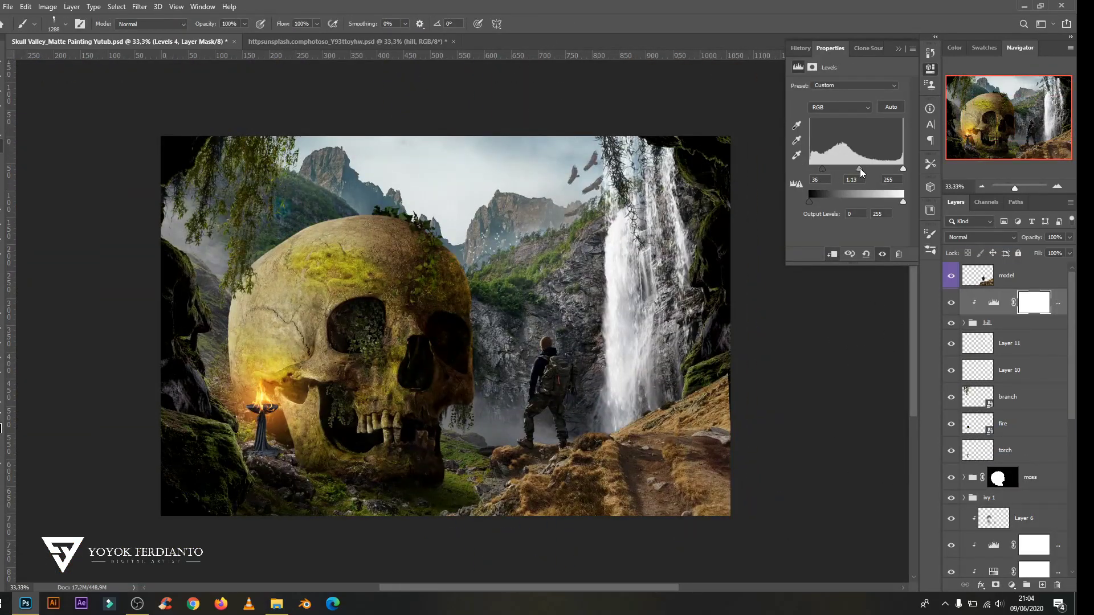
Hide the hill's Levels behind an inverted mask and switch to a soft round brush.
key(ctrl+i)
right_click(881, 240)
click(688, 310)
key(Return)
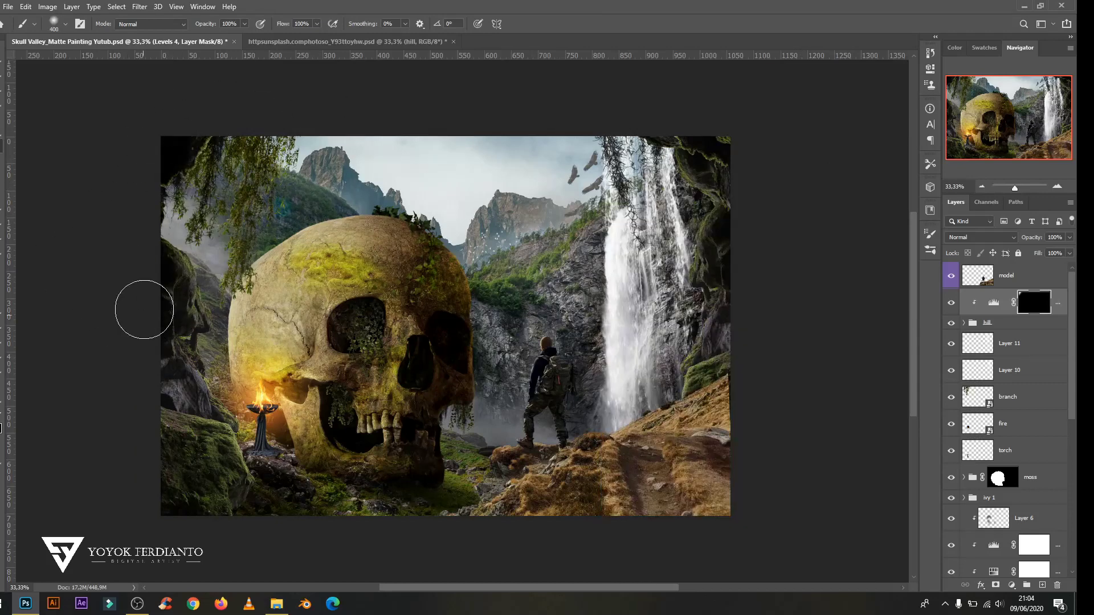
Add a masked Hue/Saturation to the hill: hue -10, slightly desaturated and darkened.
click(1014, 587)
click(1004, 479)
drag(848, 126, 840, 151)
drag(848, 173, 843, 172)
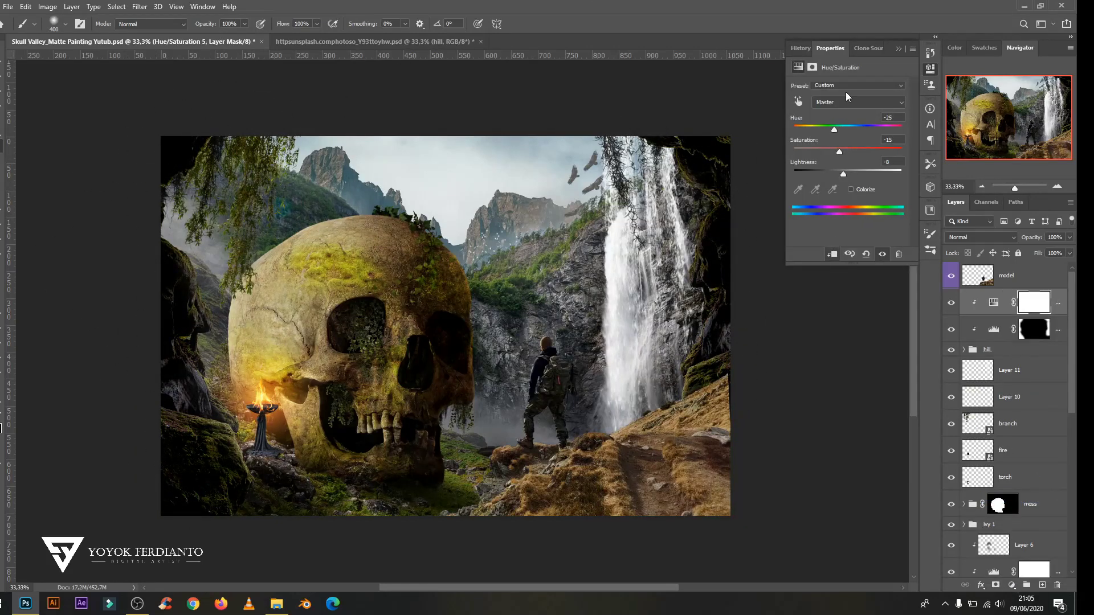
key(ctrl+i)
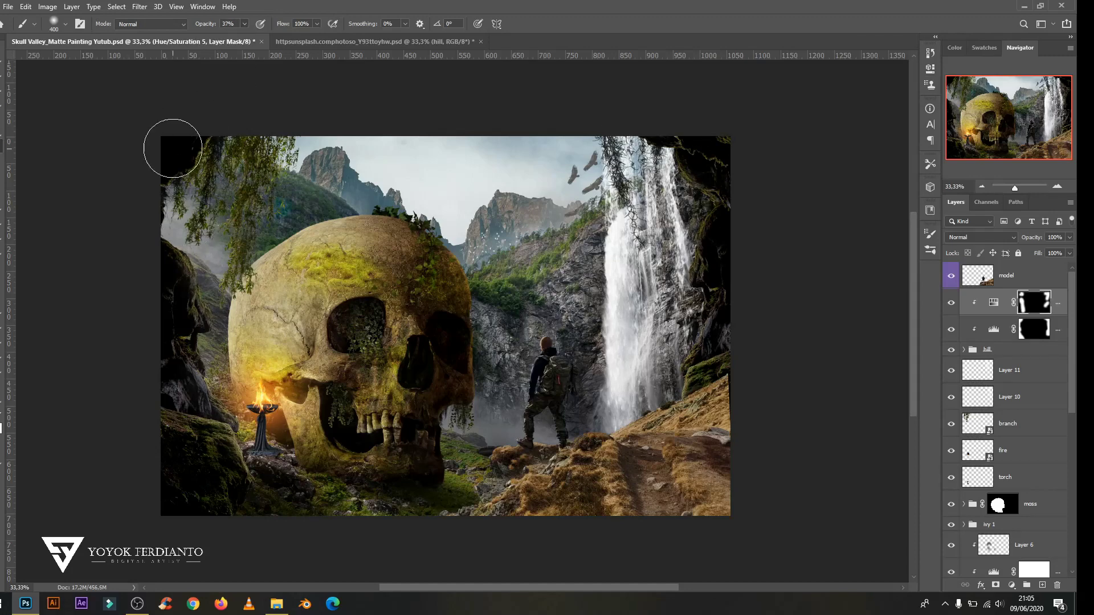
Darken the hiker with Levels: black point 19, midtones 0.92.
key(ctrl+plus)
key(ctrl+shift+alt+n)
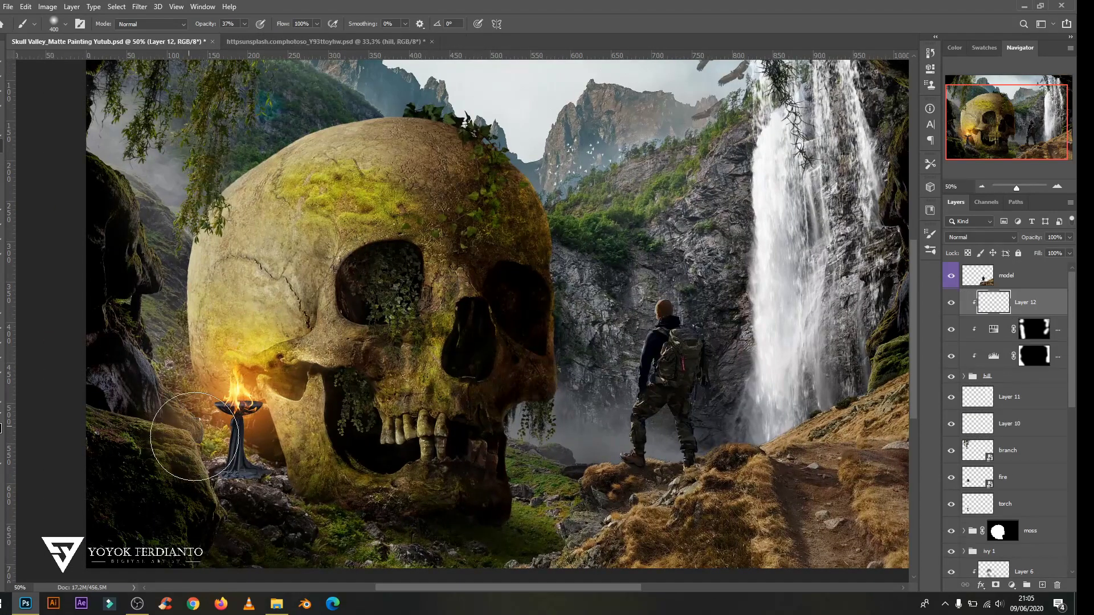
click(1007, 276)
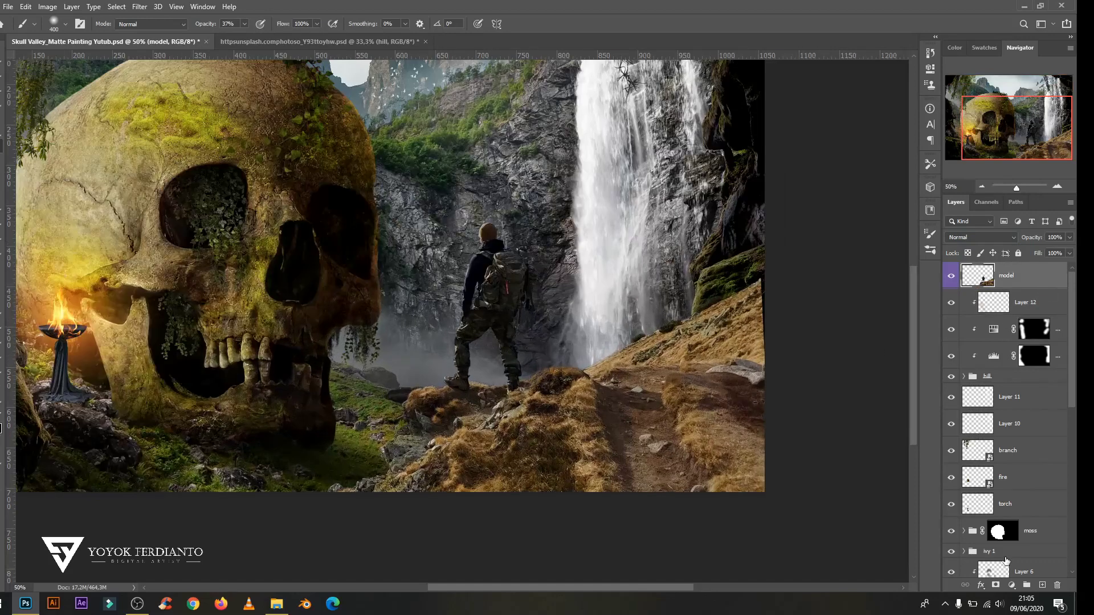
drag(808, 169, 816, 169)
drag(860, 169, 862, 170)
Add a Brightness/Contrast of -75 to the hiker, painted in through an inverted mask.
click(1012, 585)
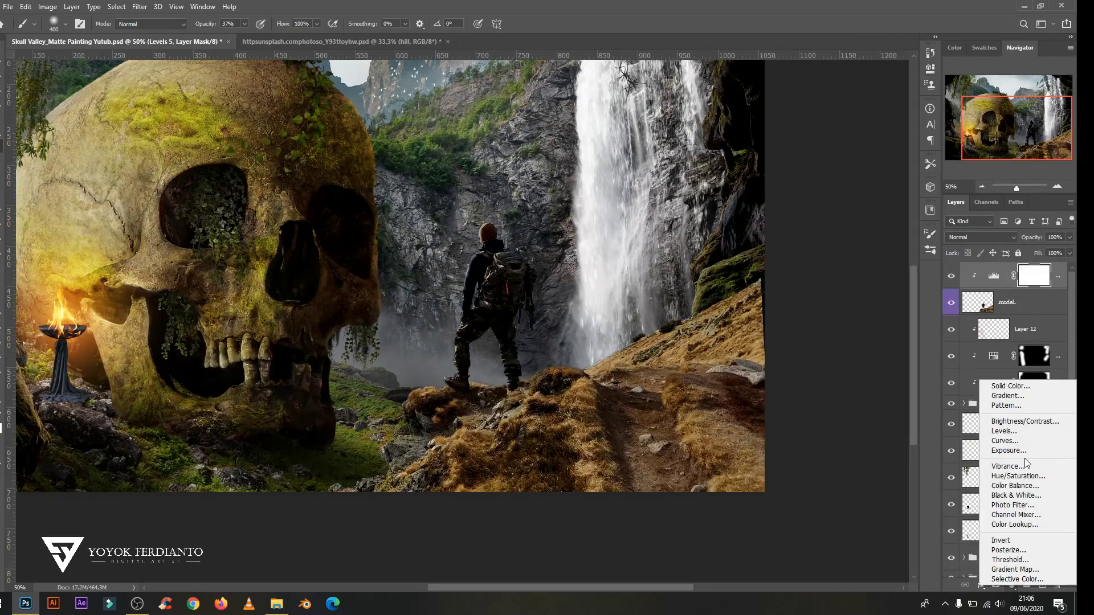
click(1003, 433)
mouse_move(849, 117)
mouse_down()
mouse_move(820, 117)
mouse_move(868, 140)
mouse_up()
key(ctrl+i)
mouse_move(762, 342)
mouse_down()
mouse_move(460, 481)
mouse_move(489, 525)
mouse_up()
Shift the hiker's hue to +14 and lightness to -11 with an inverted Hue/Saturation mask.
drag(848, 130, 844, 151)
drag(848, 173, 841, 173)
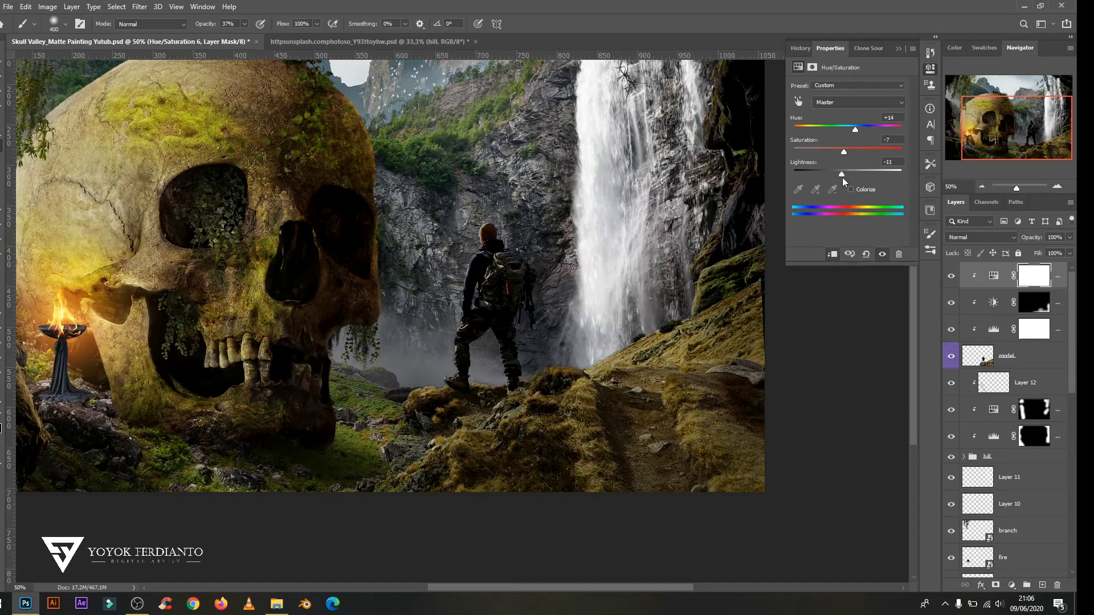
drag(852, 130, 849, 130)
click(1034, 276)
key(ctrl+i)
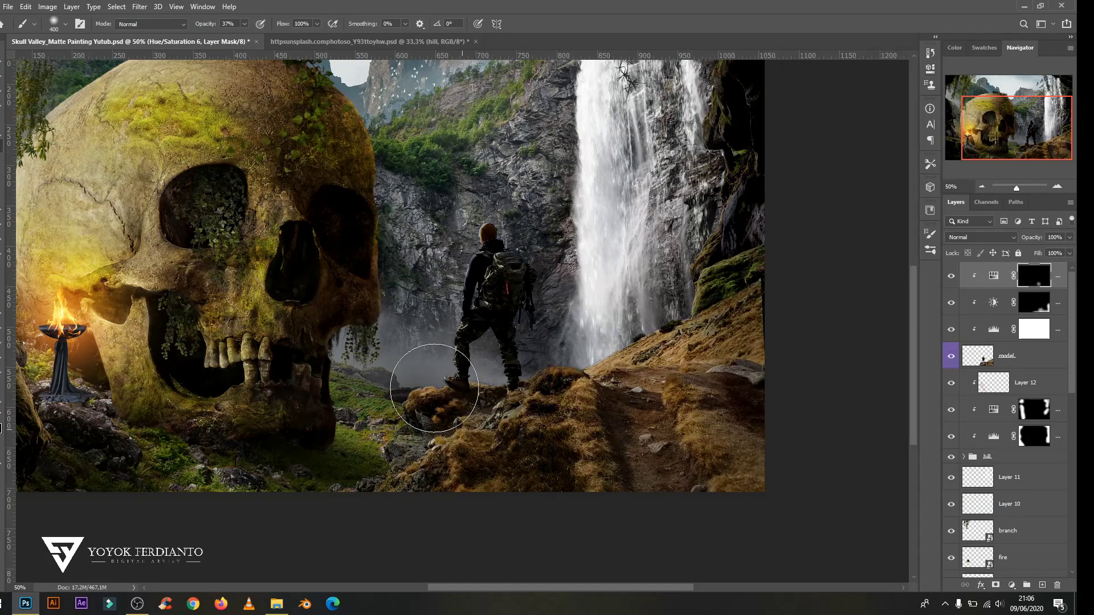
key(ctrl+minus)
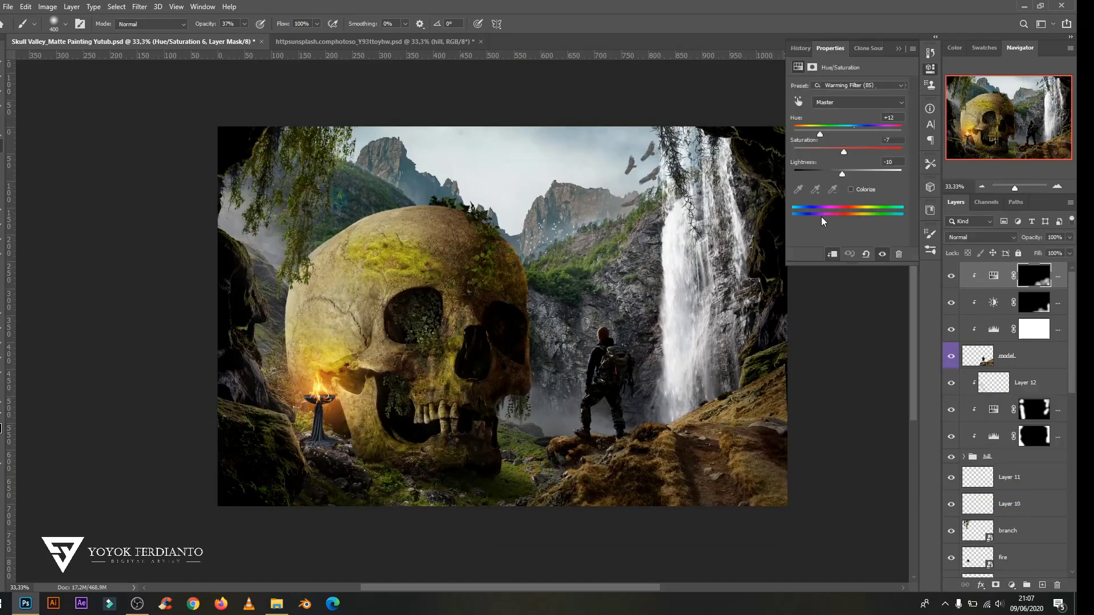
Apply a green Photo Filter to the hiker behind an inverted mask.
click(863, 85)
click(855, 176)
key(ctrl+i)
key(ctrl+plus)
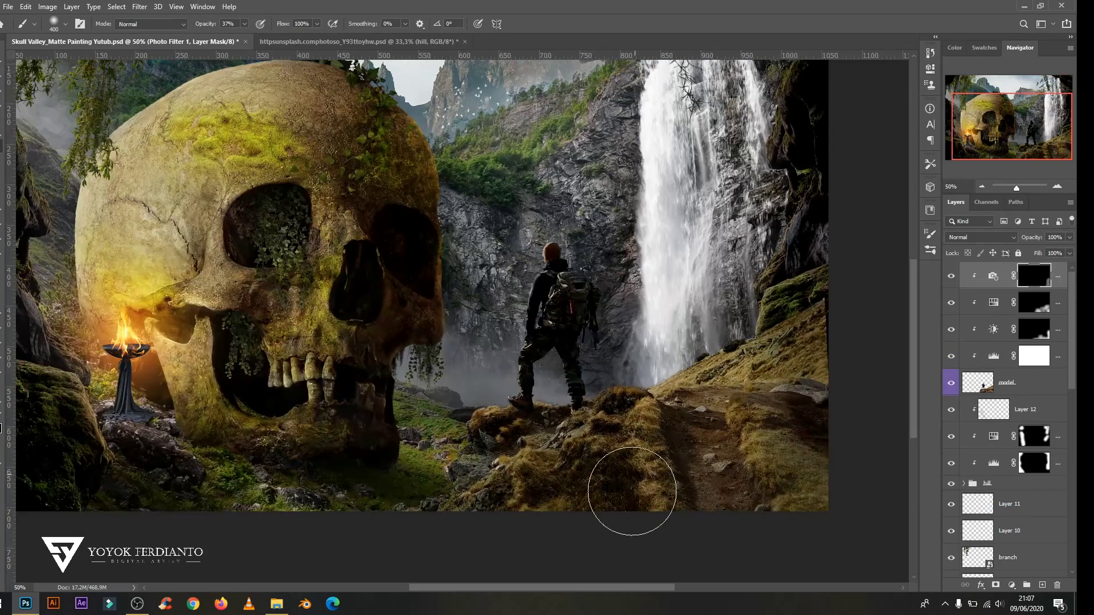
key(ctrl+minus)
scroll(1009, 428, down, 5)
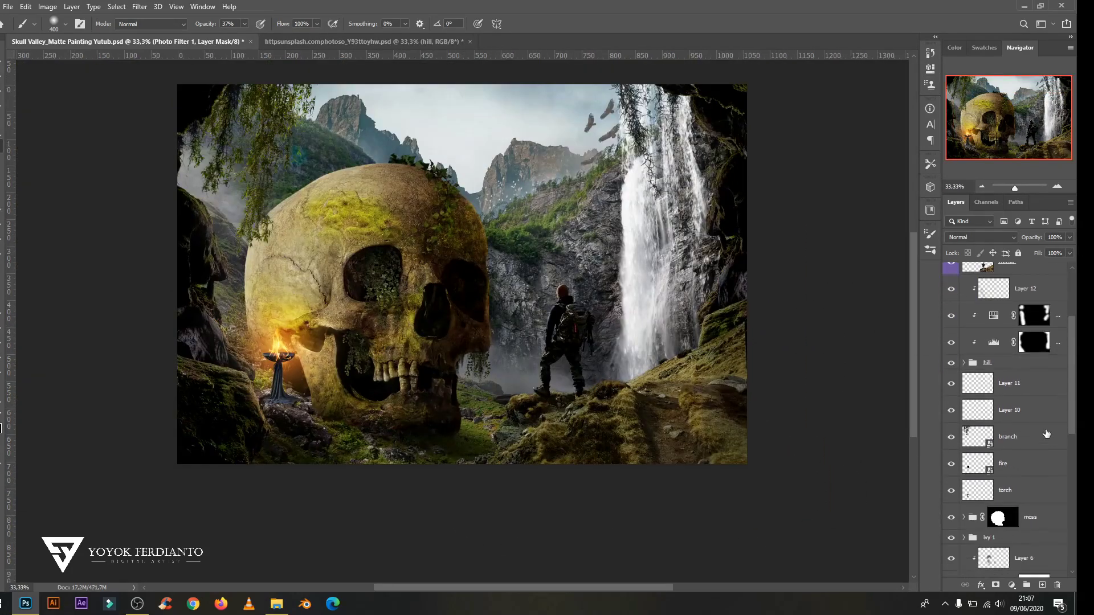
Adjust the branch's hue and saturation, then add a Levels adjustment to it.
click(1012, 585)
drag(848, 148, 815, 169)
key(ctrl+plus)
click(1012, 586)
Top the stack with a near-black Solid Color fill in Exclusion at 51% opacity.
key(ctrl+minus)
key(ctrl+minus)
scroll(1009, 428, up, 1)
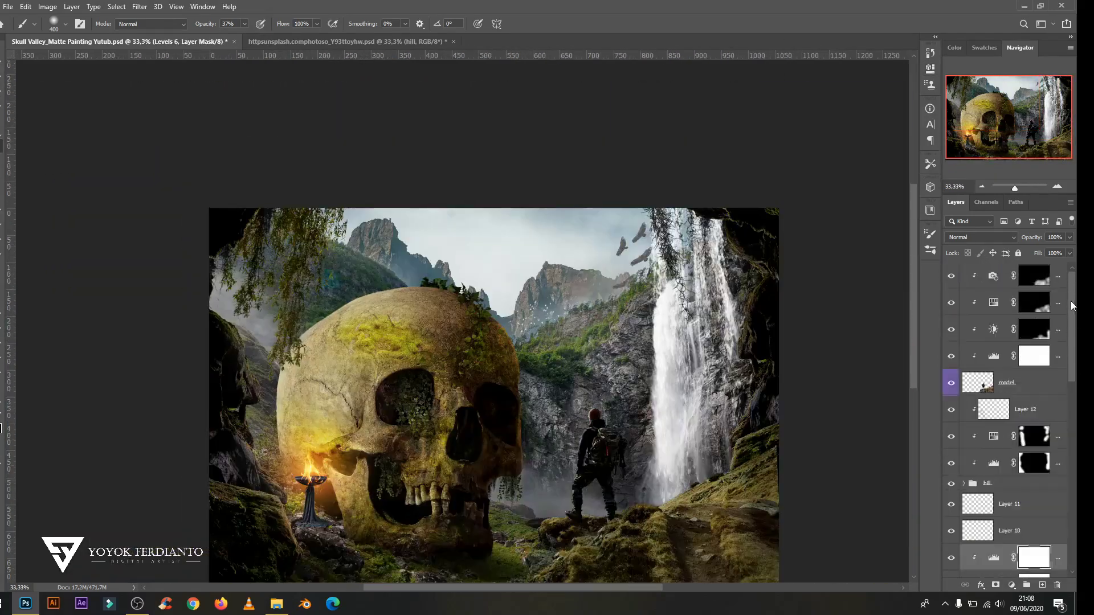
key(ctrl+0)
click(980, 276)
click(1012, 585)
click(1024, 381)
click(880, 186)
click(980, 237)
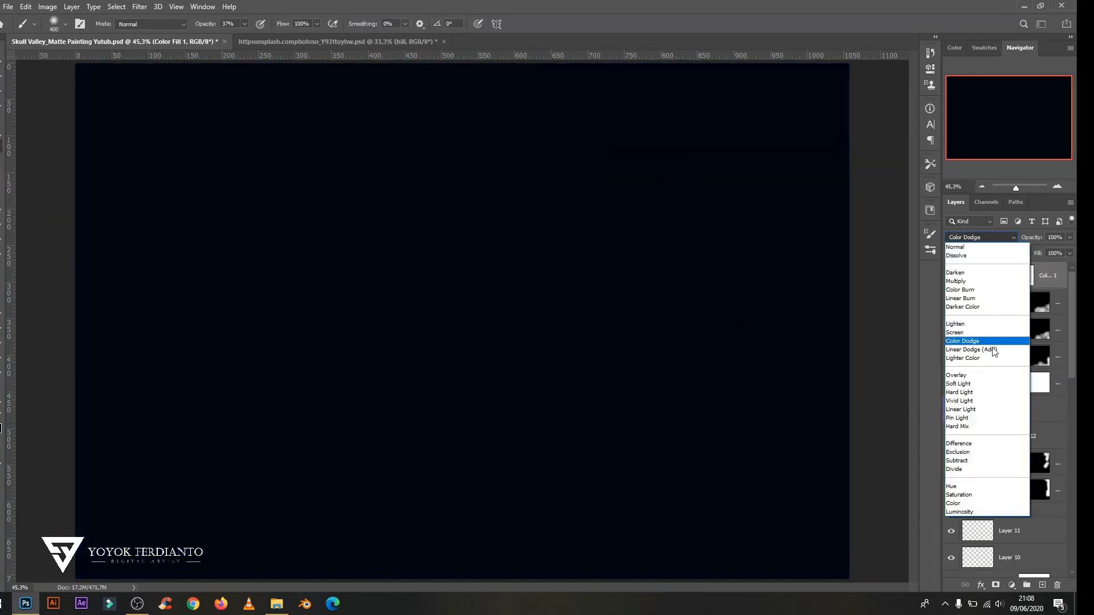
click(975, 446)
click(1070, 237)
drag(1058, 250, 1045, 257)
Group the hiker's layers as Model and clip a new Layer 13 above it.
key(ctrl+g)
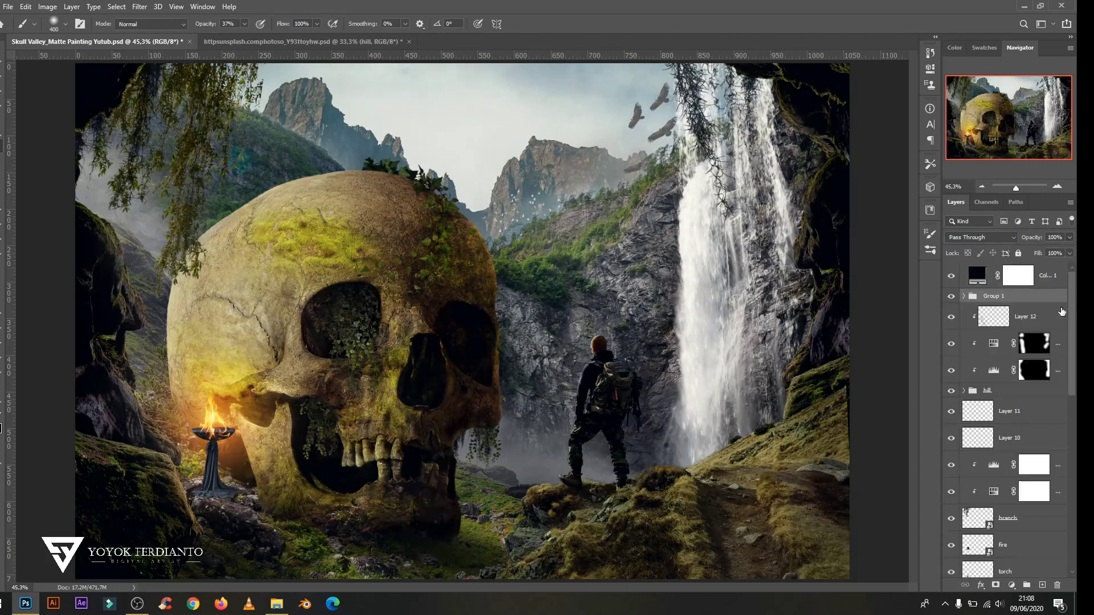
key(ctrl+shift+alt+n)
alt+click(1033, 329)
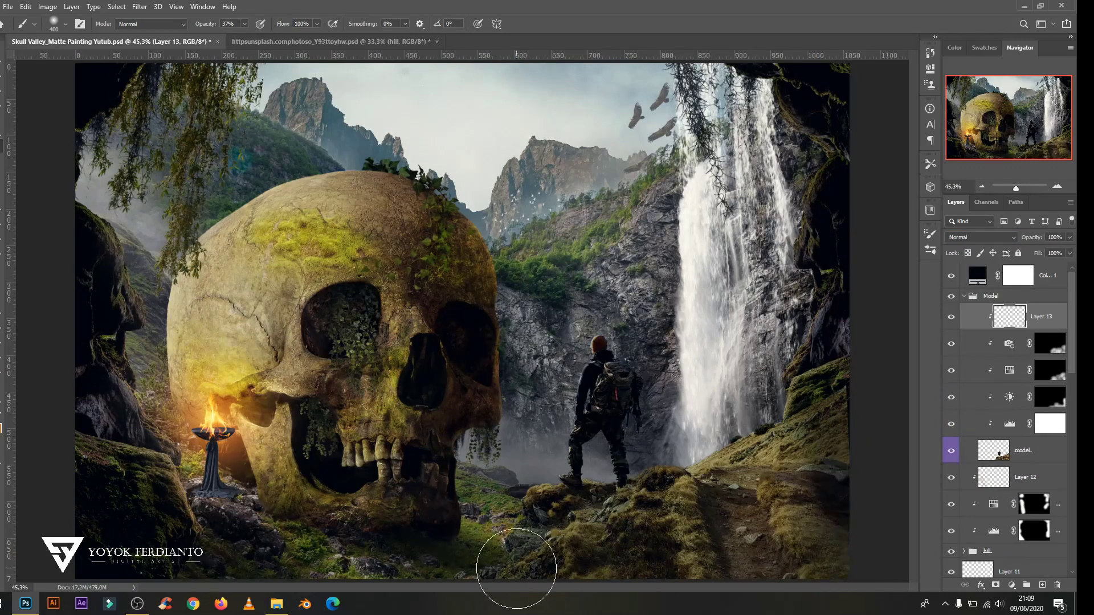
Add a tan Solid Color fill in Soft Light, then merge all visible layers into a new layer.
click(1012, 585)
click(1024, 380)
click(693, 239)
click(879, 186)
click(980, 237)
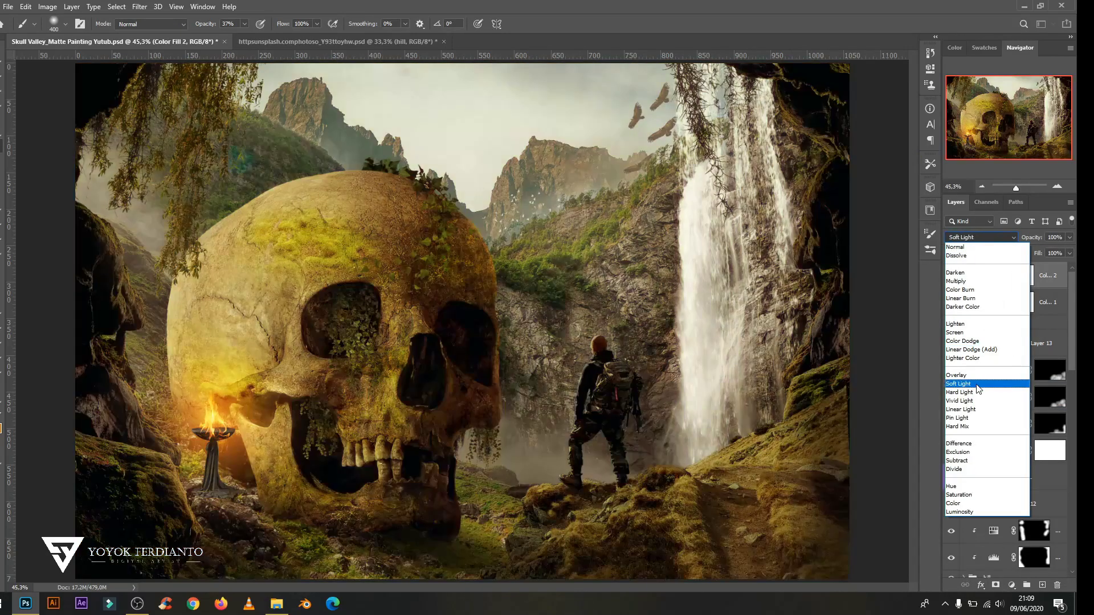
click(977, 385)
key(ctrl+shift+alt+e)
In Camera Raw, tint shadows blue (hue 237), set vignette midpoint 65 and Blue Primary hue -33.
key(ctrl+shift+a)
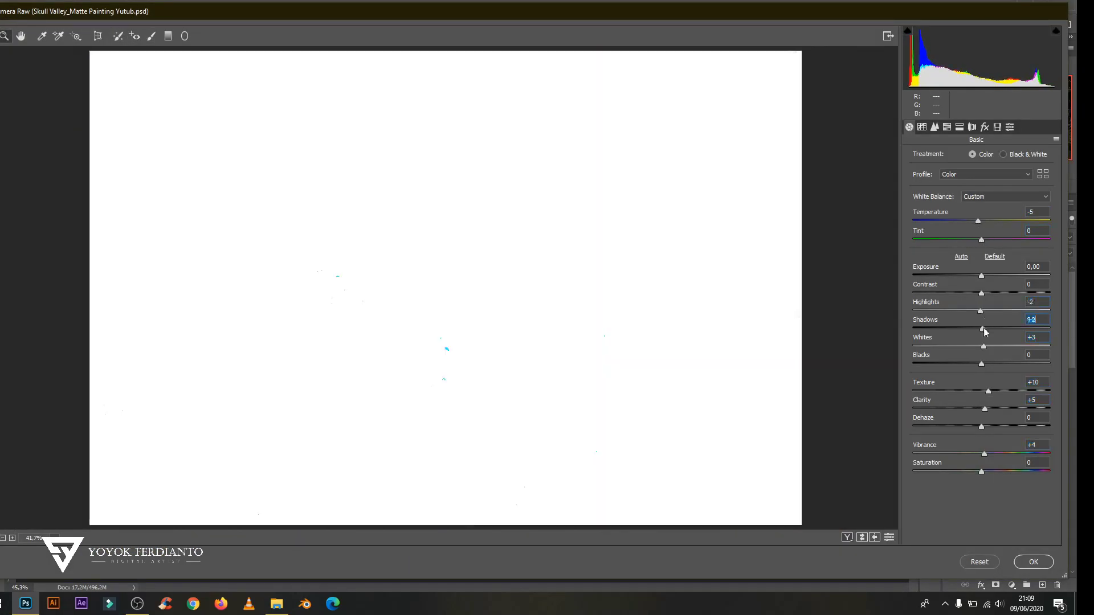
key(ctrl+alt+2)
key(ctrl+alt+3)
click(963, 128)
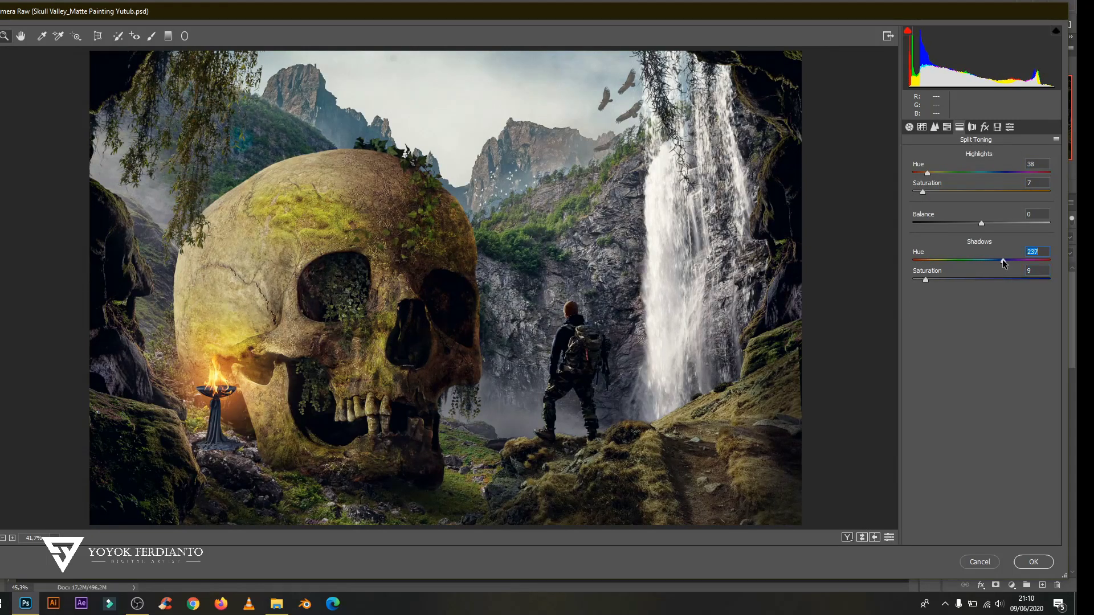
key(ctrl+alt+6)
drag(981, 343, 951, 343)
key(ctrl+alt+7)
drag(981, 294, 1001, 294)
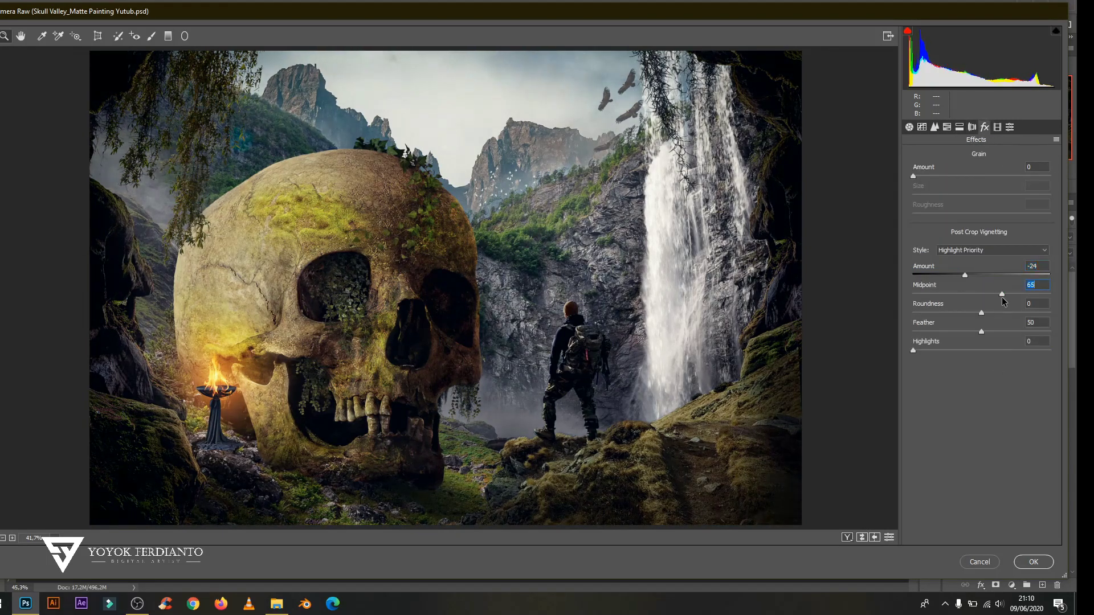
key(ctrl+alt+8)
drag(982, 341, 958, 342)
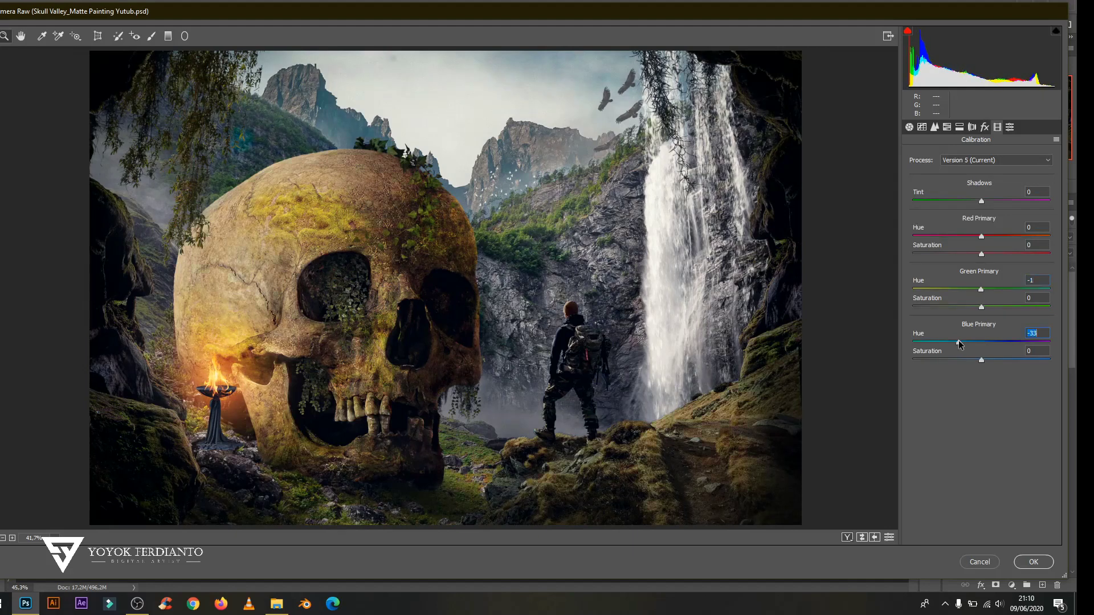
key(Return)
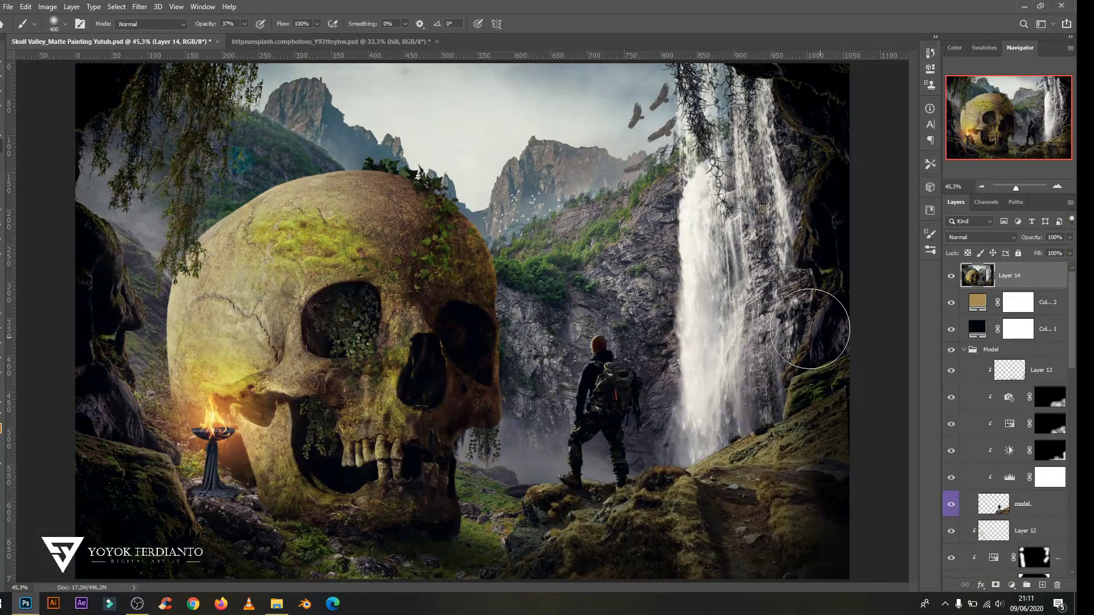